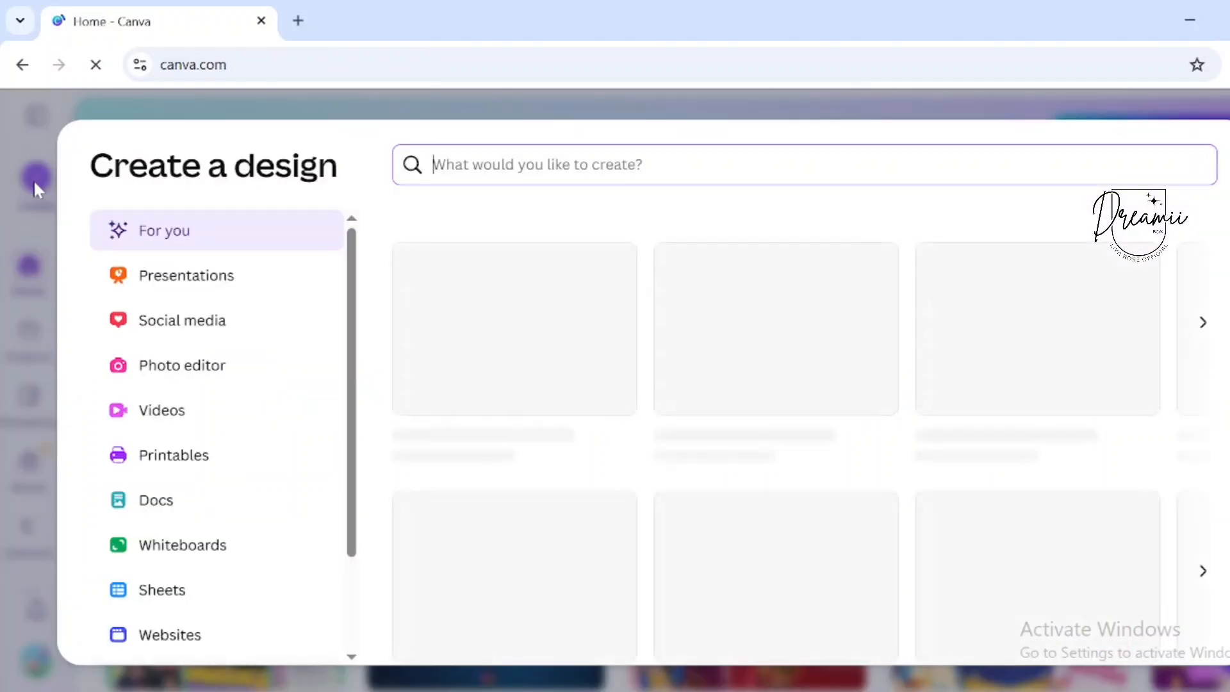
Create a new Instagram Post (4:5) design from the frequently used formats
scroll(962, 398, "down", 2)
scroll(1057, 433, "down", 8)
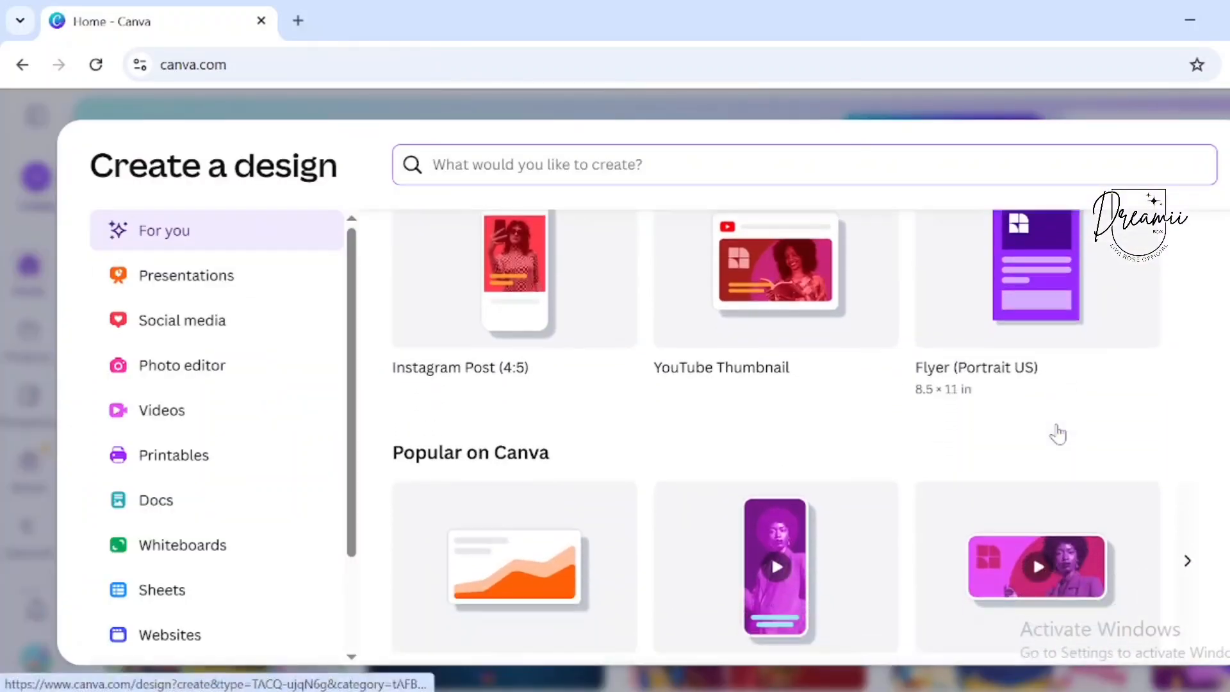
scroll(1059, 432, "up", 10)
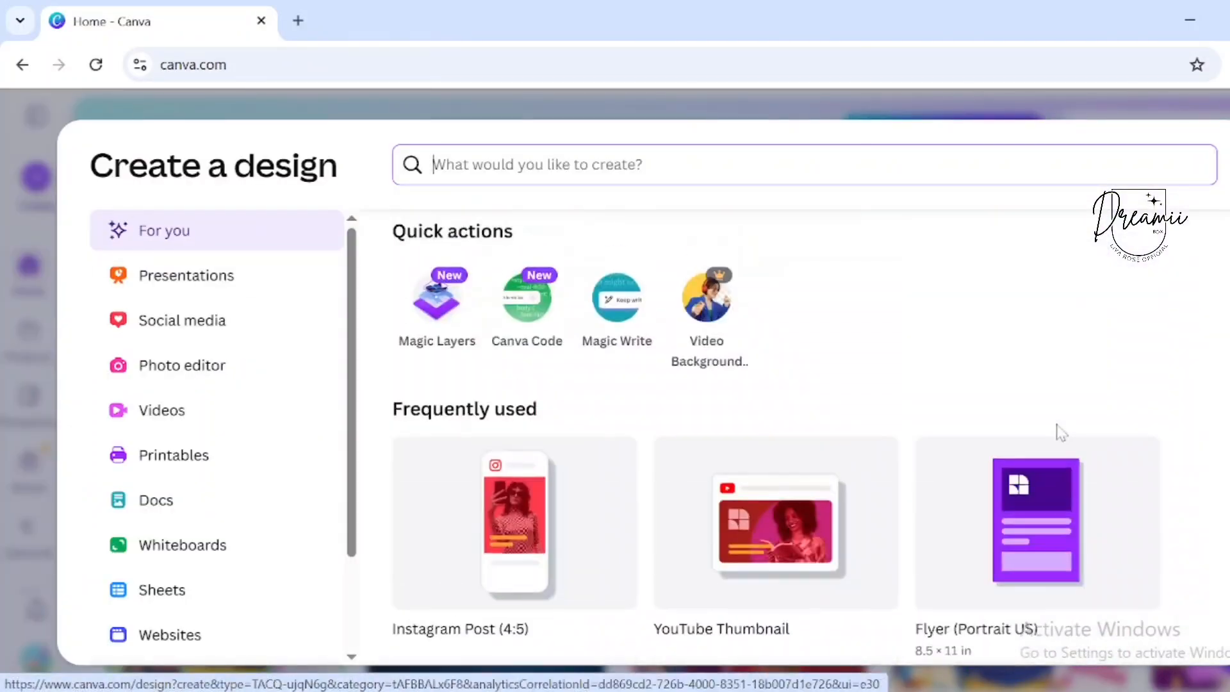
left_click(513, 500)
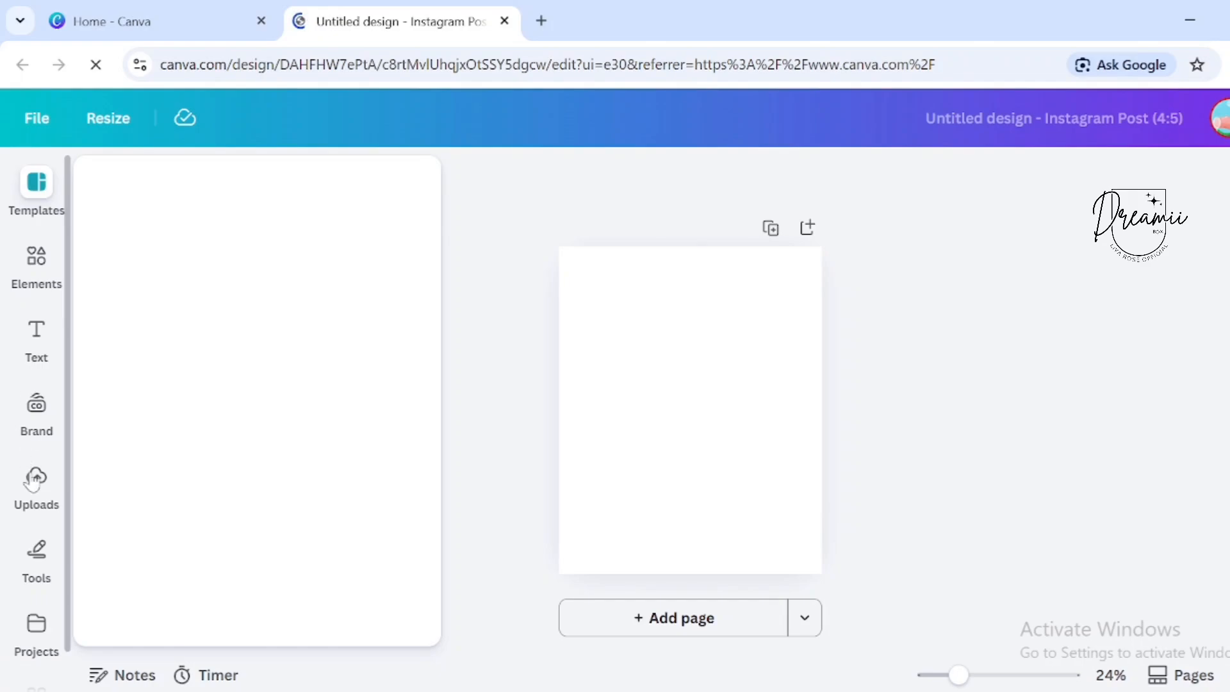
Open the Shapes category of the elements library
scroll(32, 606, "down", 1)
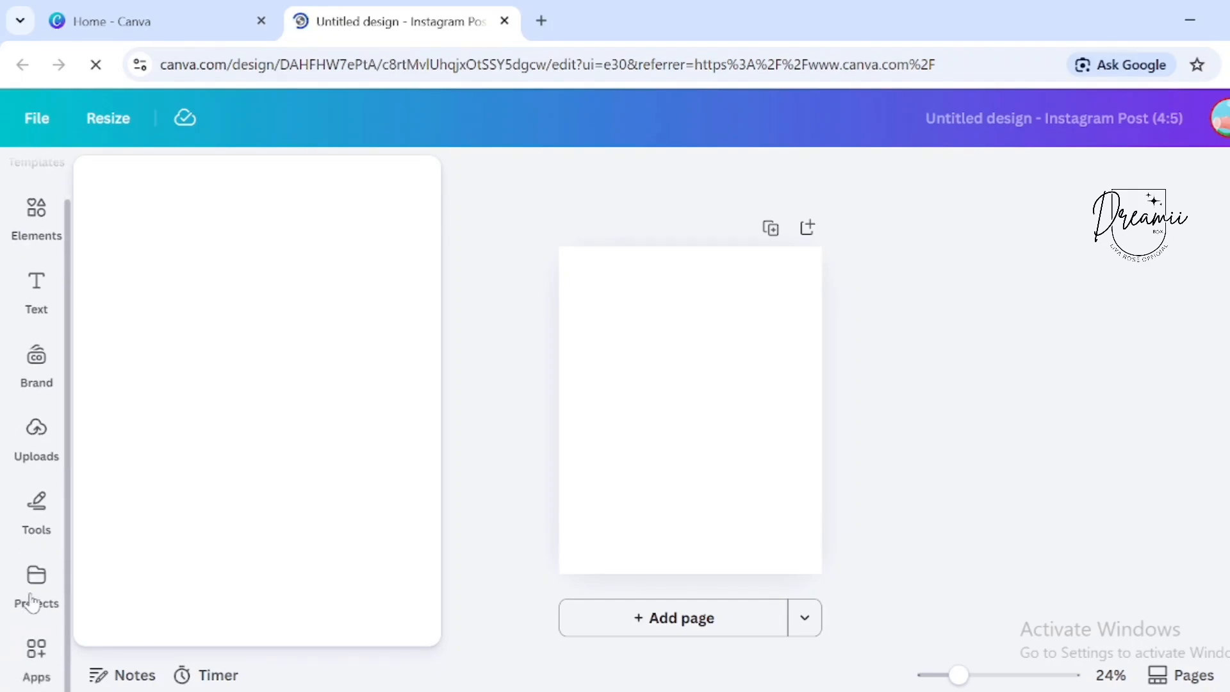
scroll(33, 599, "up", 1)
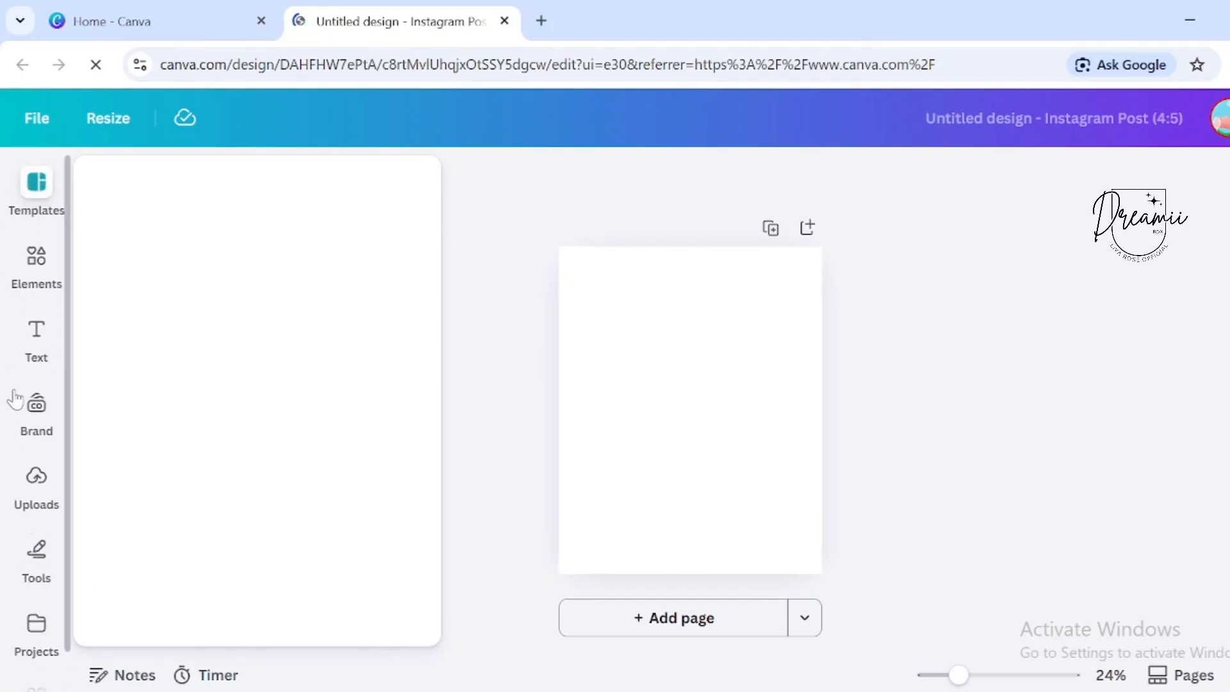
left_click(39, 260)
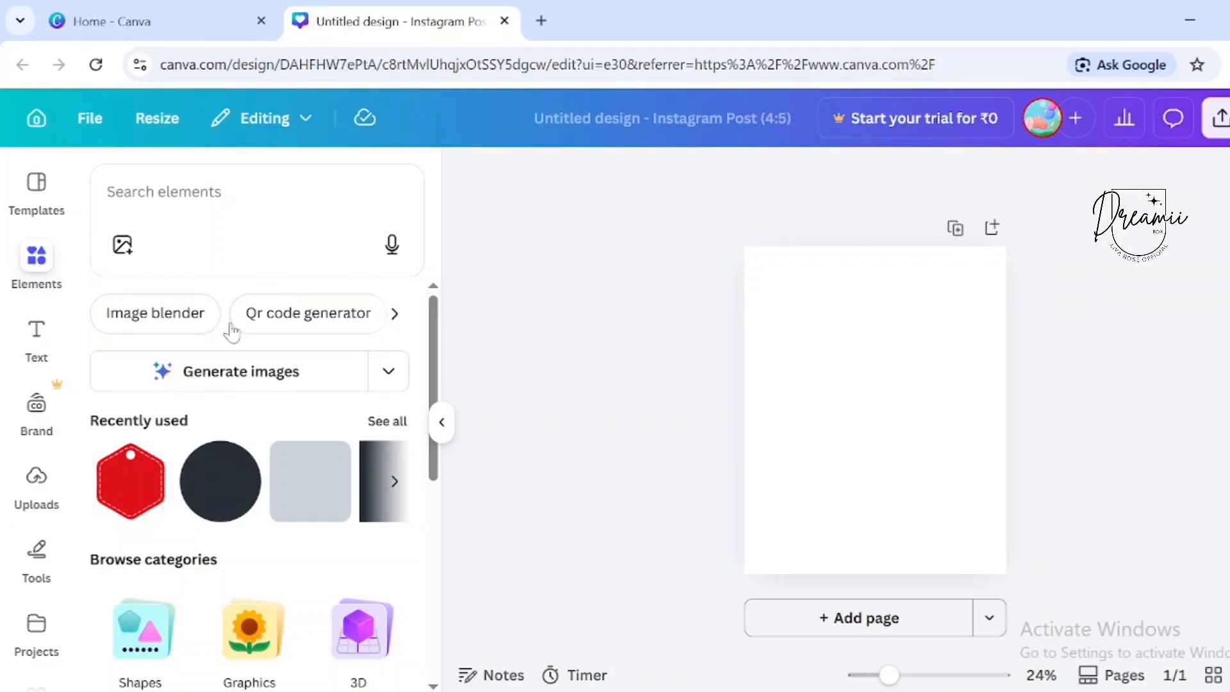
scroll(252, 387, "down", 3)
scroll(254, 386, "down", 3)
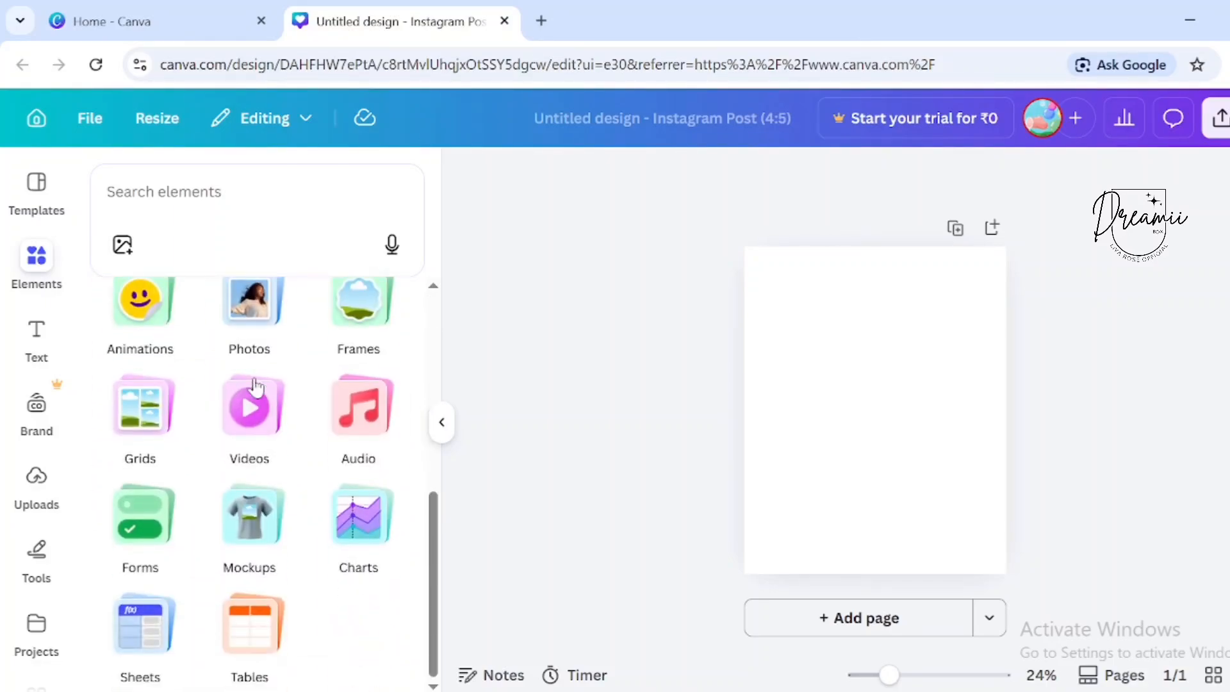
scroll(255, 387, "up", 3)
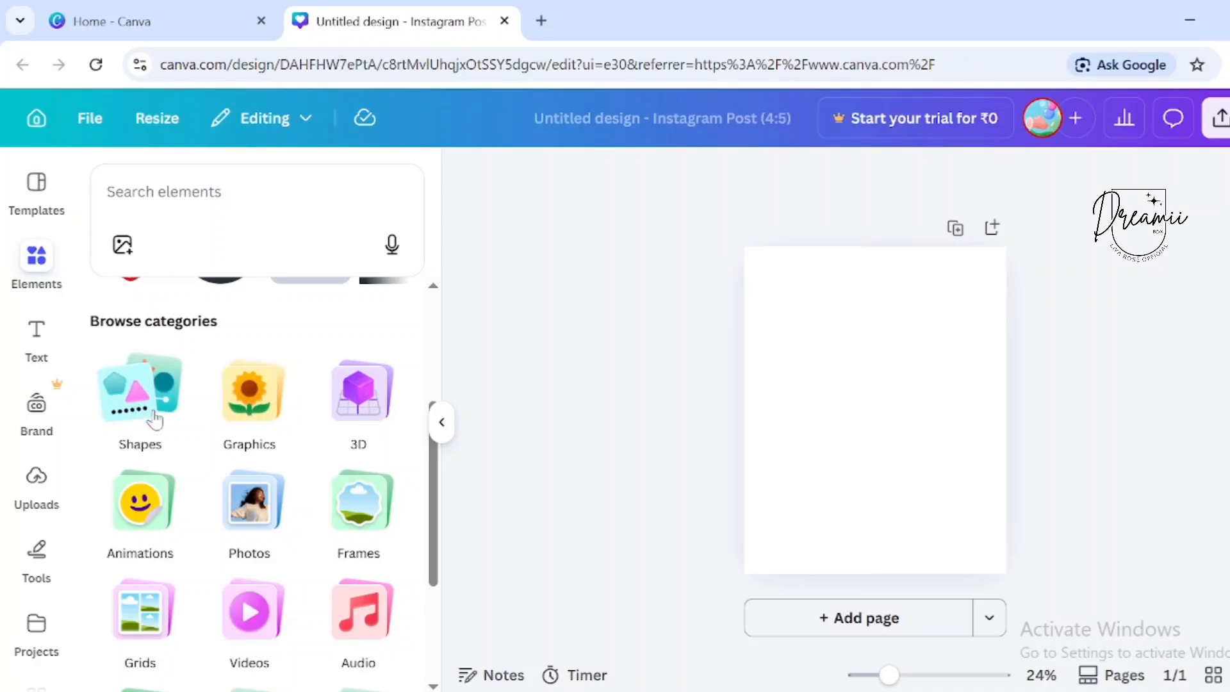
left_click(155, 420)
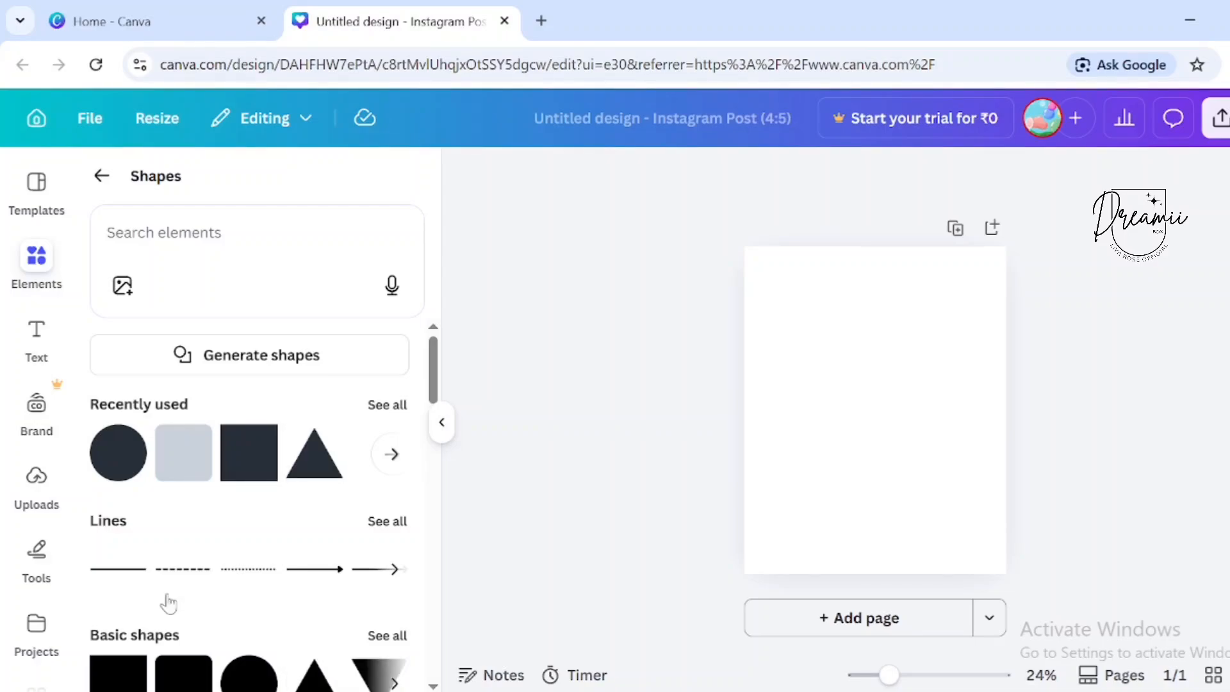
Add a square from the basic shapes and stretch it to cover the whole page
scroll(169, 602, "down", 3)
left_click(118, 581)
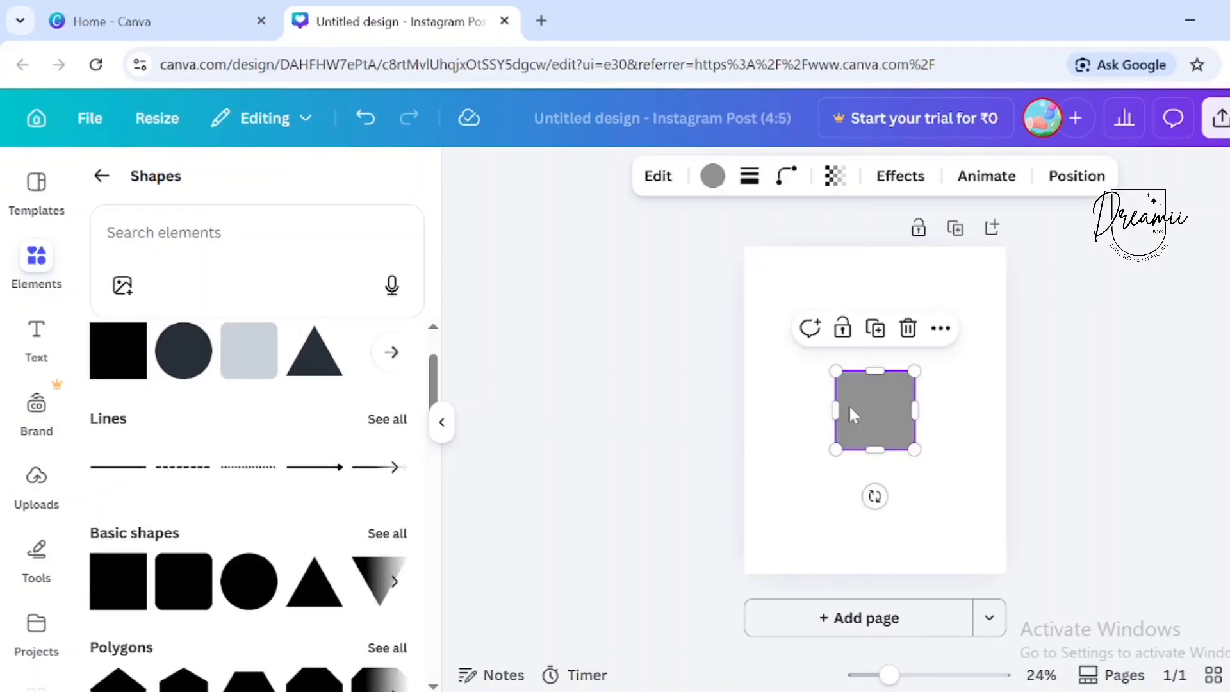
left_click_drag(914, 371, 1007, 247)
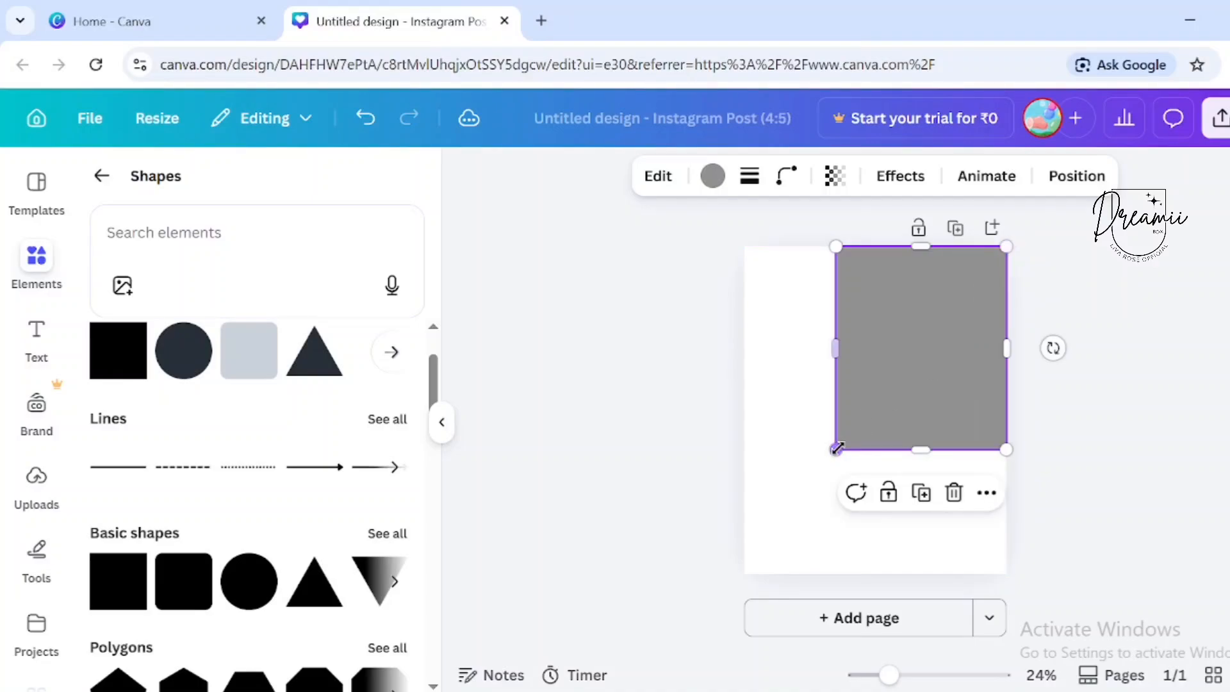
left_click_drag(836, 450, 745, 574)
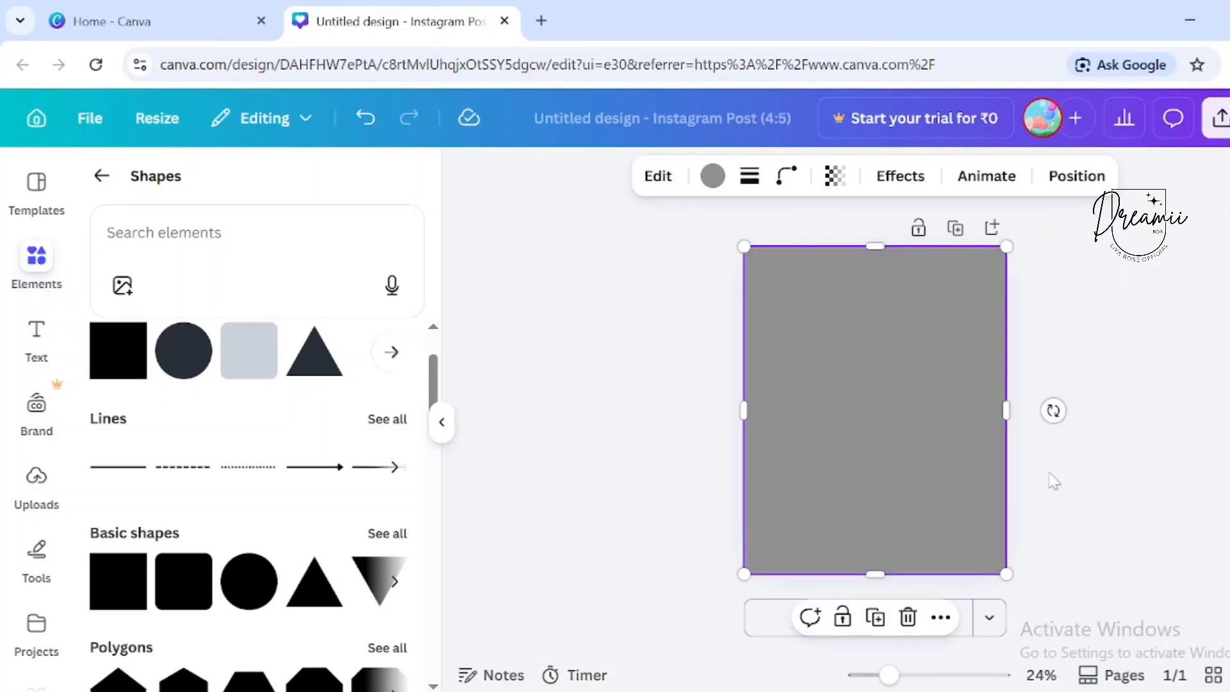
Fill the page-sized square with the default yellow-to-orange gradient
left_click(713, 177)
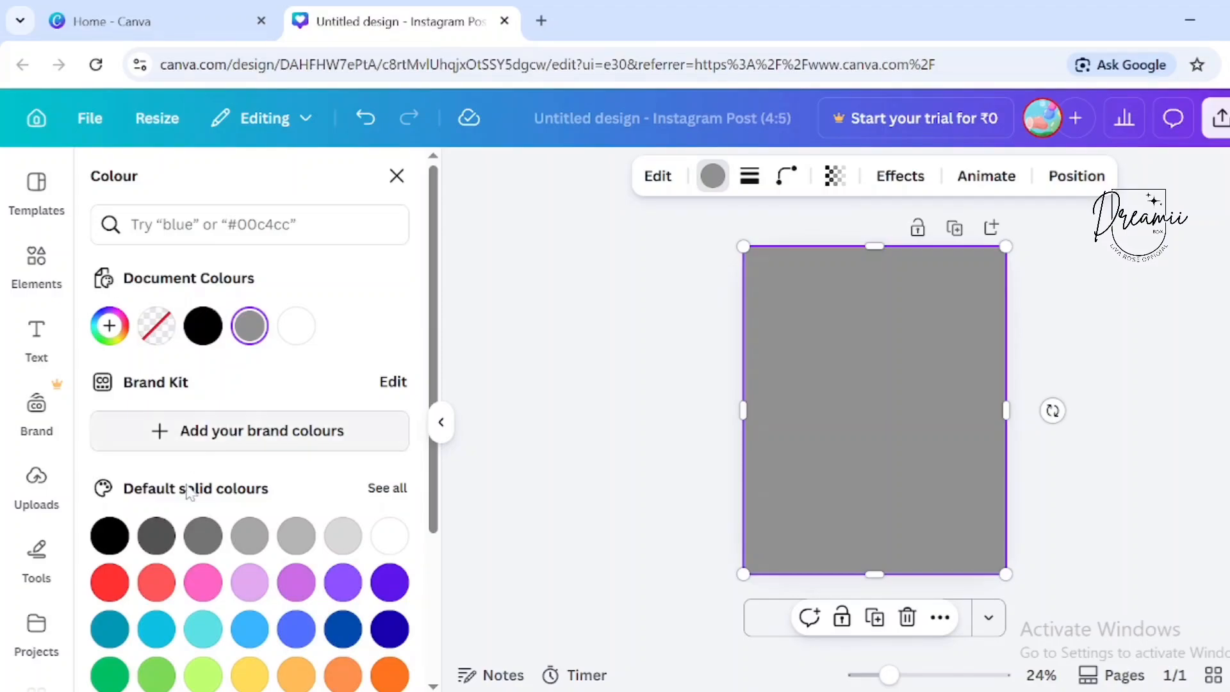
scroll(188, 493, "down", 3)
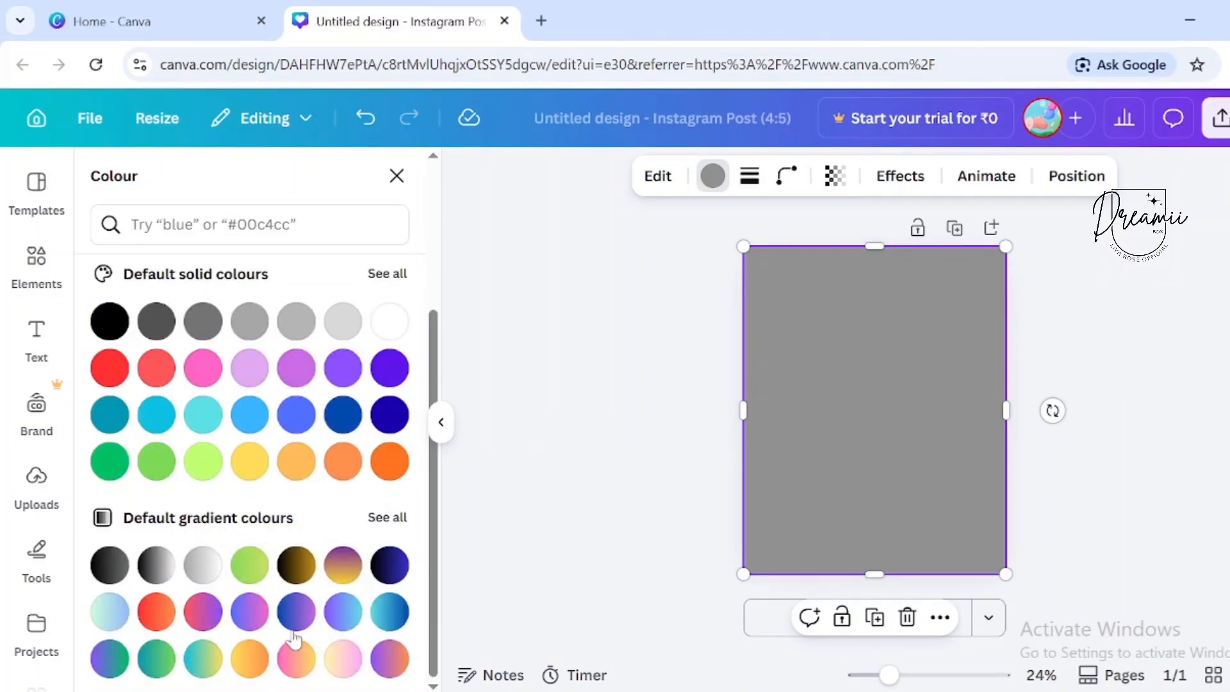
left_click(249, 659)
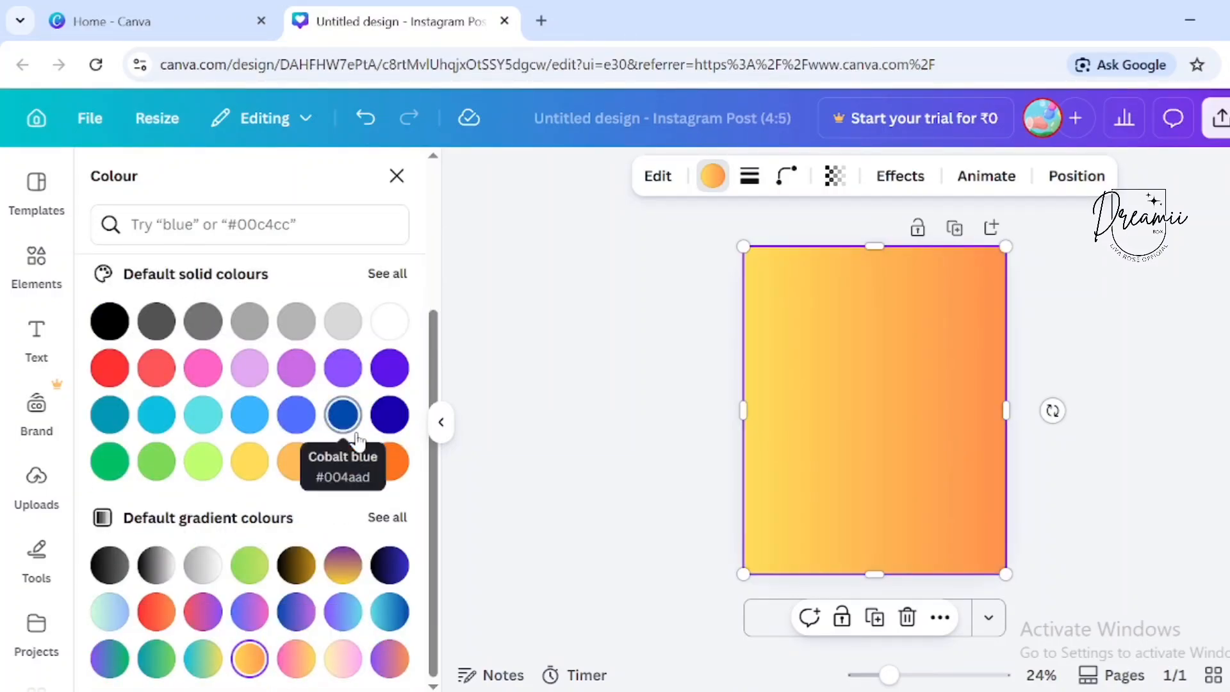
Try the gradient styles on the background square and apply the vertical one, running from yellow at the top to orange at the bottom
scroll(352, 434, "up", 3)
left_click(108, 330)
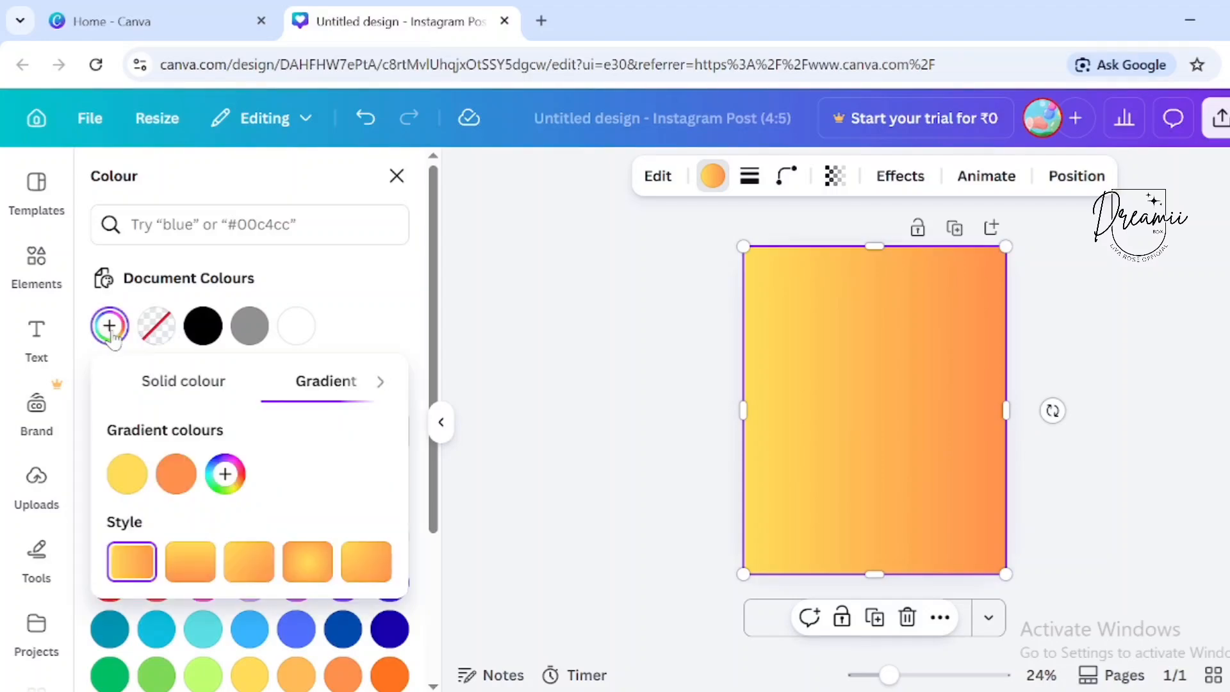
left_click(205, 577)
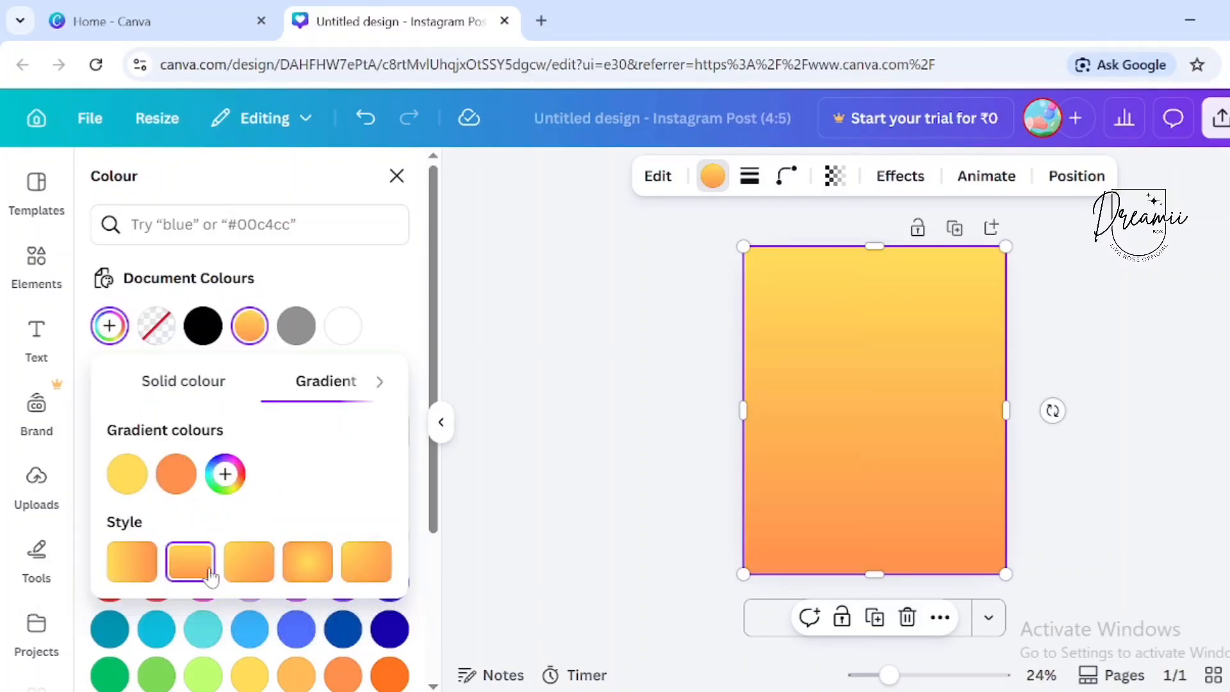
left_click(259, 574)
left_click(317, 574)
left_click(384, 580)
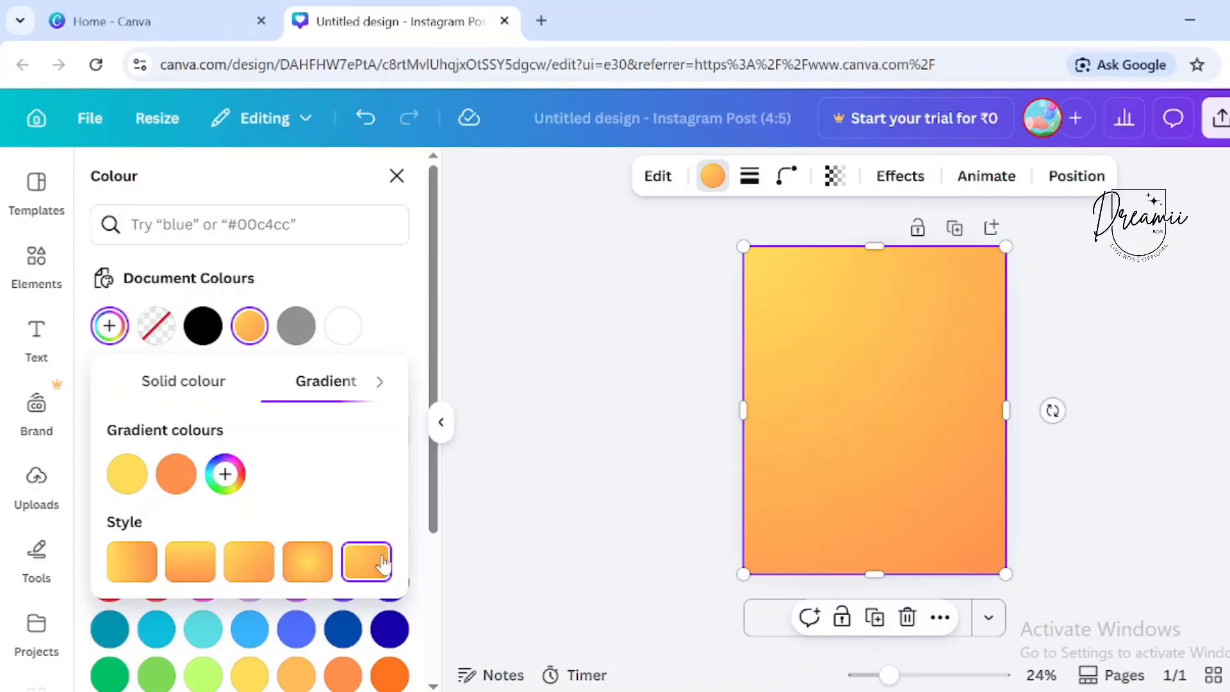
left_click(192, 559)
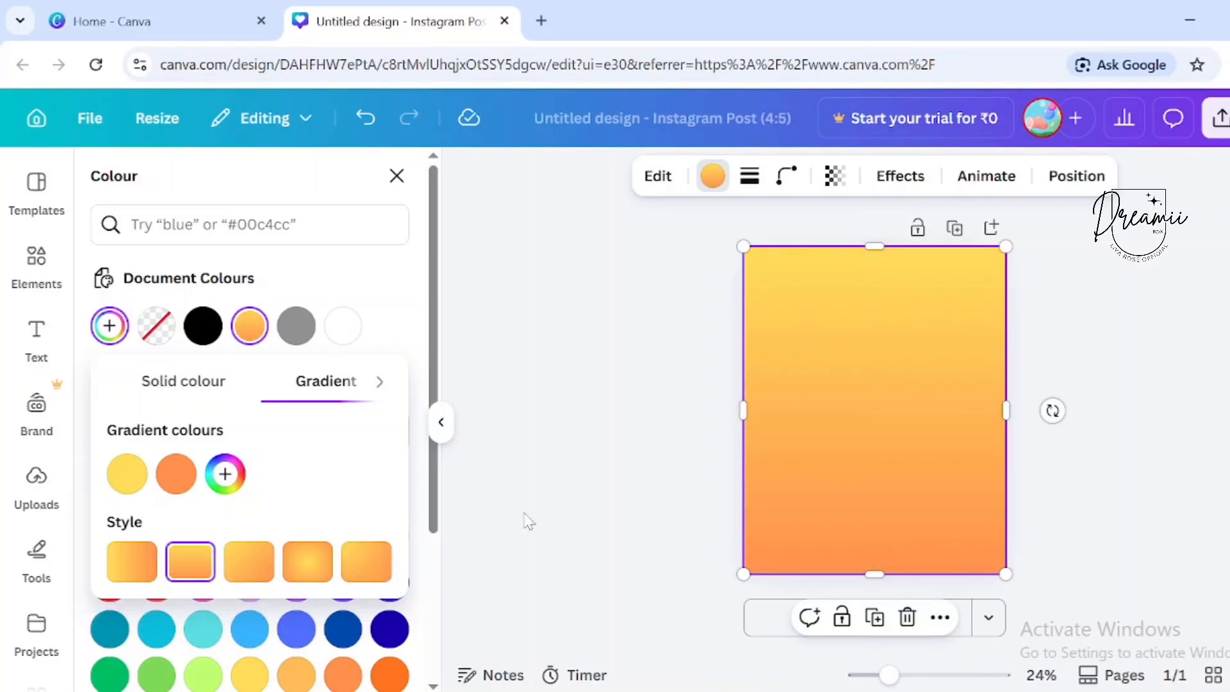
left_click(826, 270)
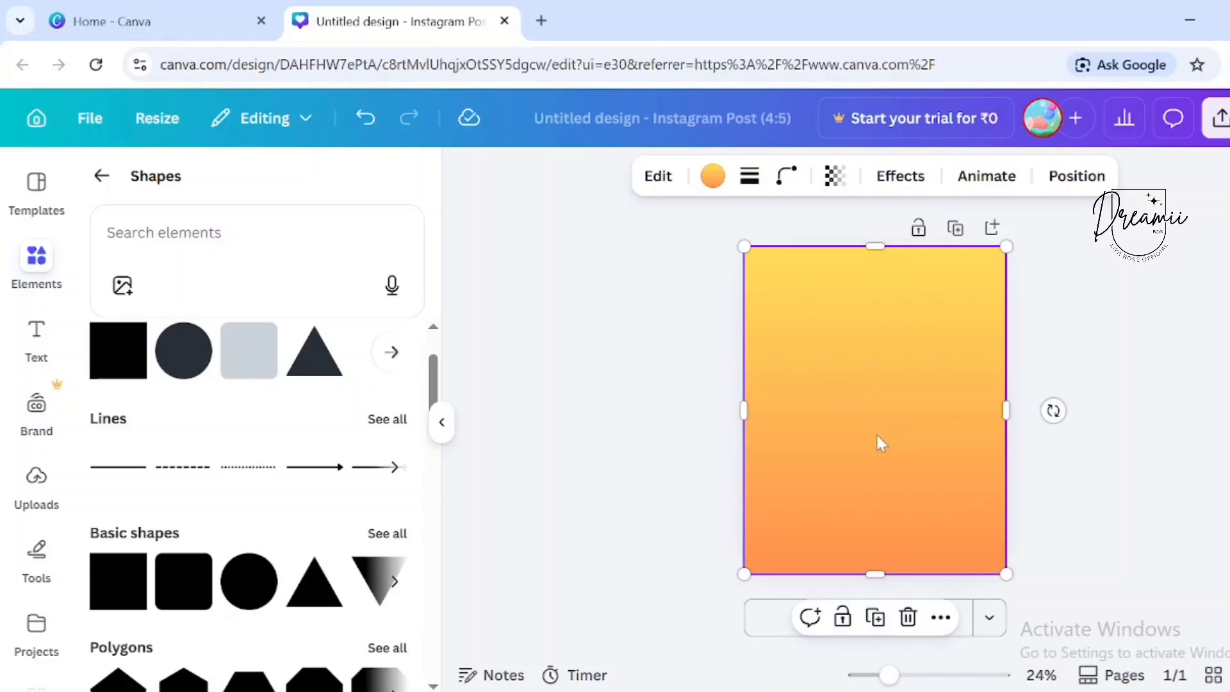
Add a rounded square and reshape it into a wide, flat bar at mid-page that runs past the page's right edge
left_click(173, 597)
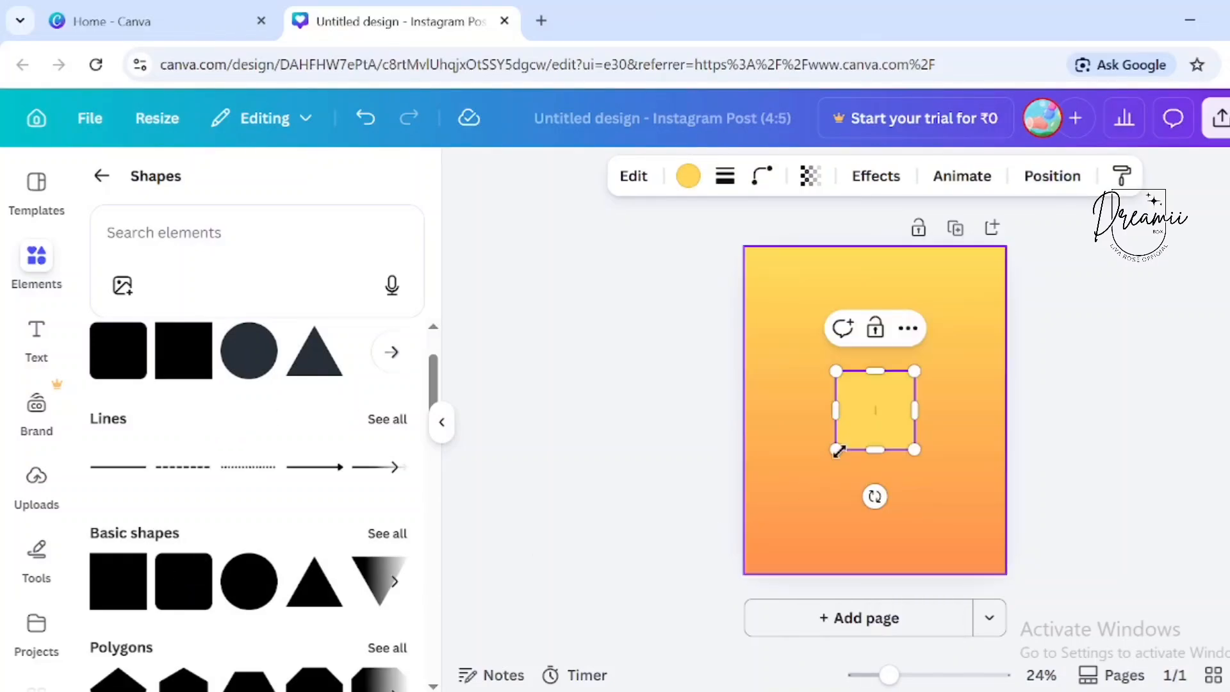
left_click_drag(942, 416, 1047, 413)
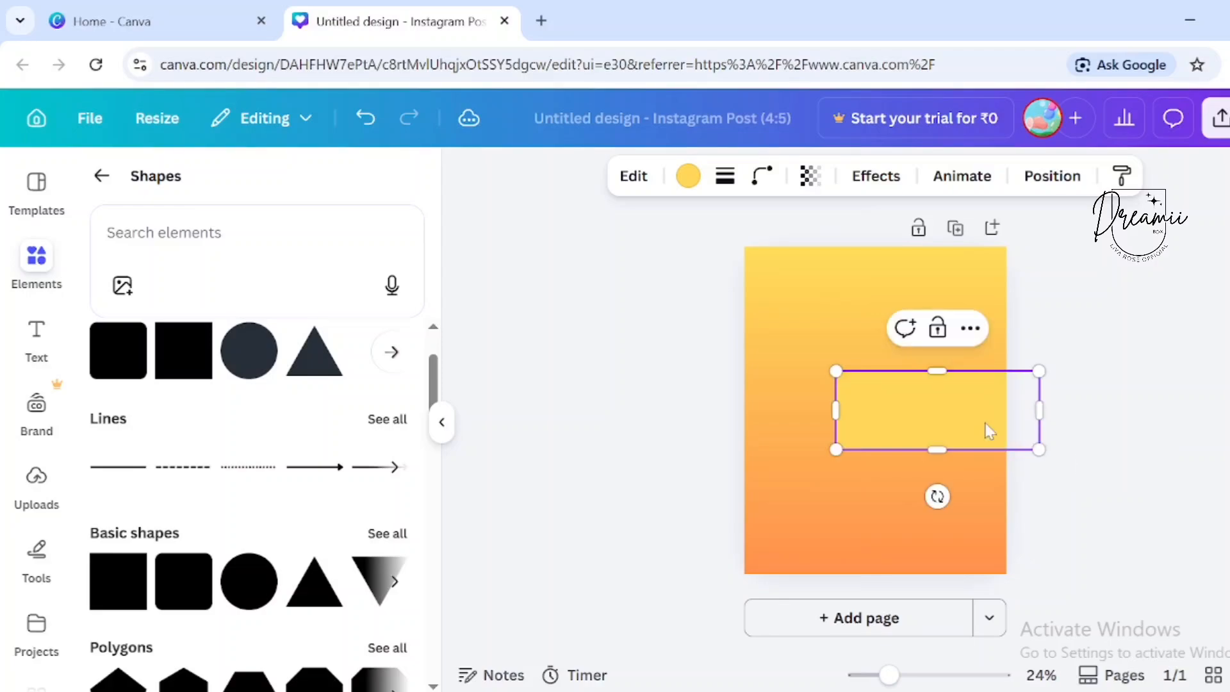
left_click_drag(937, 451, 936, 421)
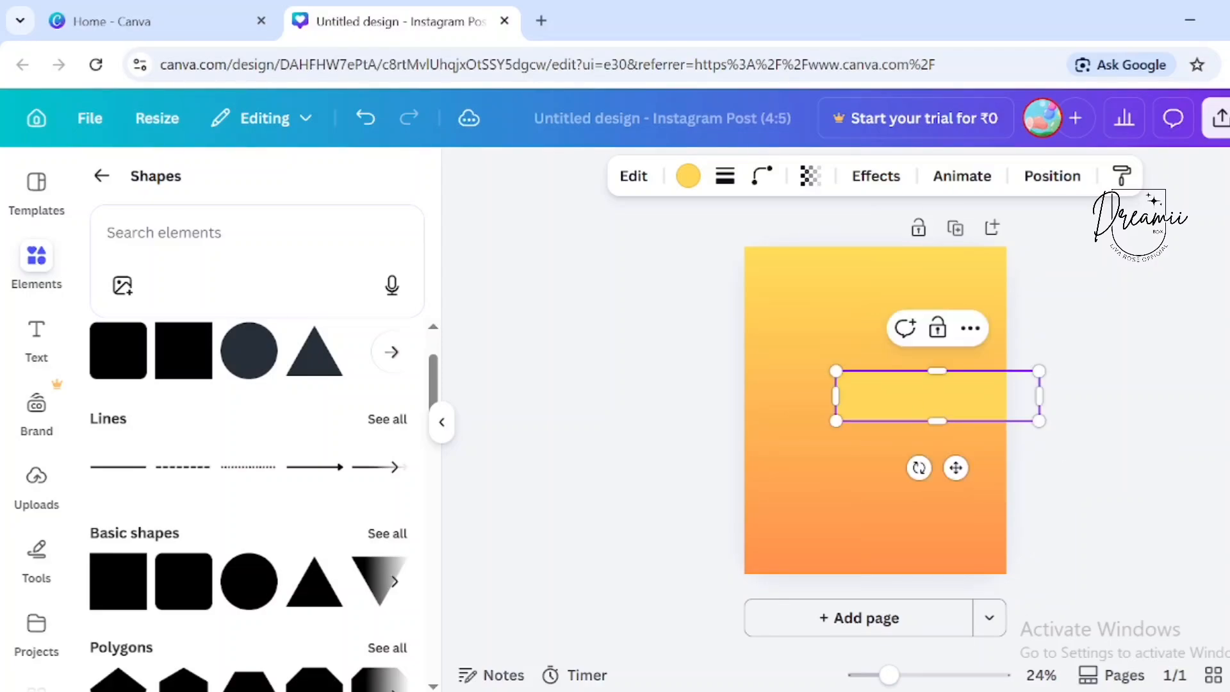
left_click_drag(836, 396, 821, 395)
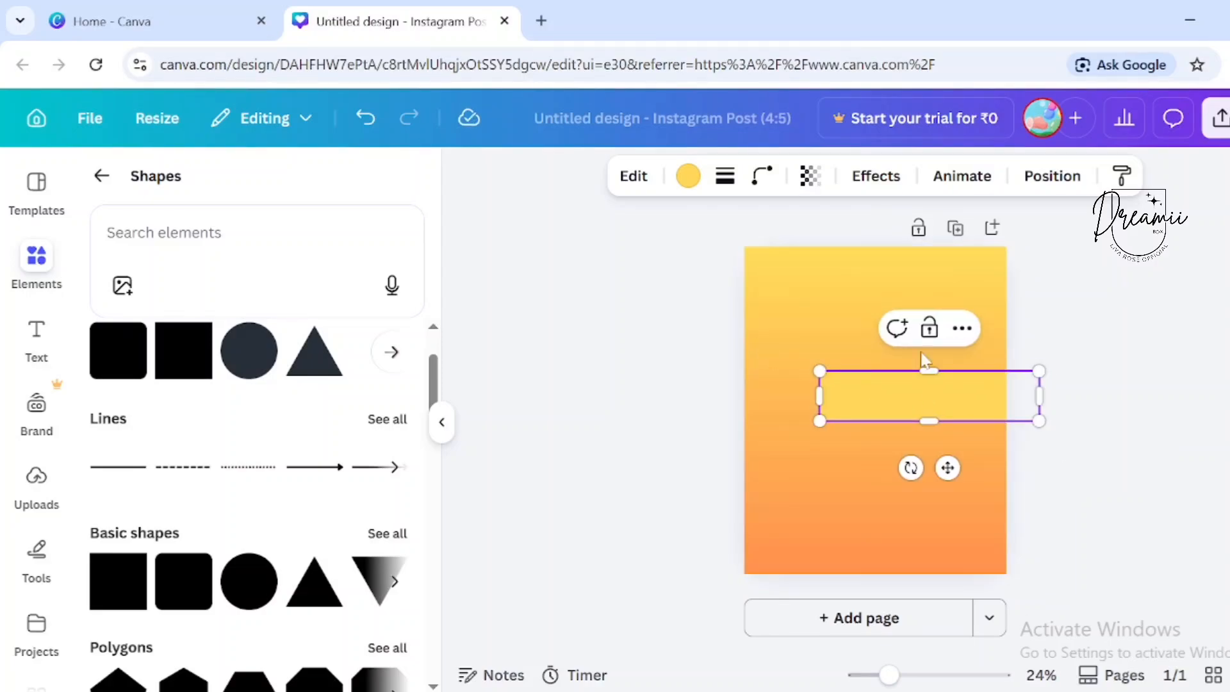
Give the bar a custom solid red fill, #D81135
left_click(688, 177)
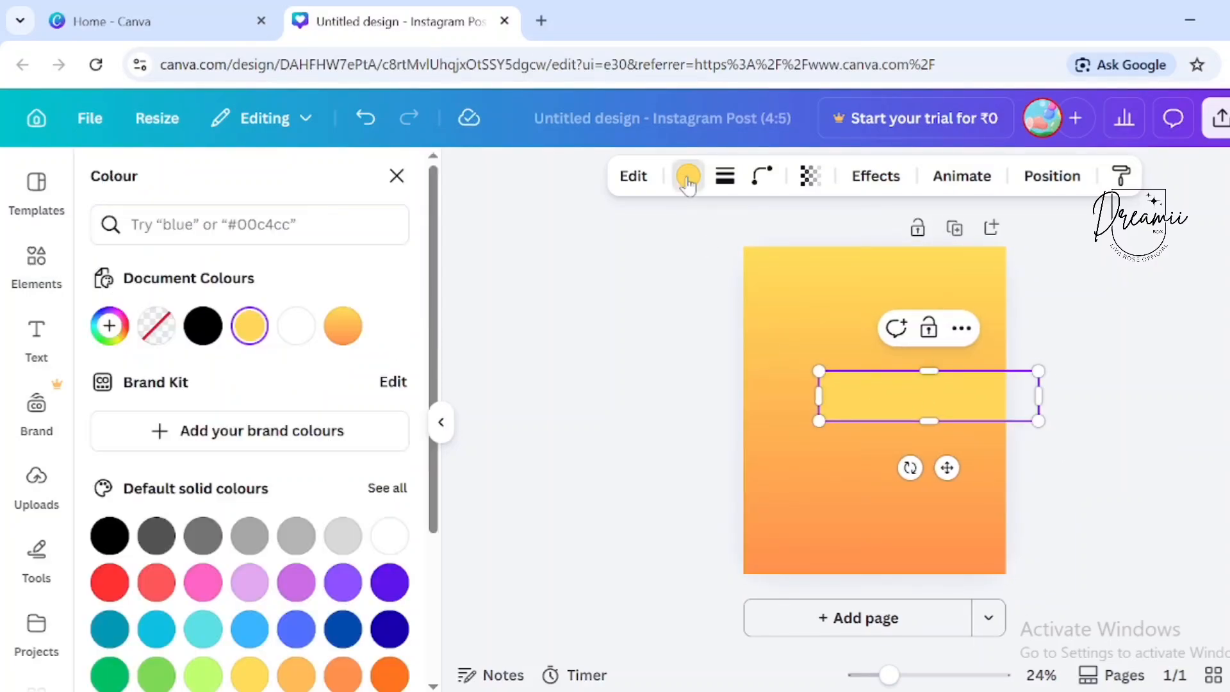
left_click(110, 325)
left_click(390, 555)
left_click(363, 435)
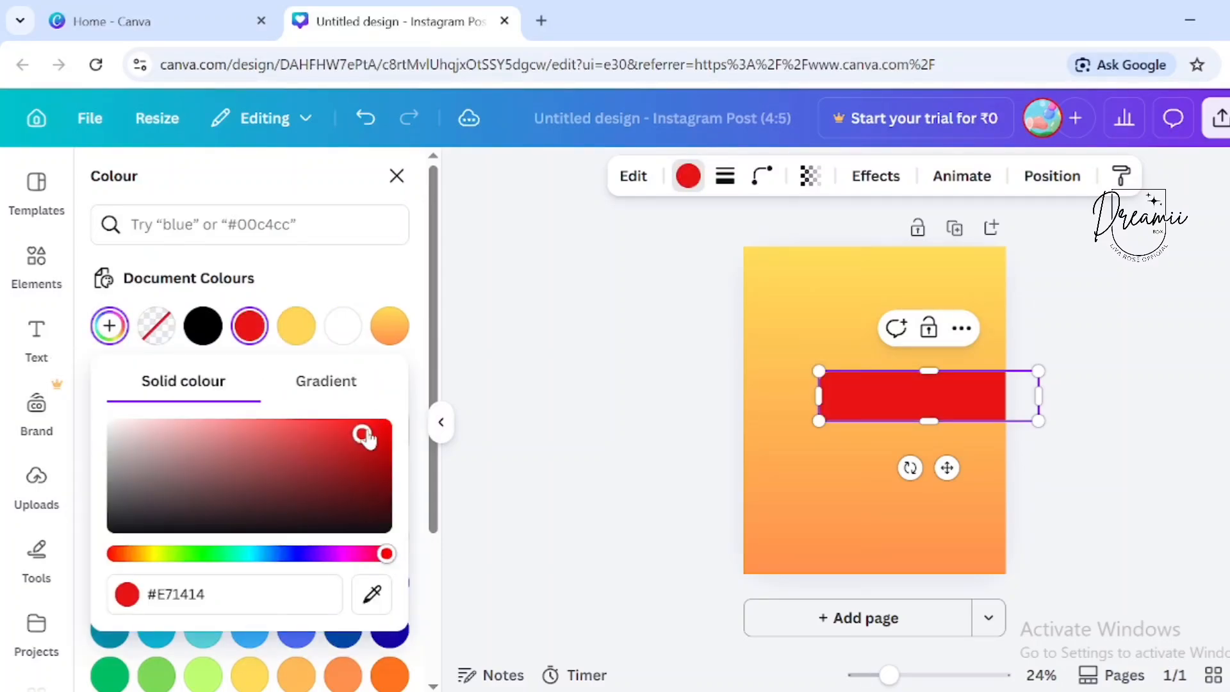
left_click(366, 440)
left_click_drag(385, 555, 378, 554)
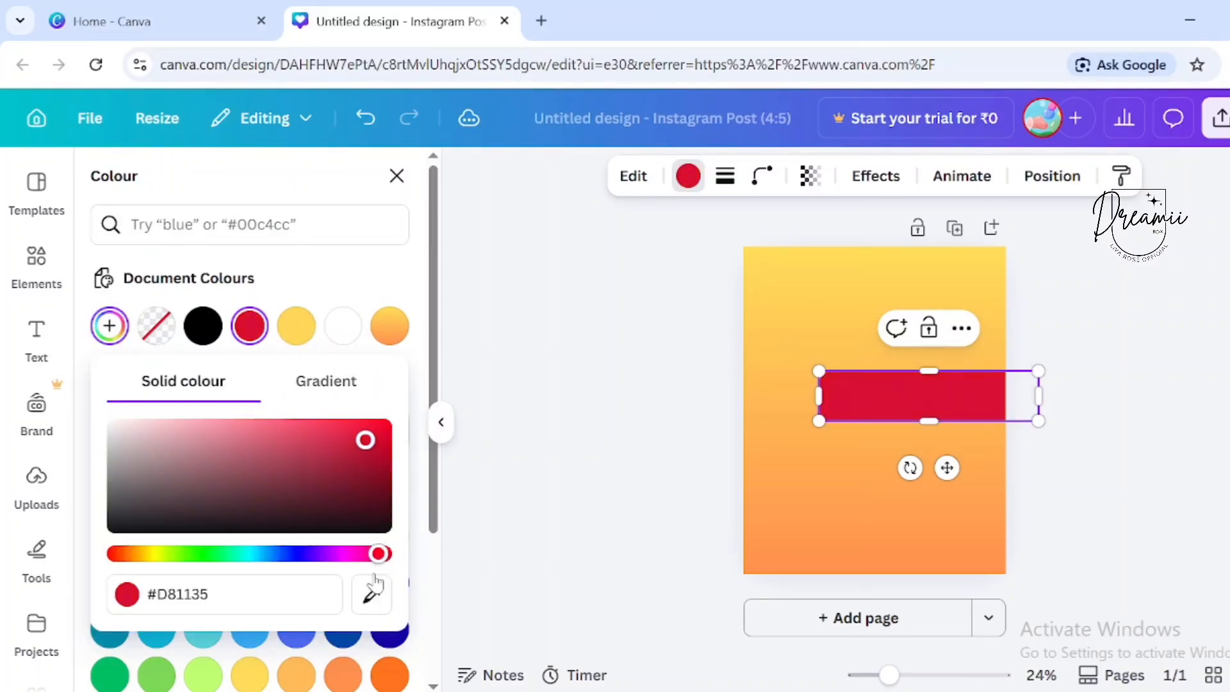
Try sampling a fill for the bar with the eyedropper, then remix the custom colour into a deep crimson red
left_click(372, 594)
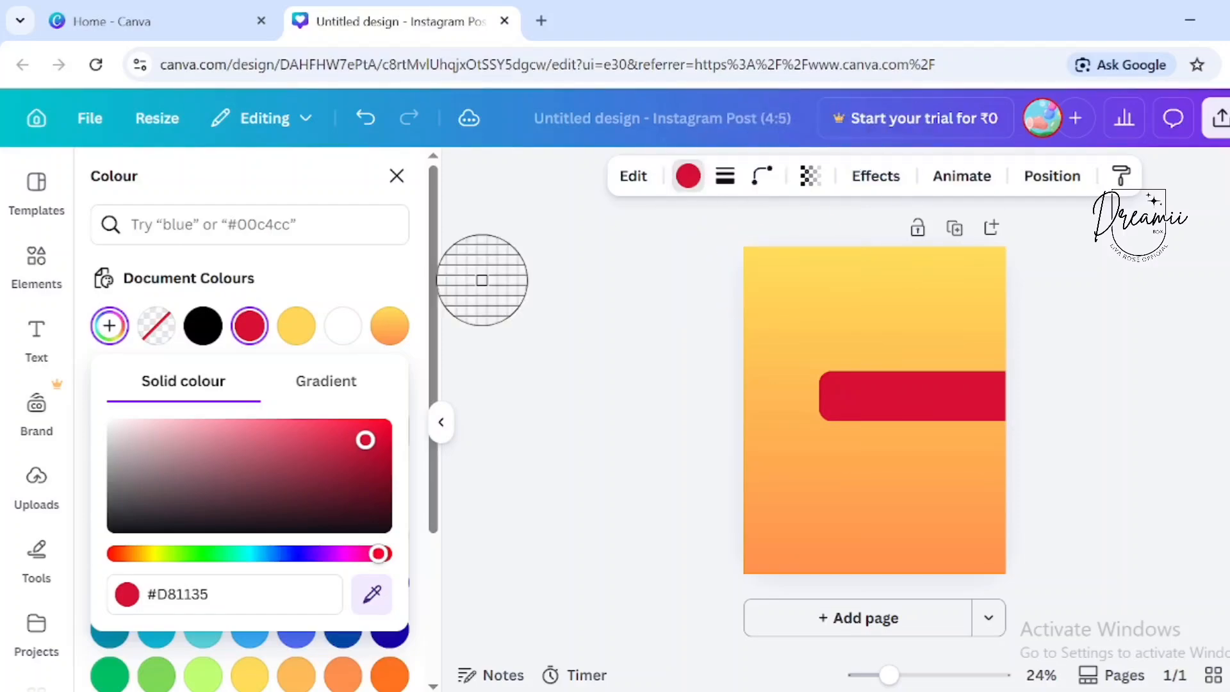
left_click(374, 602)
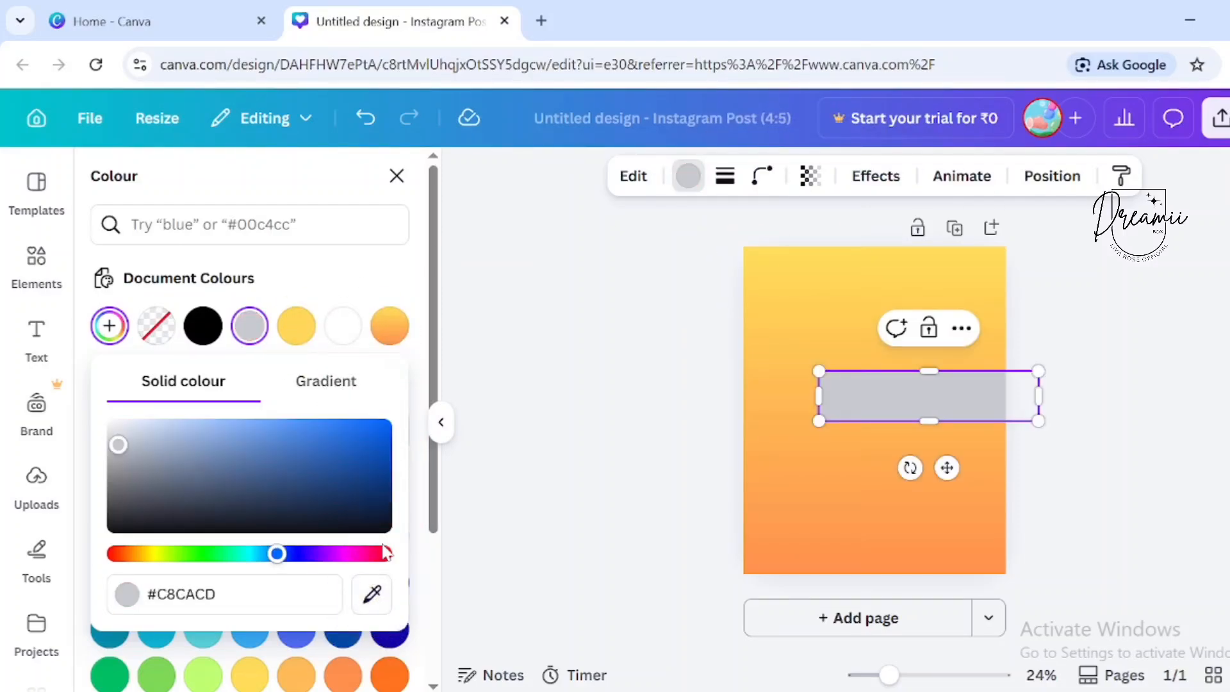
left_click_drag(365, 551, 382, 503)
left_click(364, 431)
left_click_drag(355, 433, 351, 453)
left_click_drag(378, 555, 374, 542)
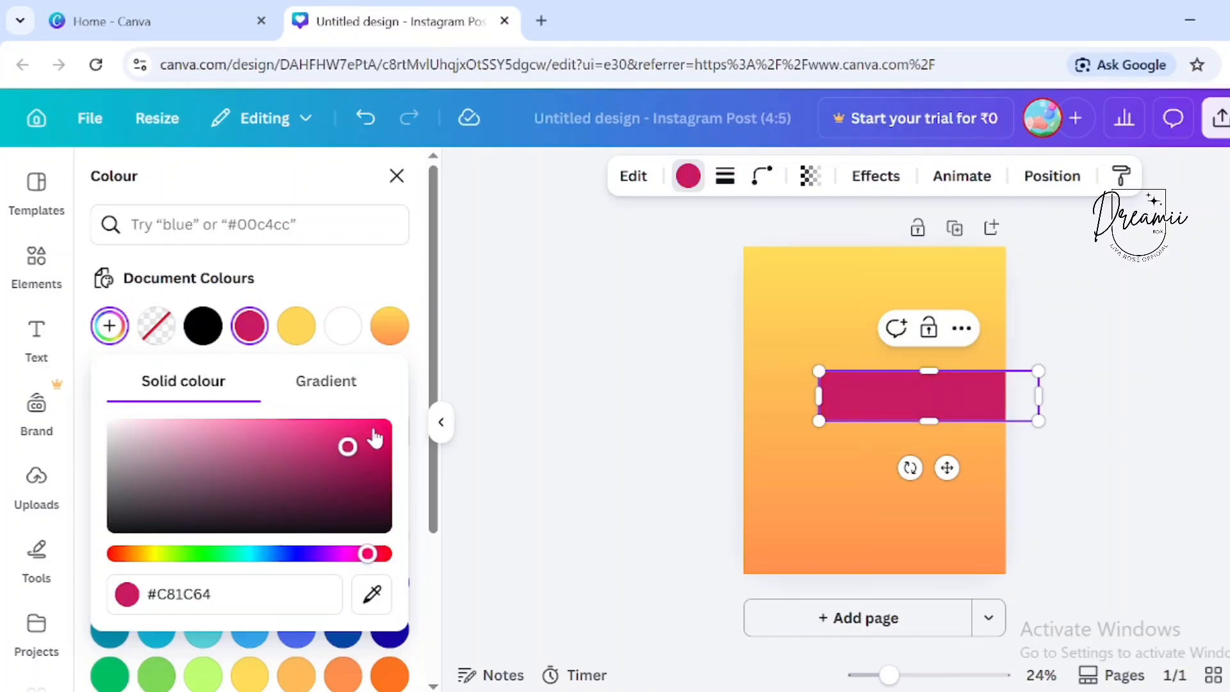
left_click_drag(375, 437, 382, 445)
left_click_drag(379, 559, 376, 562)
key("Escape")
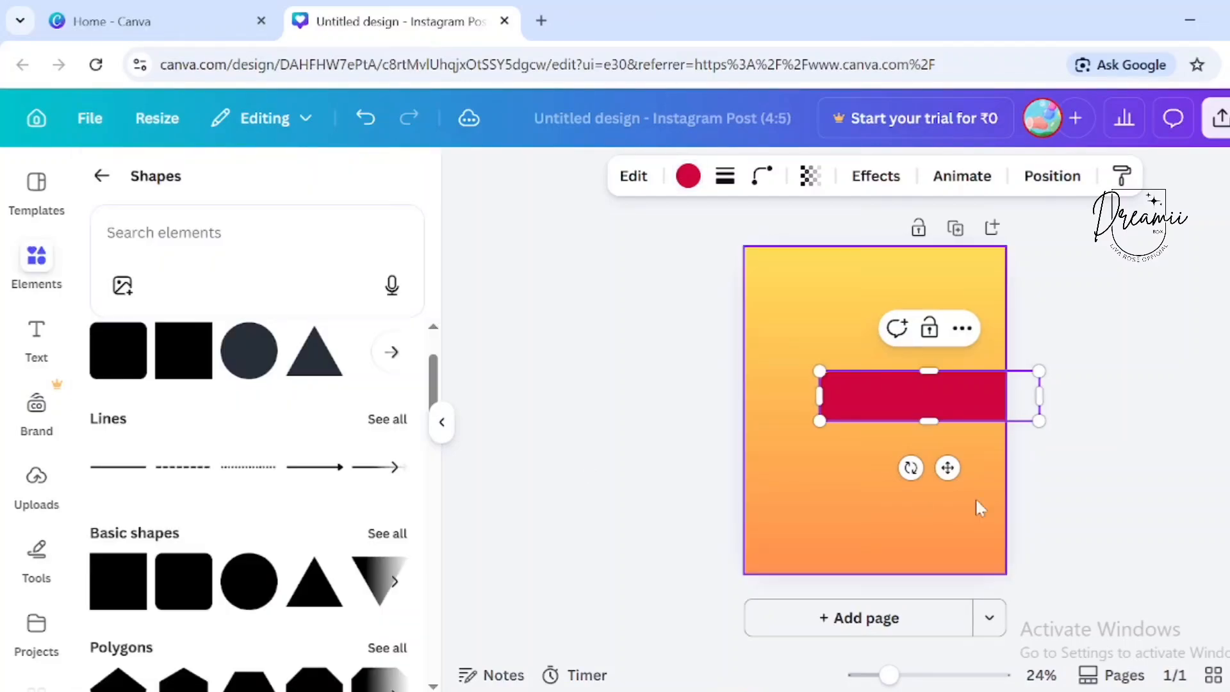
key("Escape")
Set the crimson bar's corner rounding to 100
left_click(882, 412)
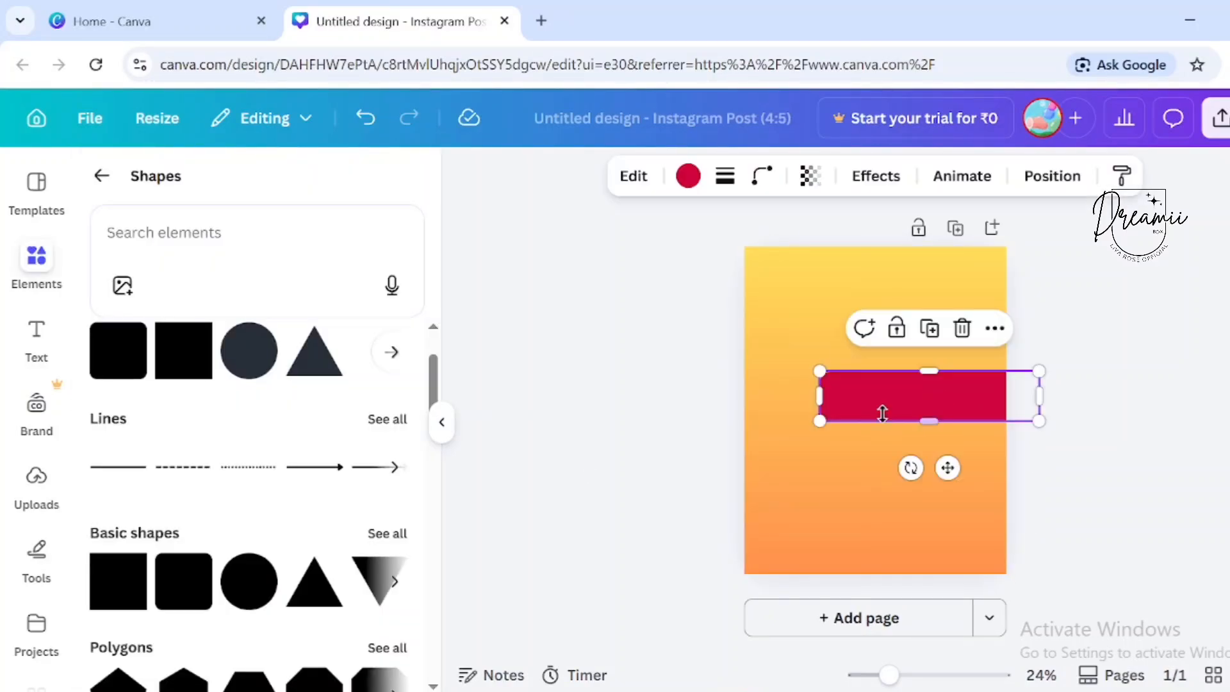
left_click(762, 176)
left_click_drag(755, 253, 809, 259)
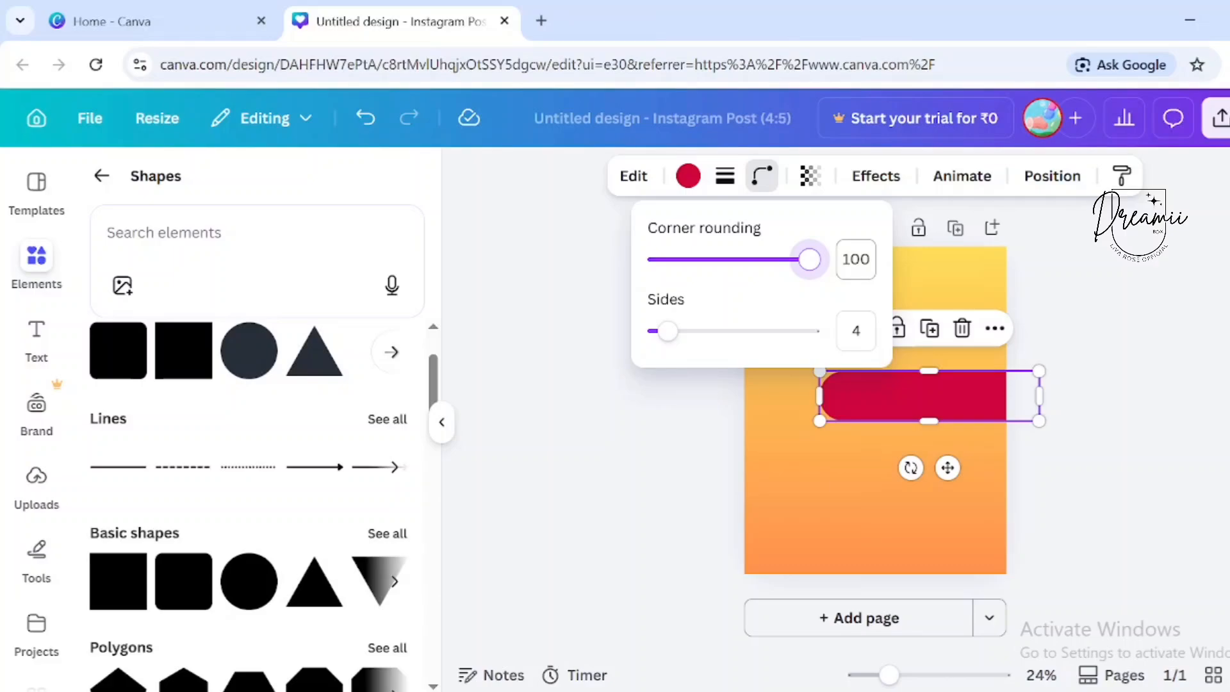
key("Escape")
key("Escape")
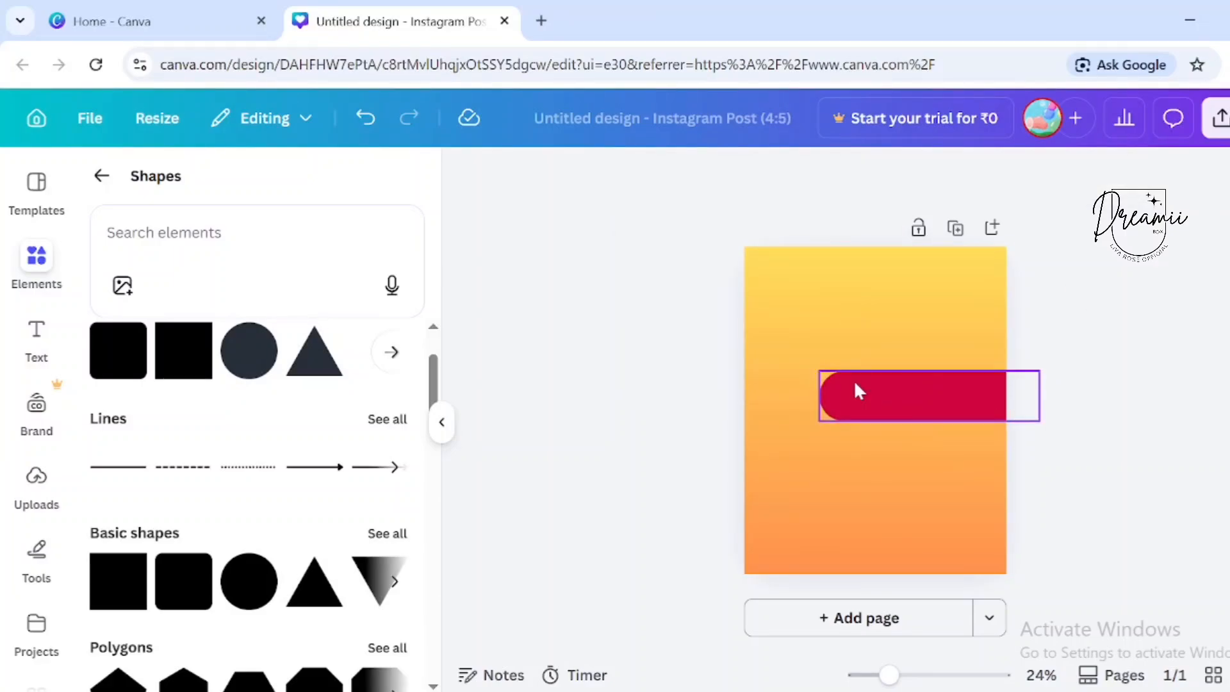
Duplicate the crimson bar and place the copy directly below the original, shifted slightly to the left
left_click(924, 399)
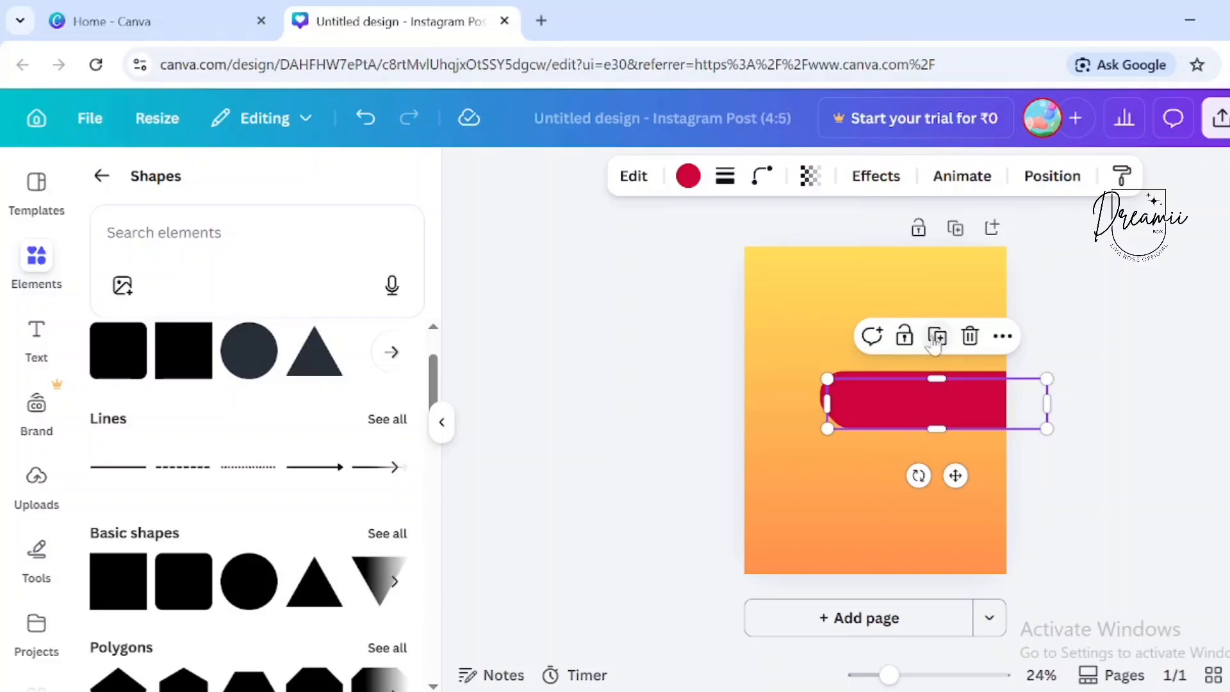
left_click_drag(948, 397, 930, 427)
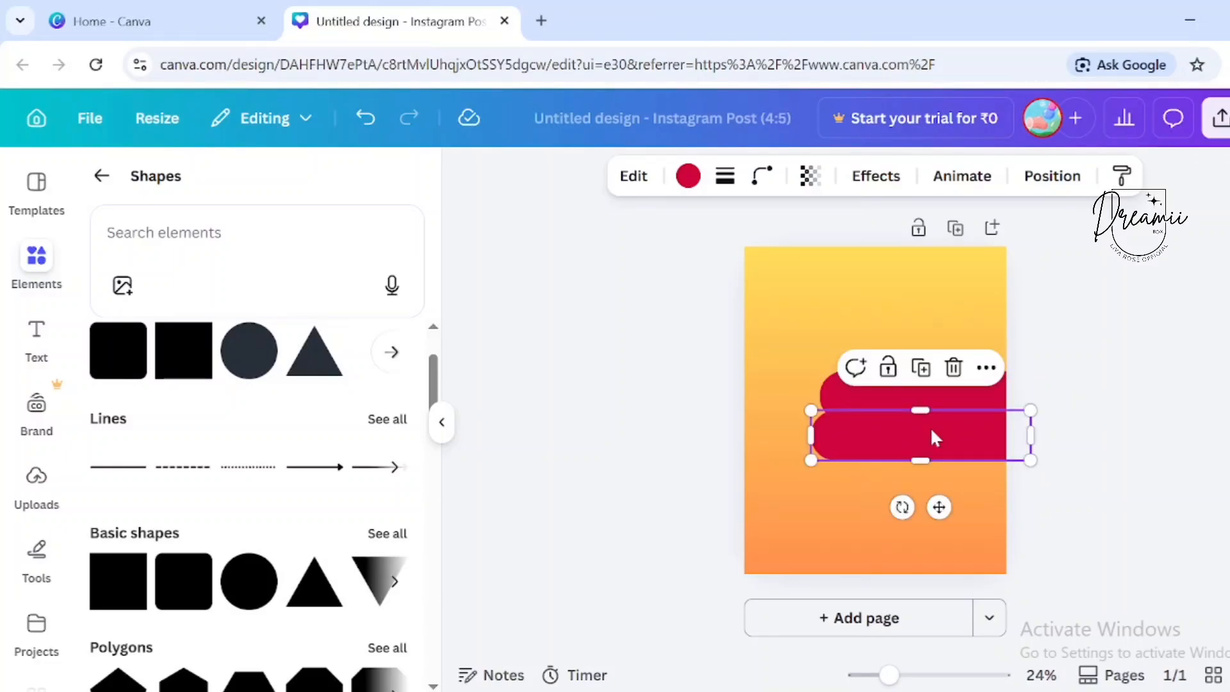
left_click_drag(937, 431, 923, 442)
Duplicate the crimson bars further to build a vertical stack of four with alternating left offsets
left_click_drag(988, 401, 978, 492)
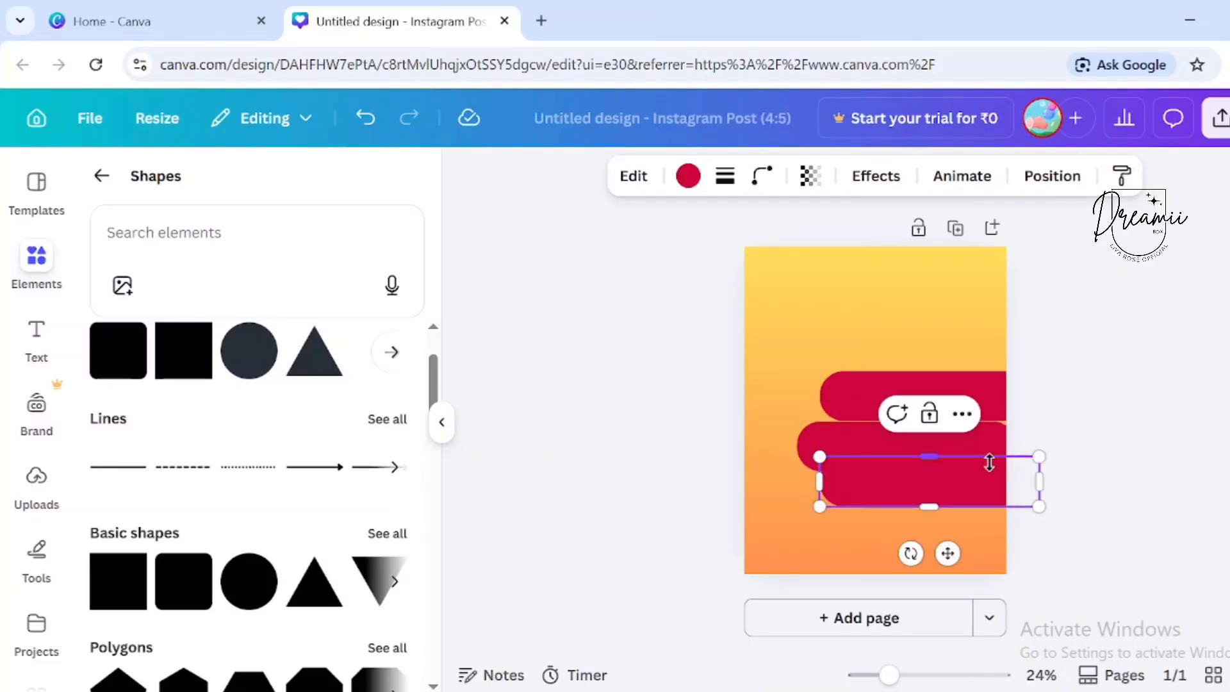
left_click_drag(928, 480, 970, 446)
left_click_drag(803, 435, 788, 433)
left_click(1124, 469)
left_click_drag(885, 489, 884, 480)
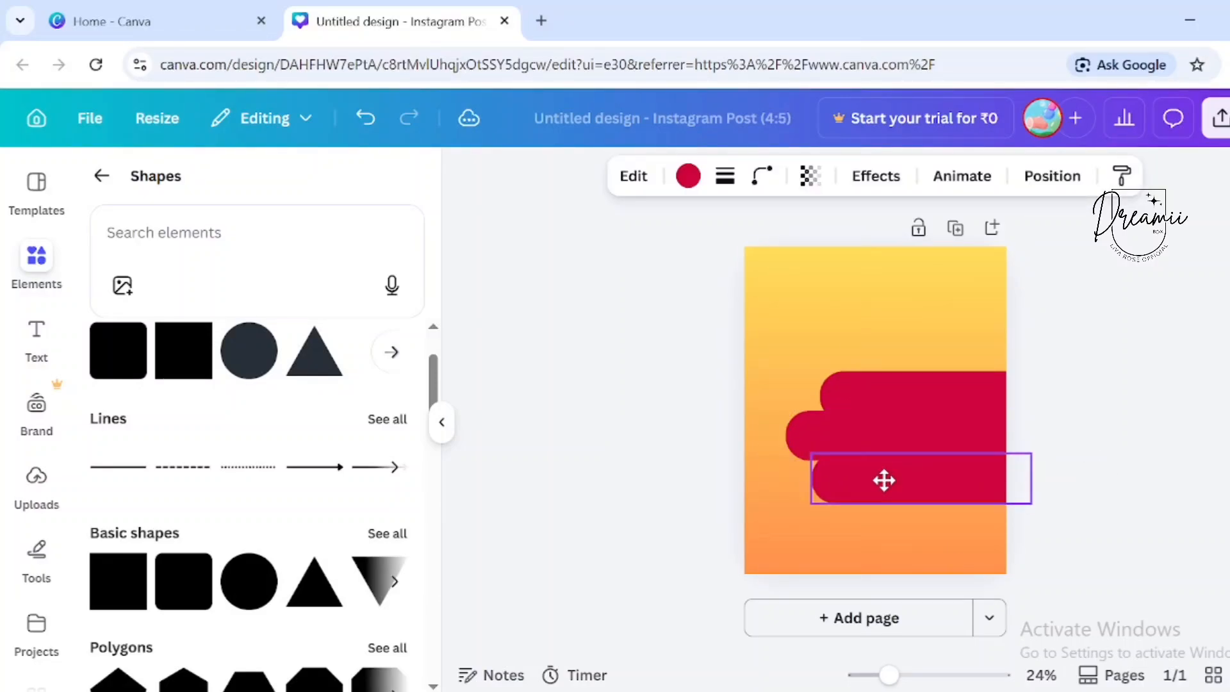
left_click_drag(884, 481, 884, 481)
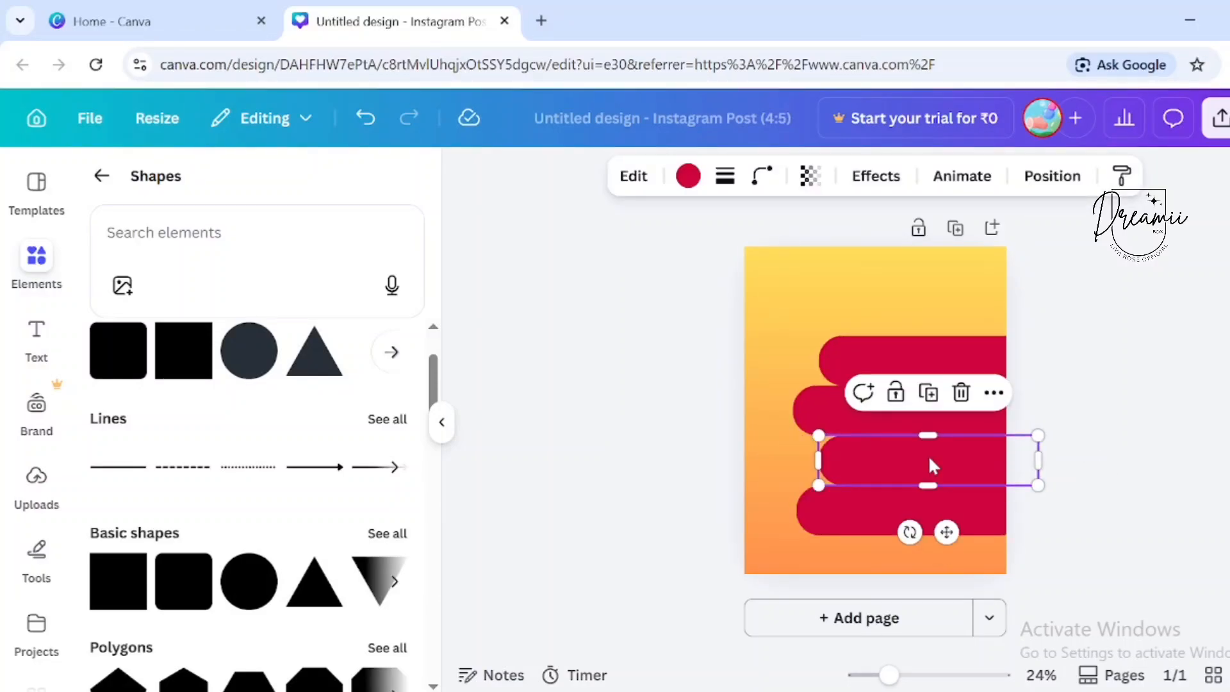
Nudge the lower bars of the stack upward to close the thin gaps between them
key("Up")
key("Up")
left_click(1058, 472)
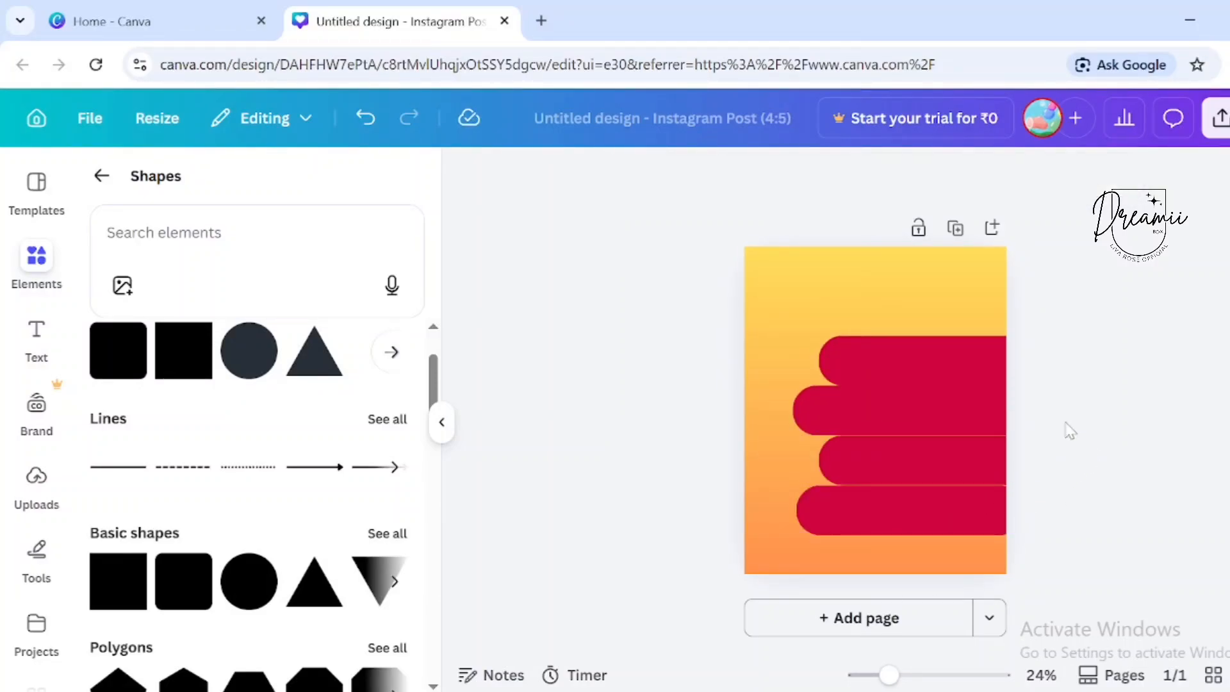
left_click(944, 469)
key("Up")
left_click(953, 512)
key("Up")
left_click(1135, 503)
left_click(961, 522)
key("Up")
left_click(1056, 533)
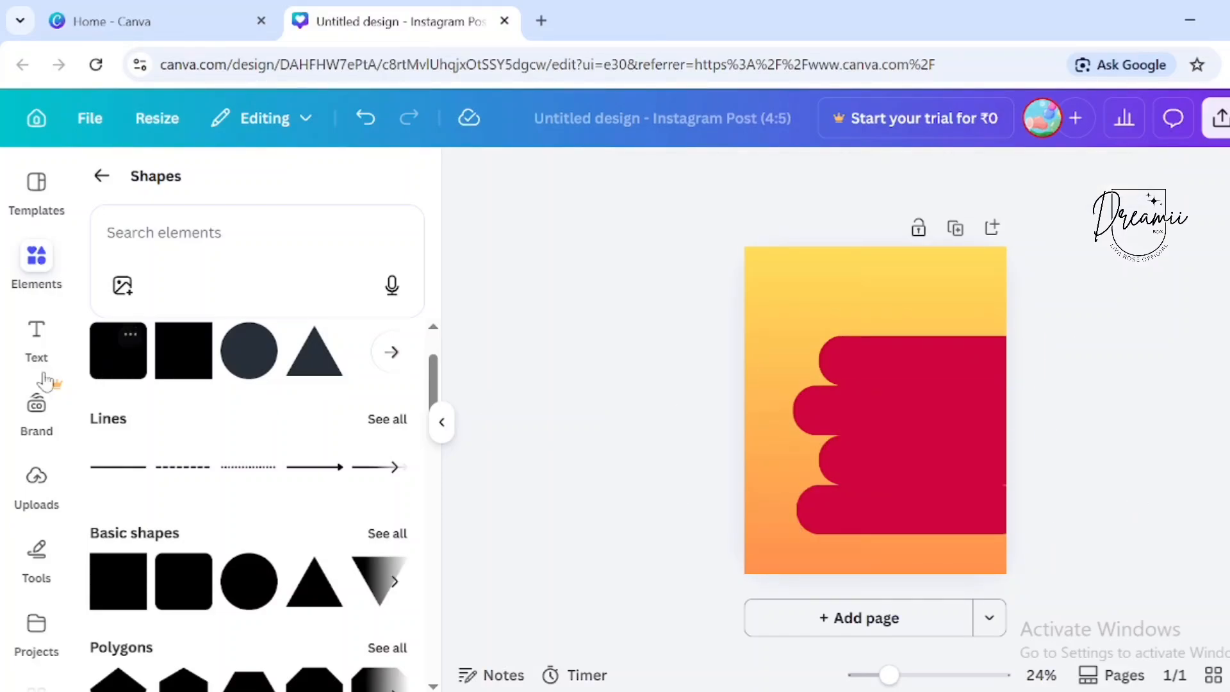
left_click(36, 482)
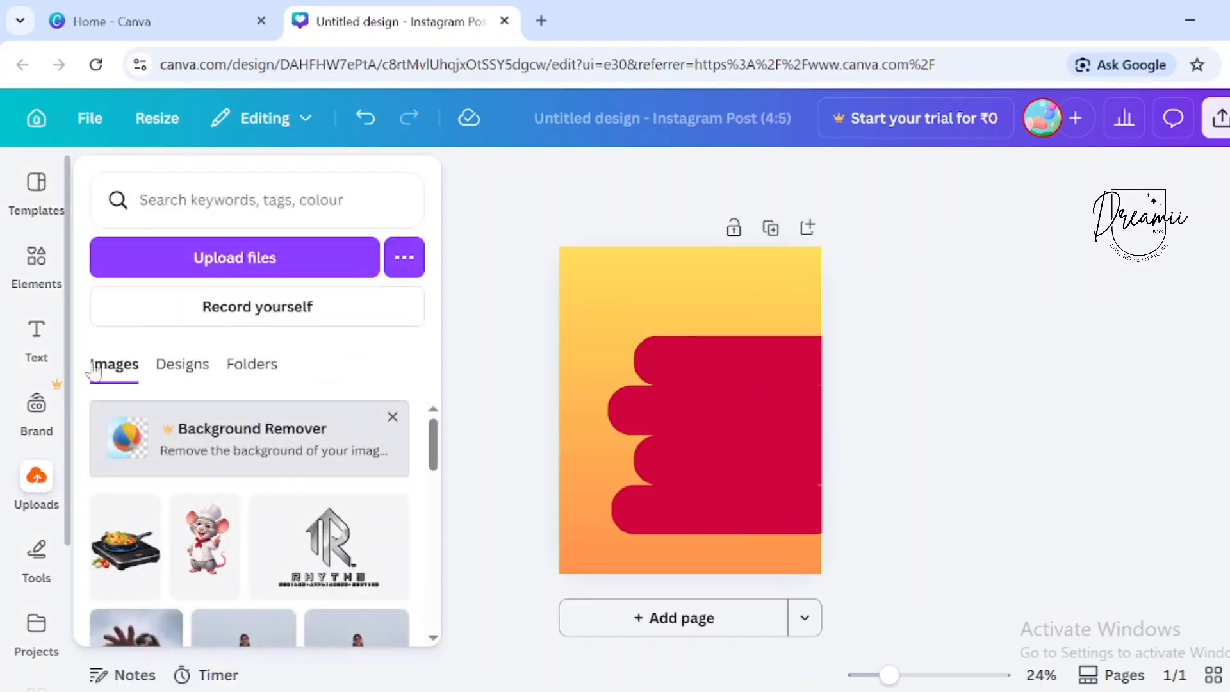
left_click(209, 271)
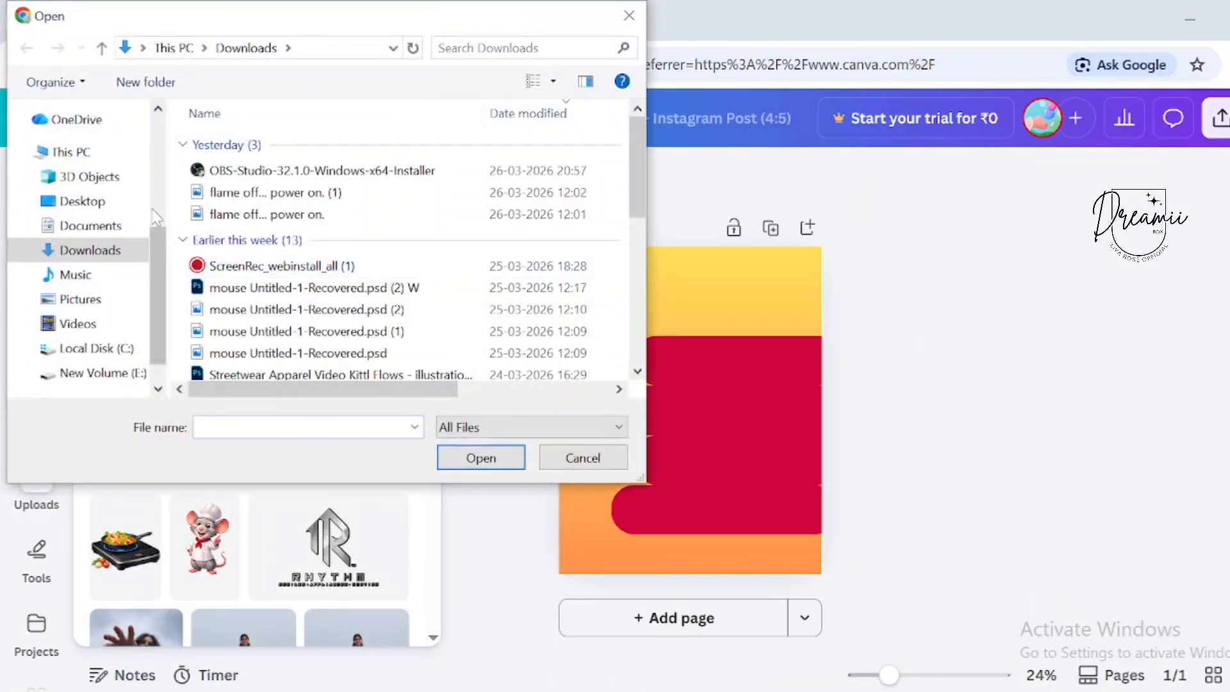
left_click(80, 299)
scroll(417, 256, "down", 2)
scroll(439, 208, "up", 2)
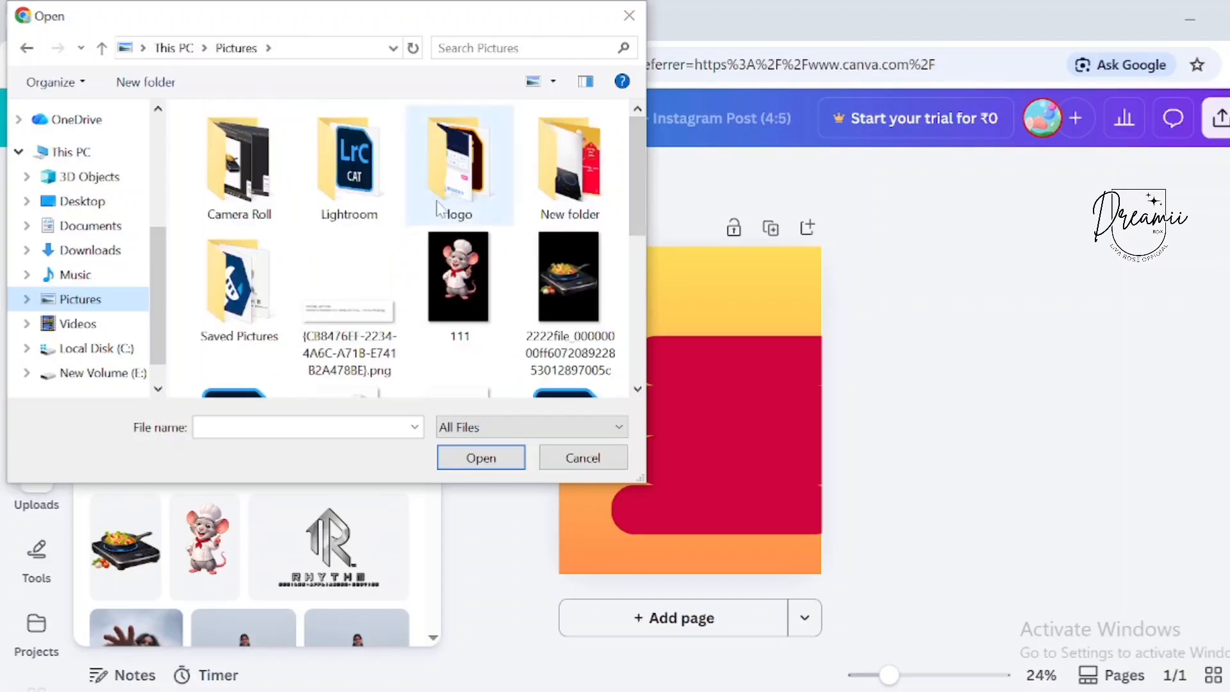
scroll(437, 211, "down", 3)
left_click(583, 458)
left_click(39, 265)
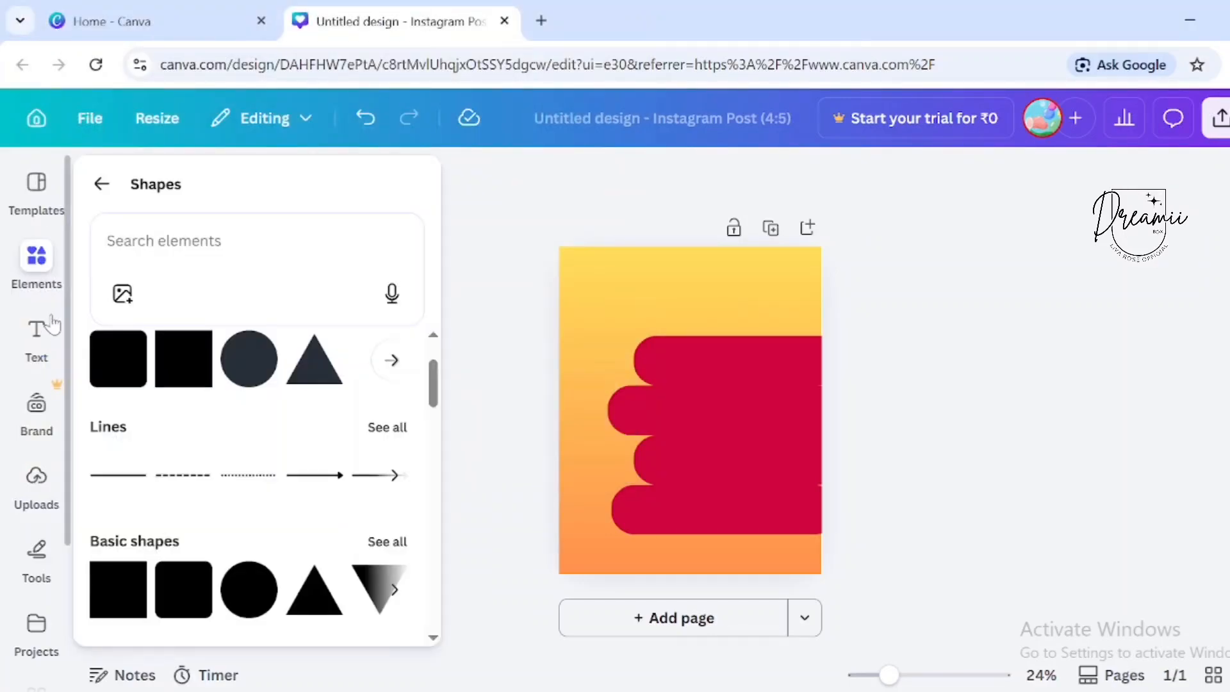
Add the uploaded chef mouse and cooktop images to the page, and move the cooktop down and left in front of the mouse
left_click(40, 484)
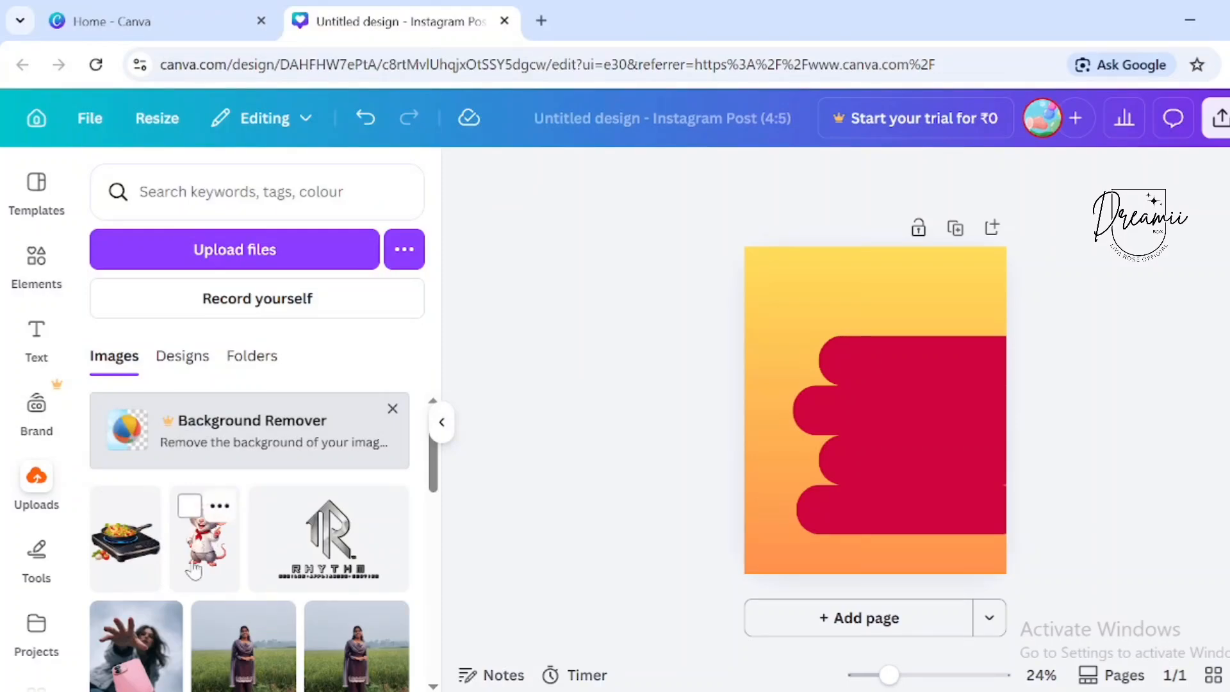
left_click(202, 562)
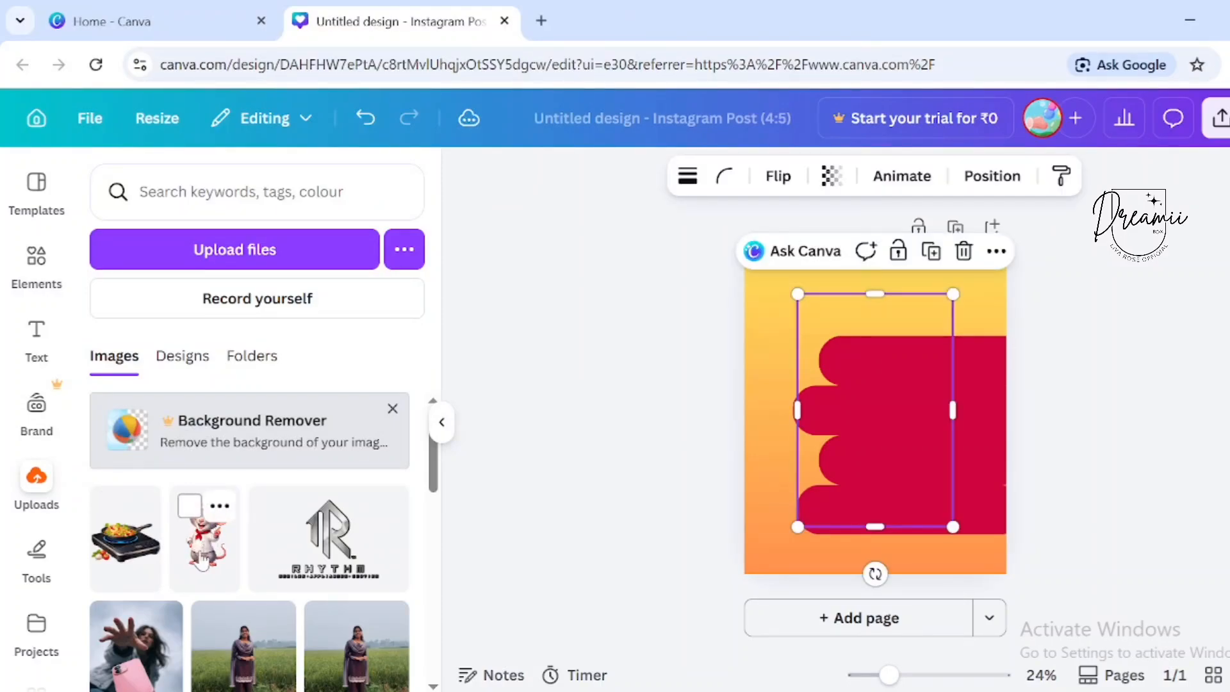
left_click(141, 563)
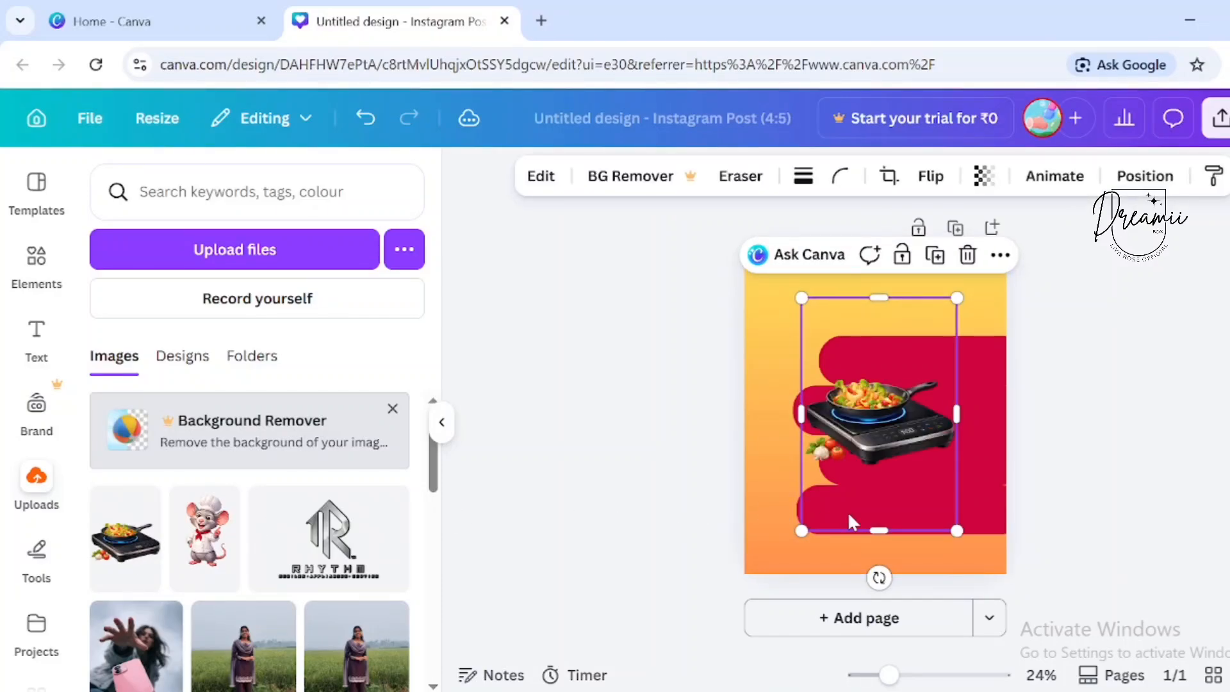
left_click_drag(898, 430, 859, 474)
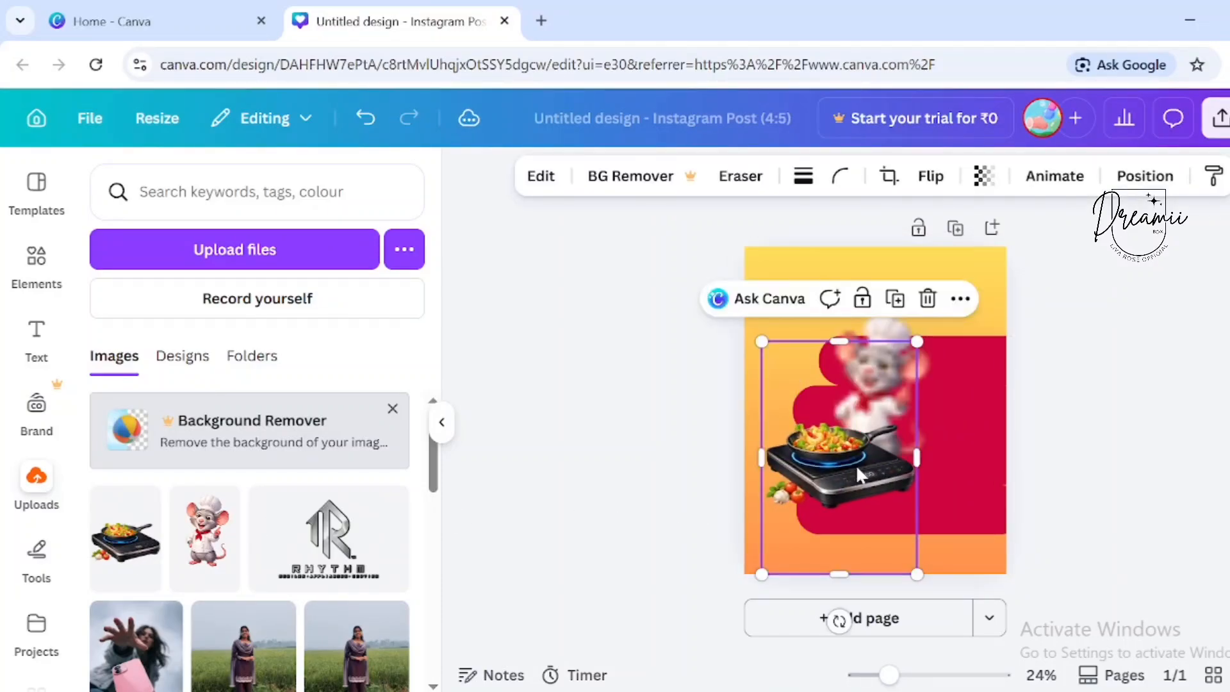
left_click(1141, 407)
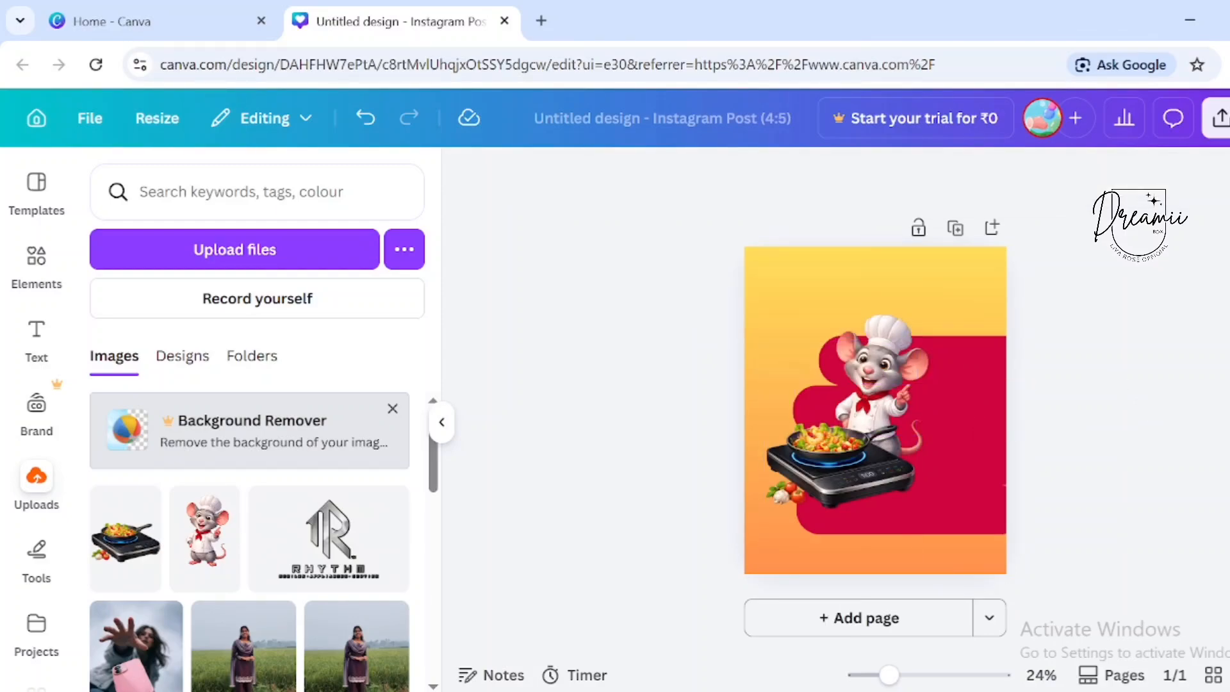
Move the chef mouse up above the cooktop and shrink it slightly
left_click(896, 325)
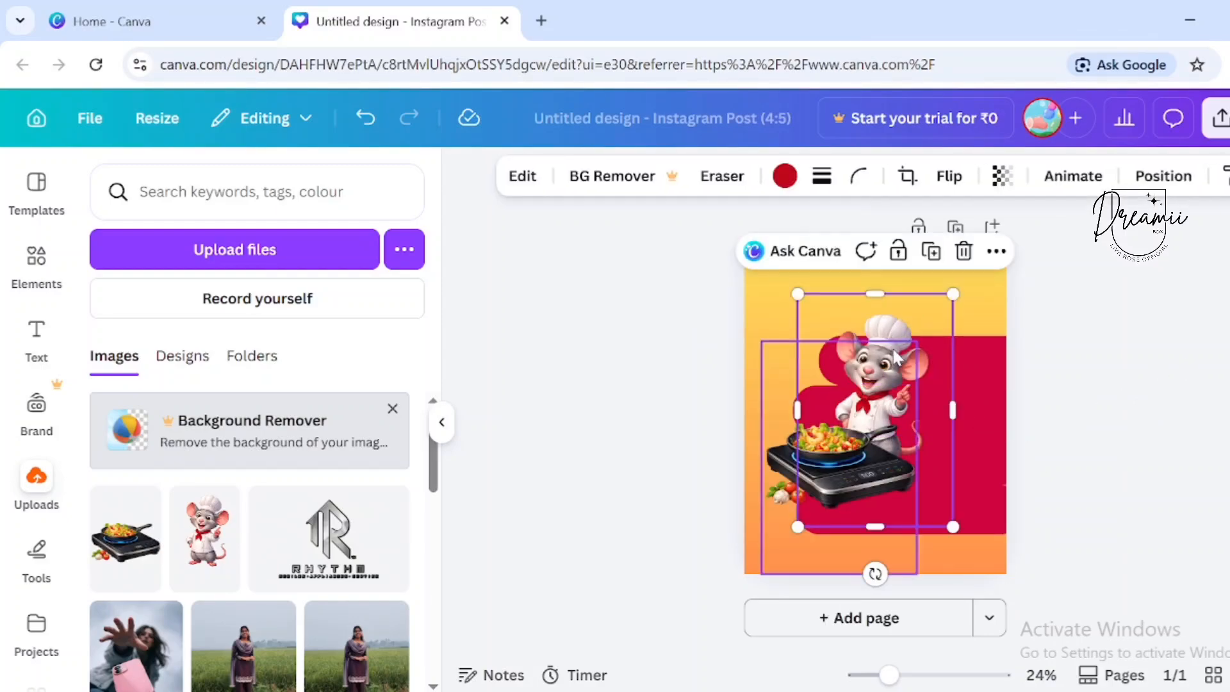
left_click_drag(896, 325, 903, 282)
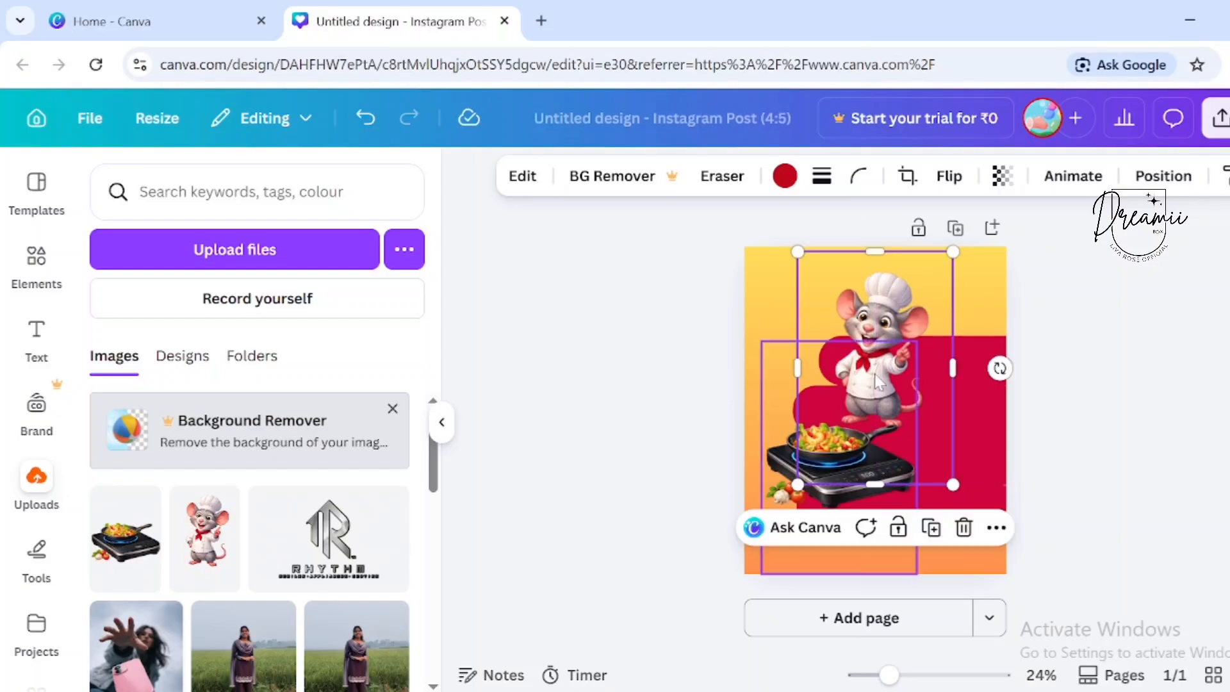
left_click_drag(891, 378, 887, 361)
left_click_drag(966, 235, 939, 264)
left_click_drag(883, 342, 936, 312)
Enlarge the cooktop image in the page's lower-left area and lower the chef mouse slightly towards the pan
left_click(852, 442)
left_click_drag(865, 469, 854, 496)
left_click_drag(928, 350, 938, 335)
left_click_drag(874, 503, 863, 509)
left_click(891, 317)
mouse_move(891, 317)
left_mouse_down()
mouse_move(890, 349)
mouse_move(891, 338)
left_mouse_up()
left_click(1088, 360)
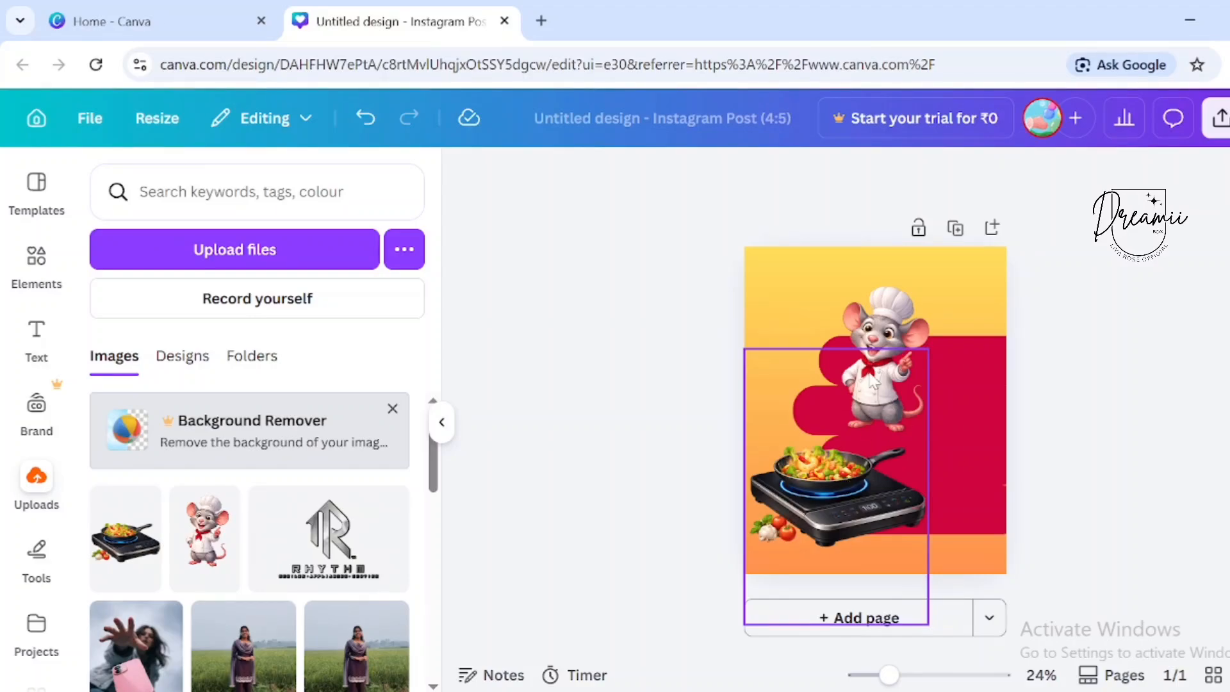
Compare the Glow and Outline shadows on the cooktop image, and give it the Drop shadow
left_click(874, 383)
left_click(502, 182)
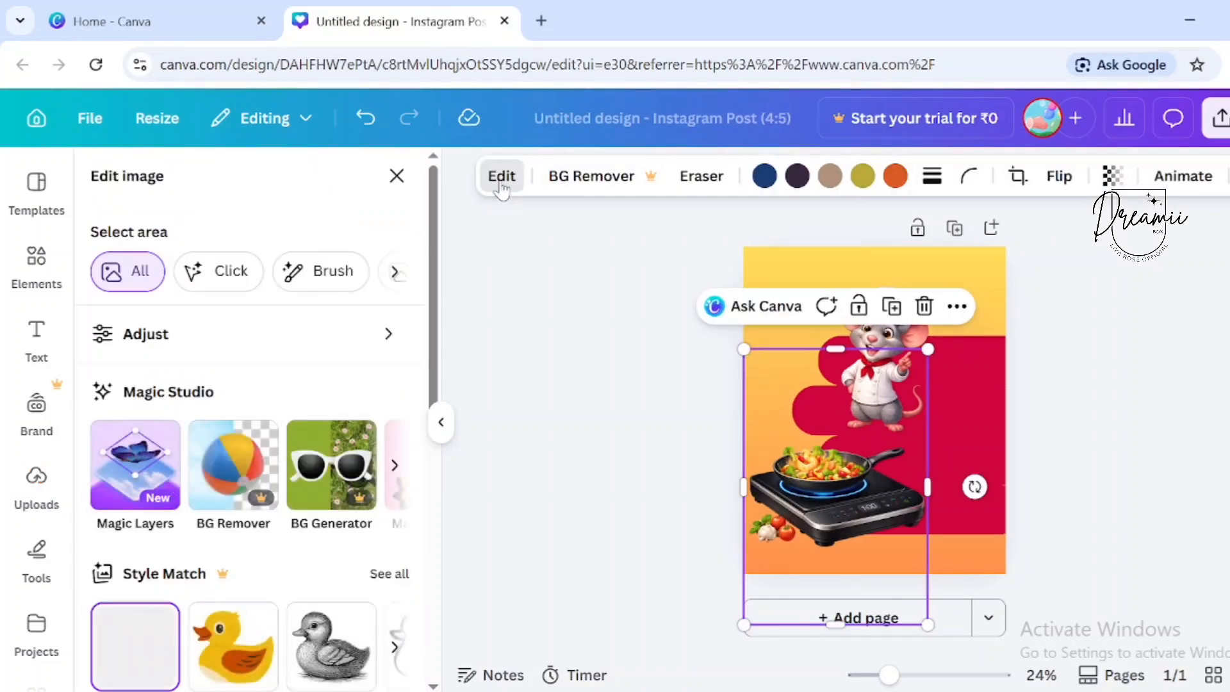
scroll(211, 402, "down", 8)
scroll(212, 403, "up", 8)
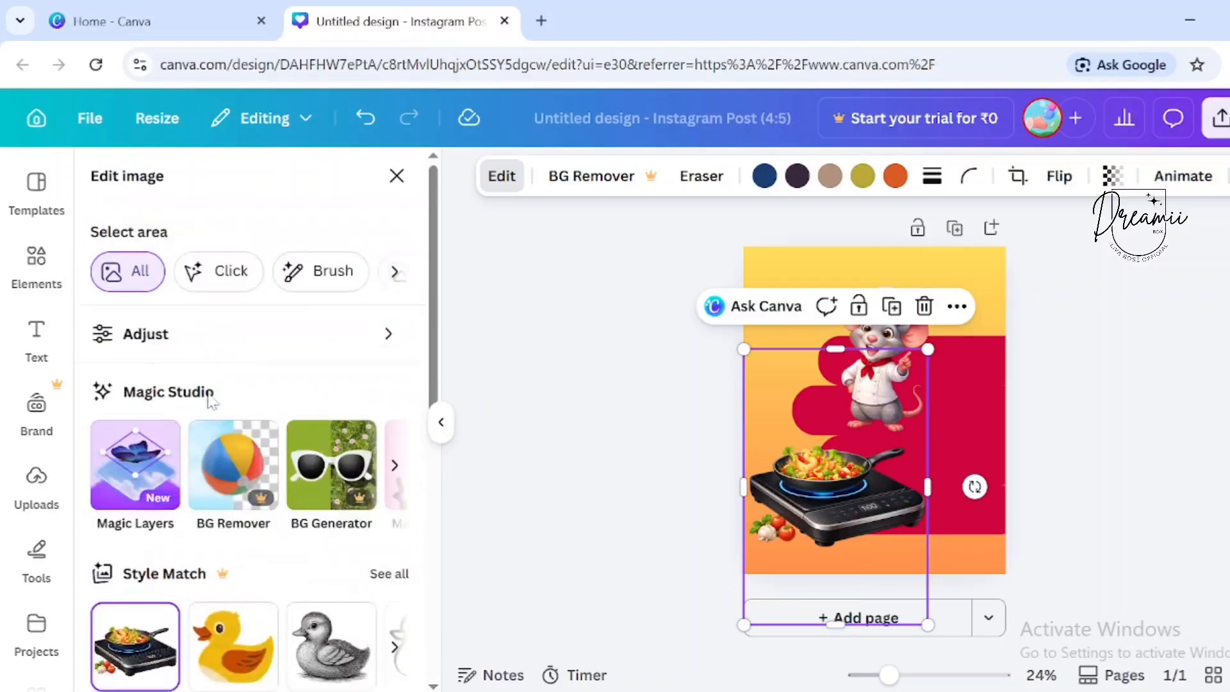
scroll(212, 401, "down", 8)
left_click(137, 456)
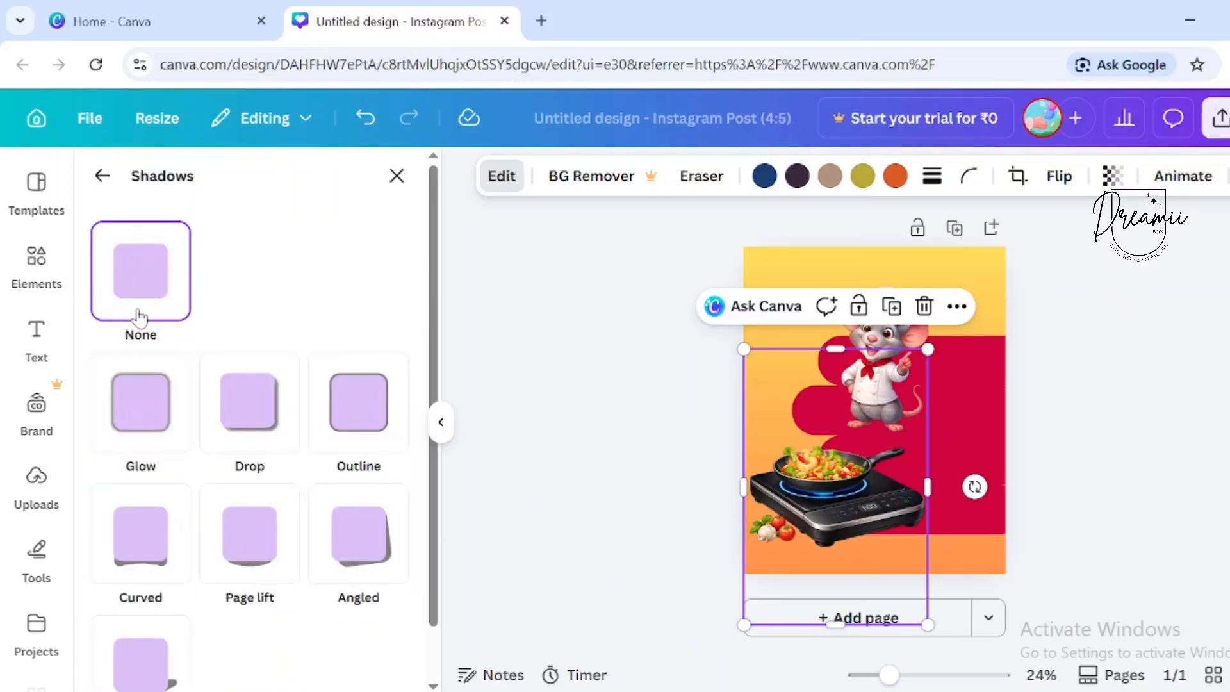
left_click(159, 441)
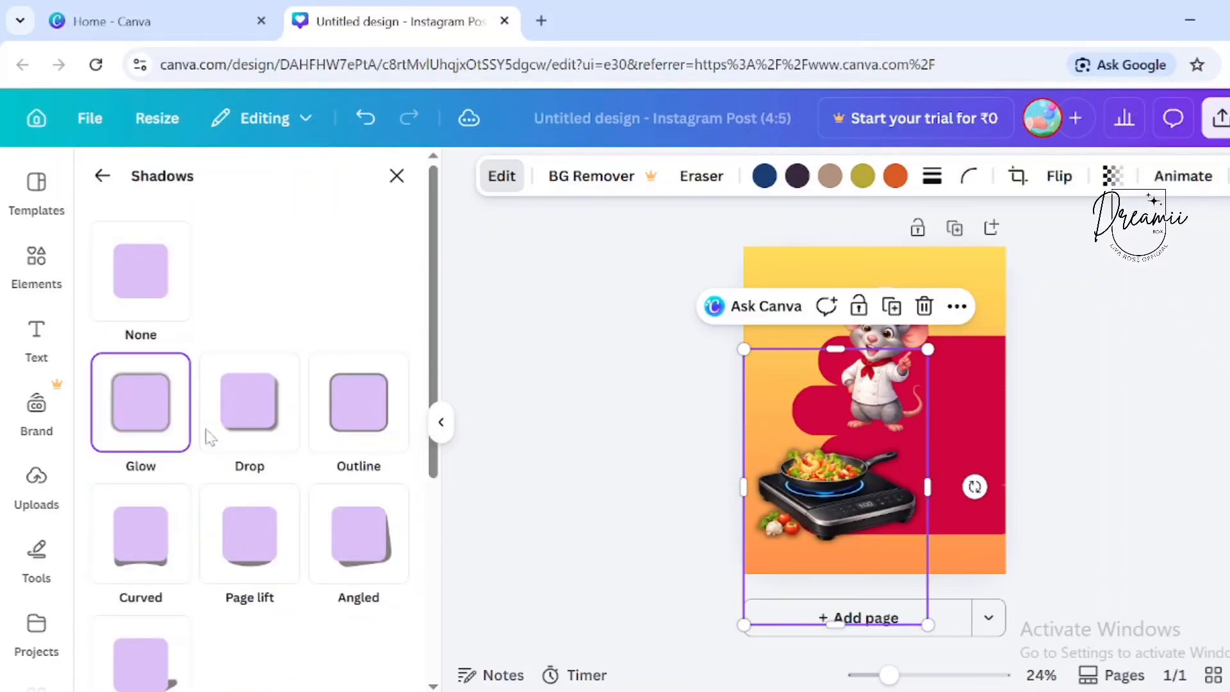
left_click(242, 434)
left_click(339, 434)
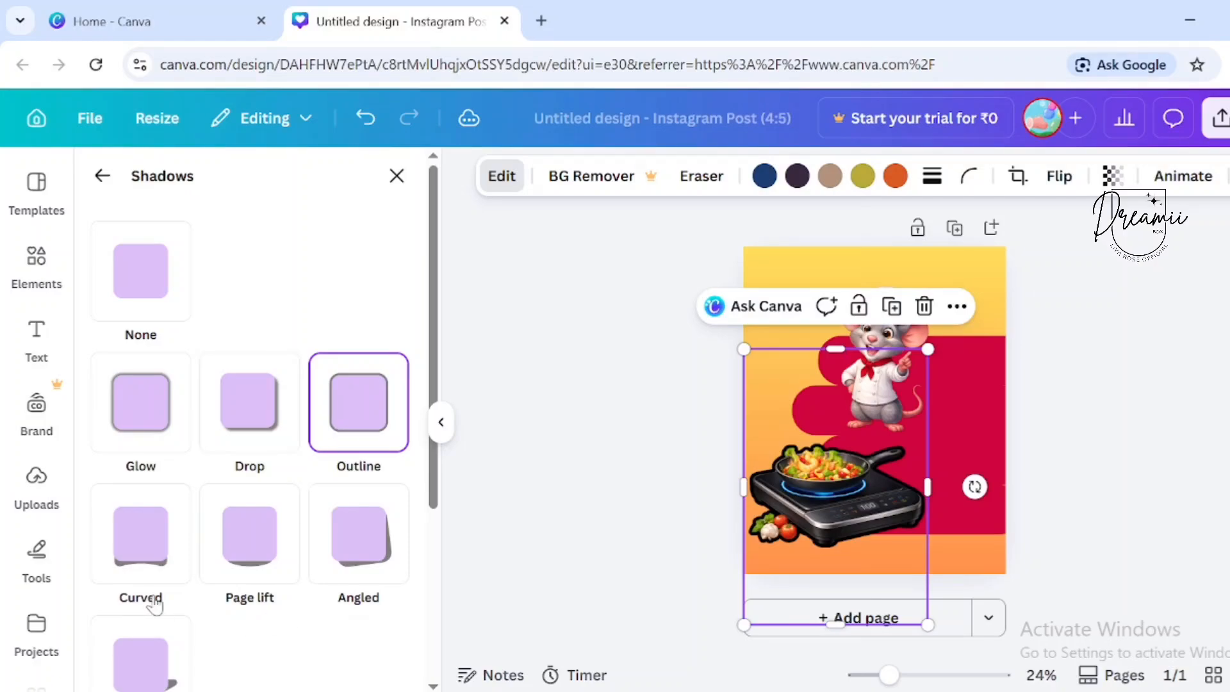
left_click(153, 602)
left_click(273, 436)
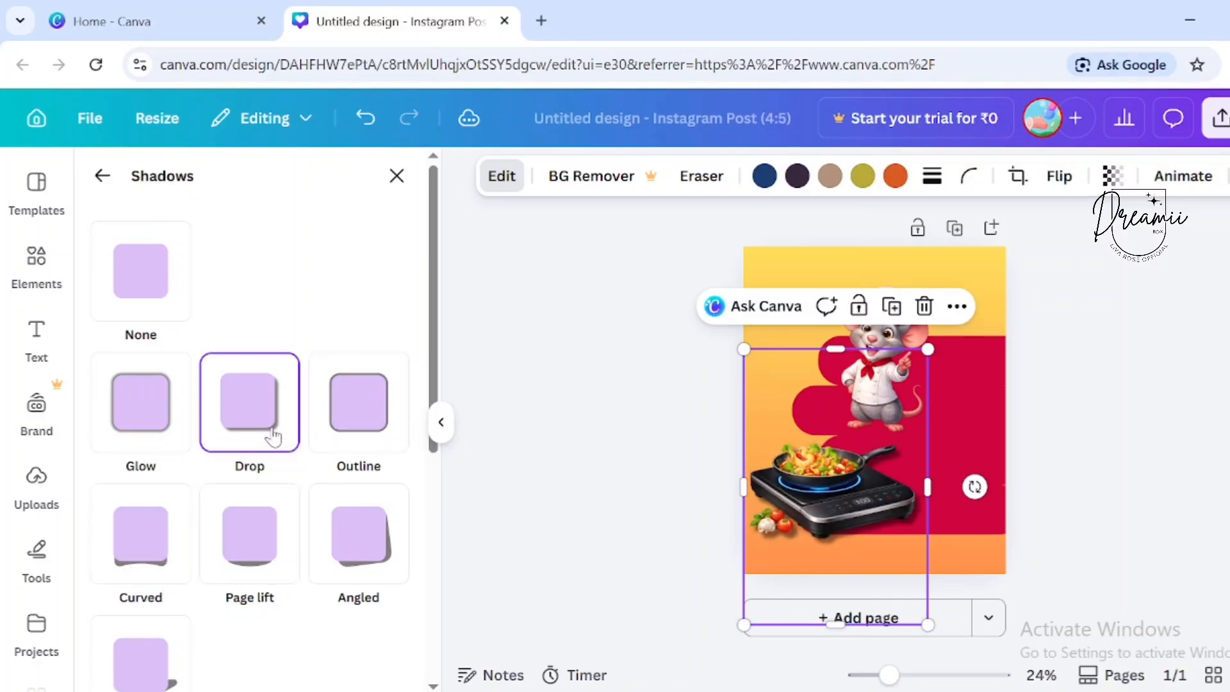
left_click(559, 396)
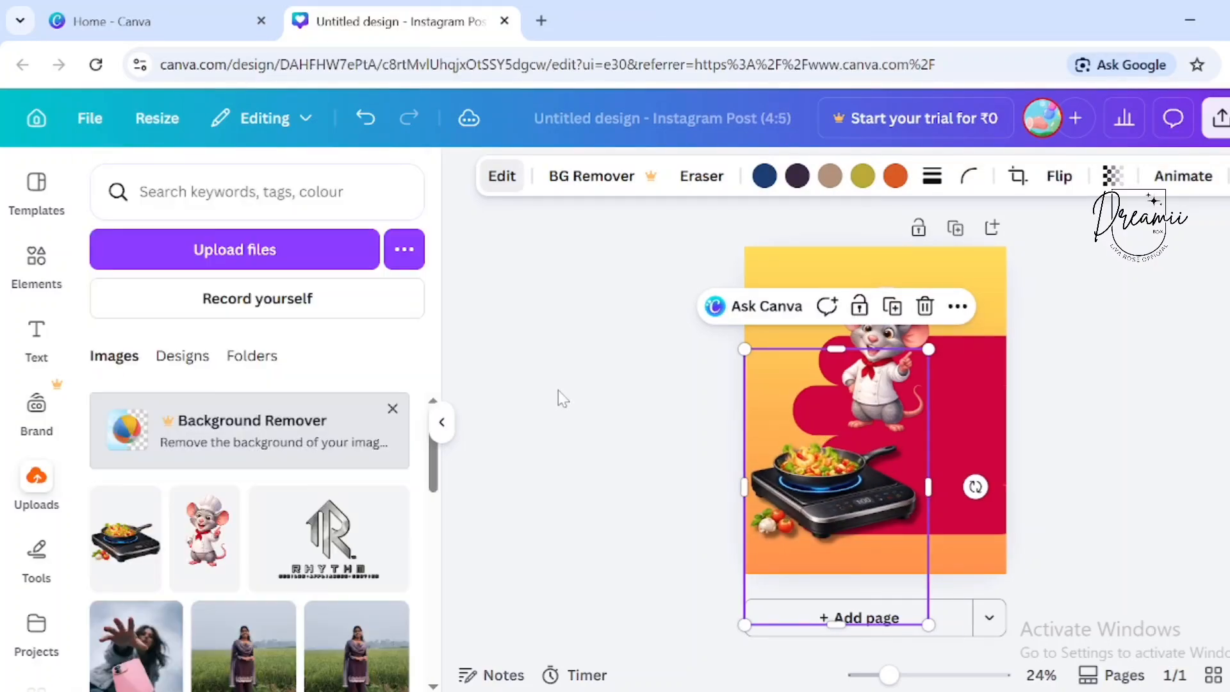
left_click(658, 393)
Give the chef mouse image a Drop shadow as well
left_click(36, 259)
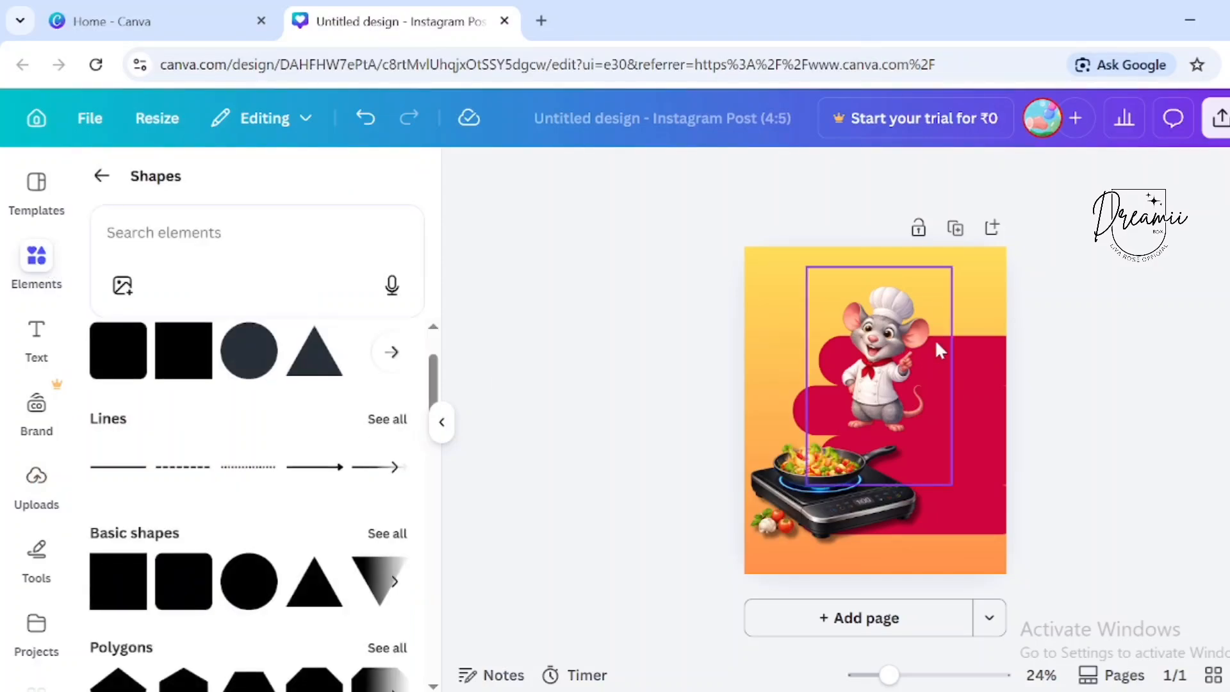
left_click(910, 353)
left_click(514, 177)
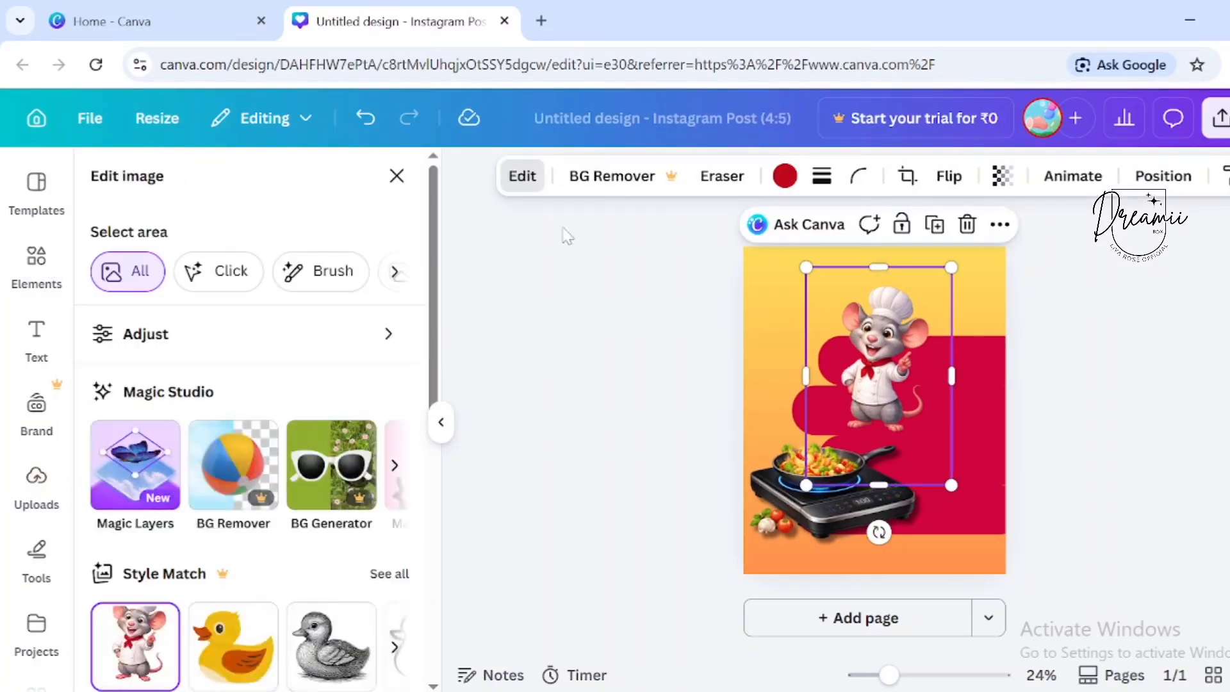
scroll(131, 455, "down", 8)
left_click(130, 453)
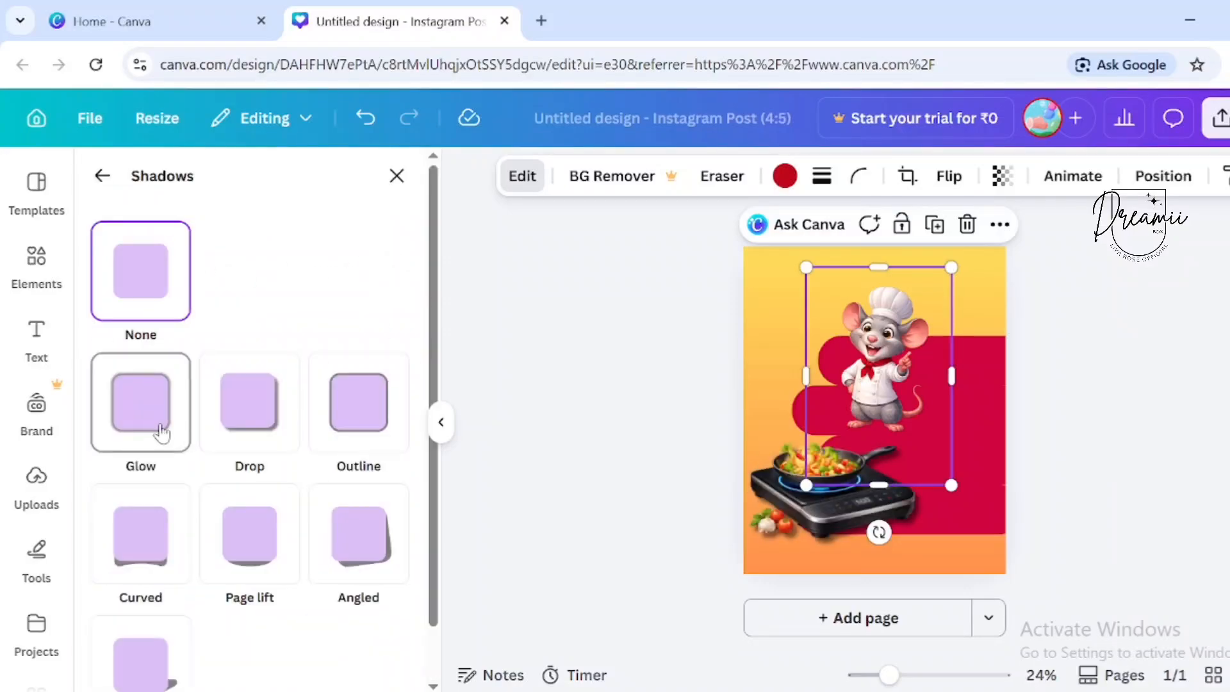
left_click(211, 431)
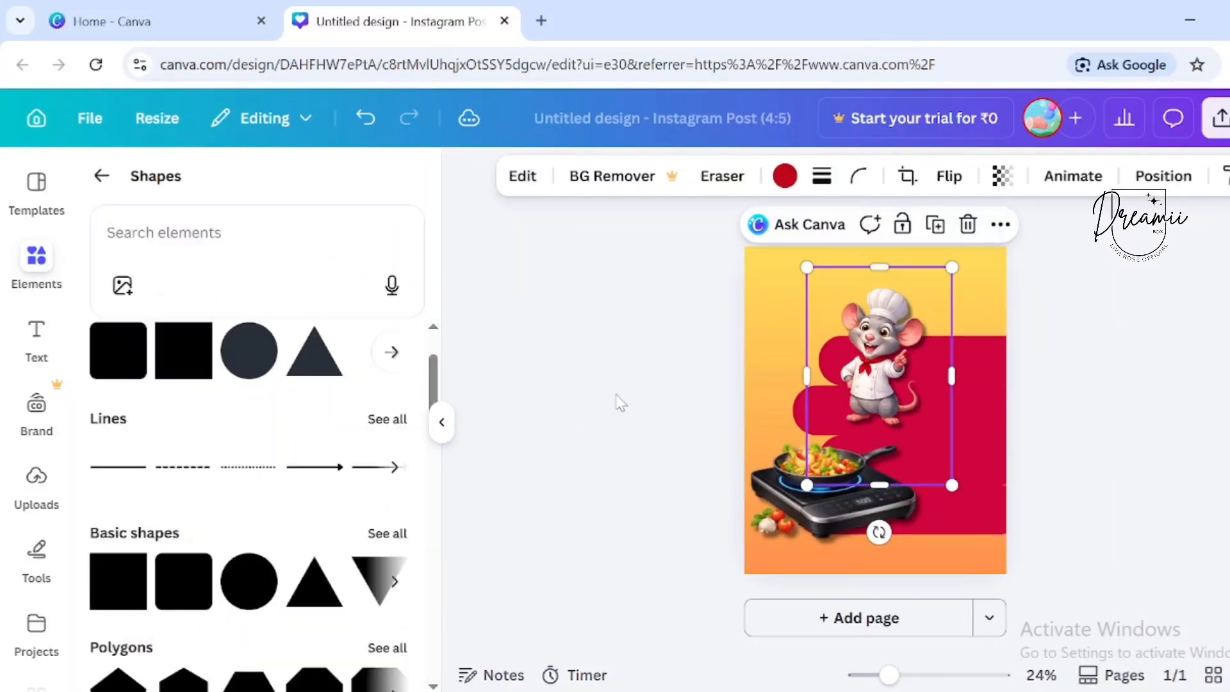
left_click(1150, 400)
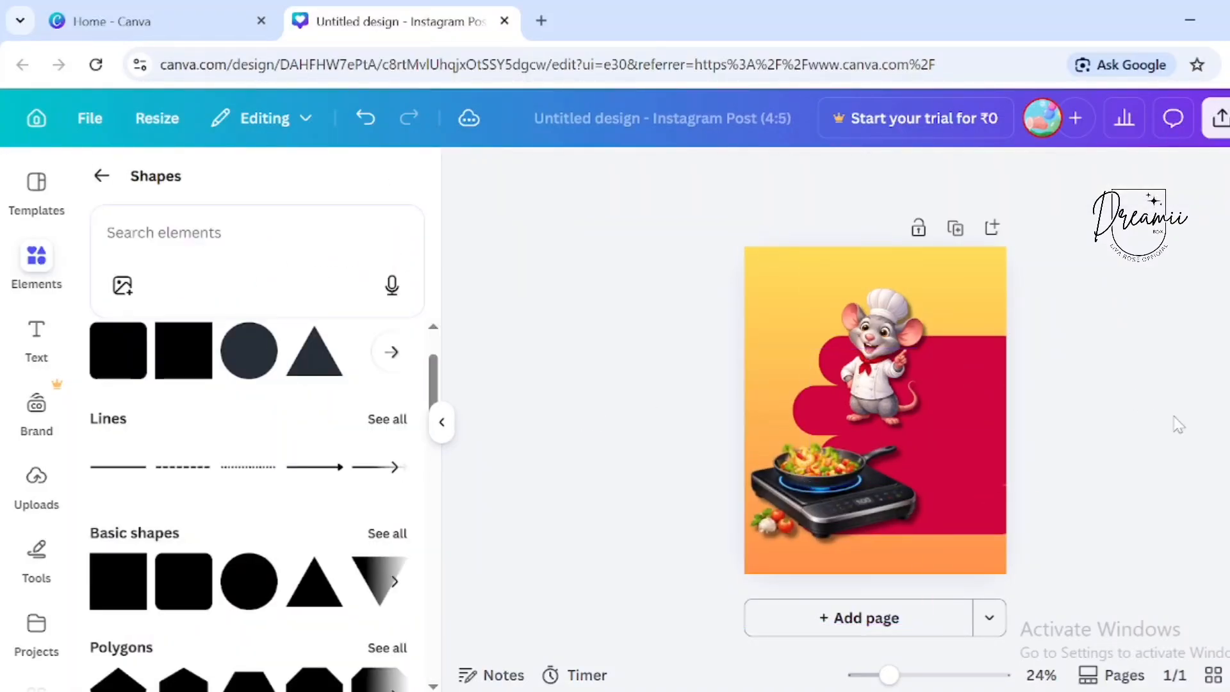
Insert the "CALL NOW" text combination from the text designs onto the page
left_click(42, 358)
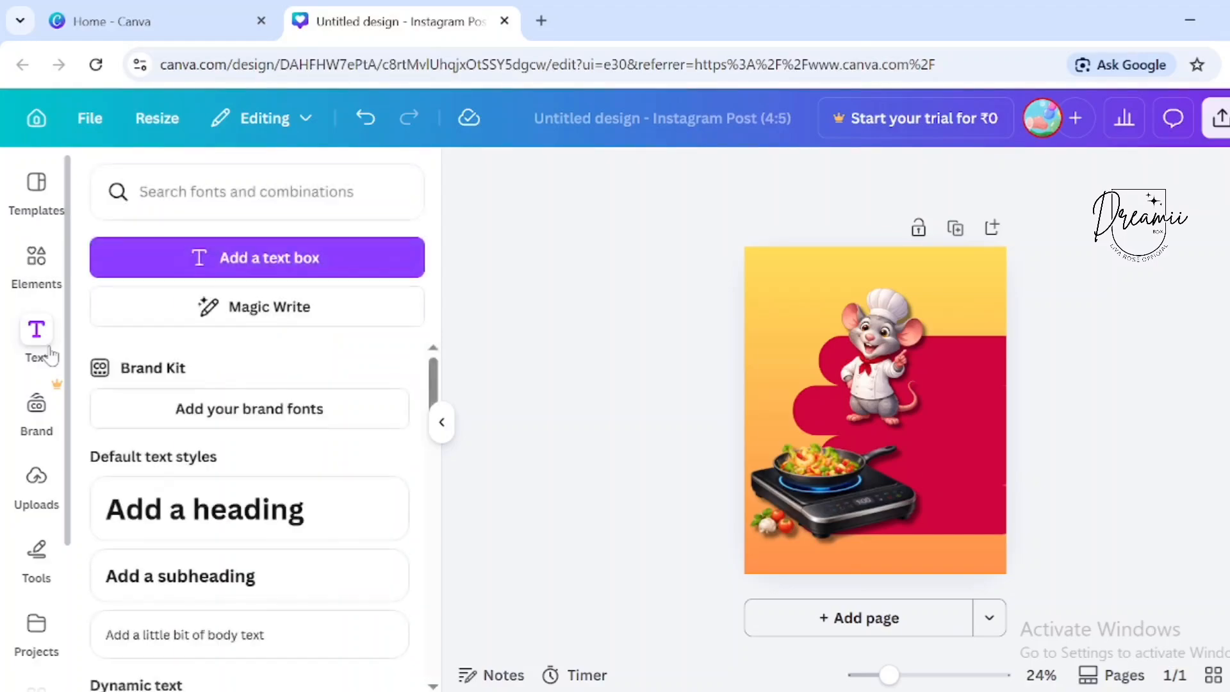
scroll(264, 435, "down", 5)
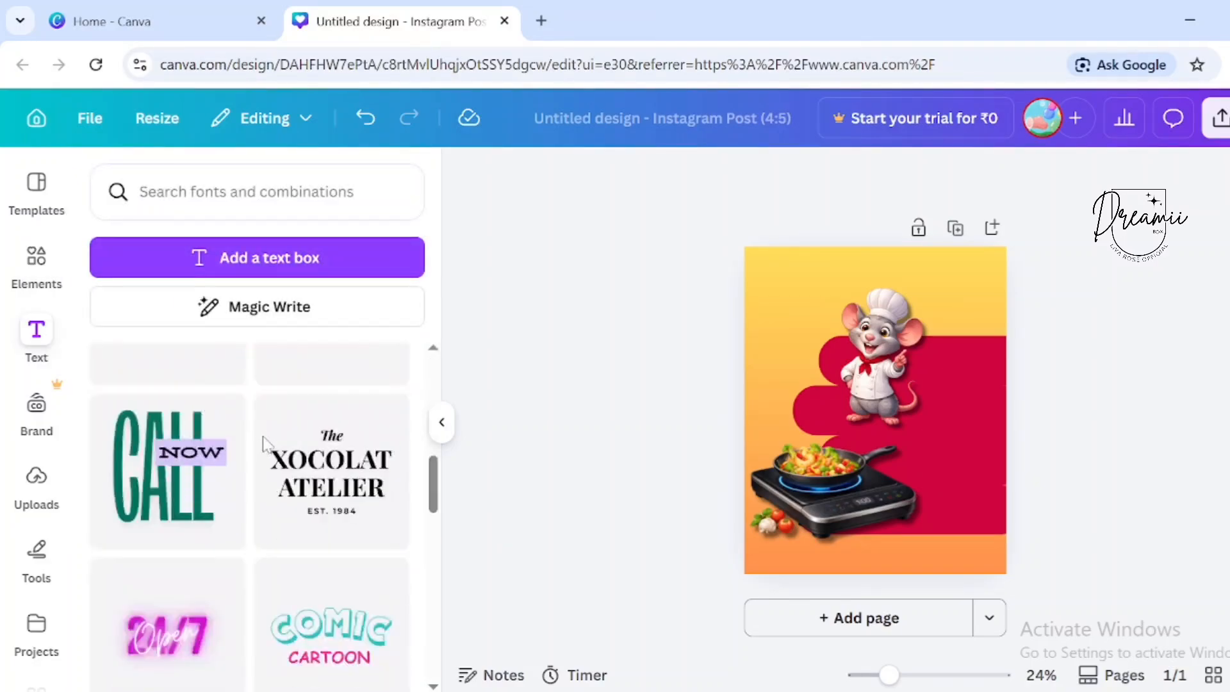
left_click(180, 527)
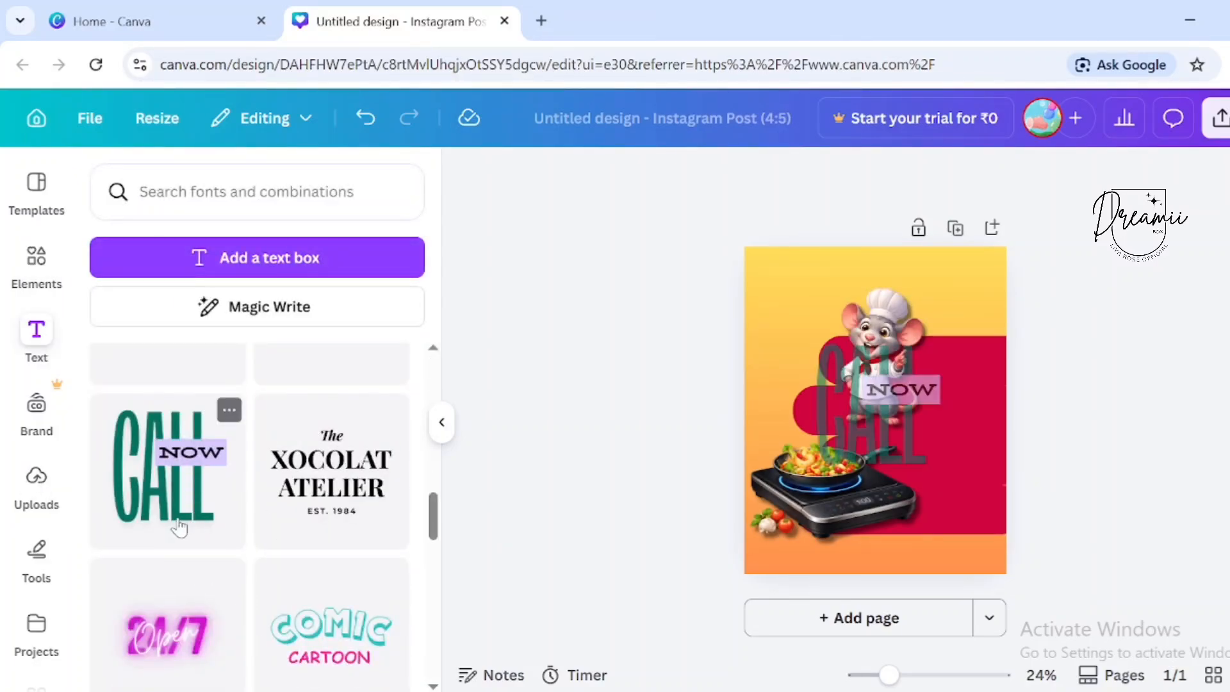
Replace the word CALL with the two-line headline "FLAME OFF..." and "POWER ON."
left_click(890, 422)
double_click(874, 430)
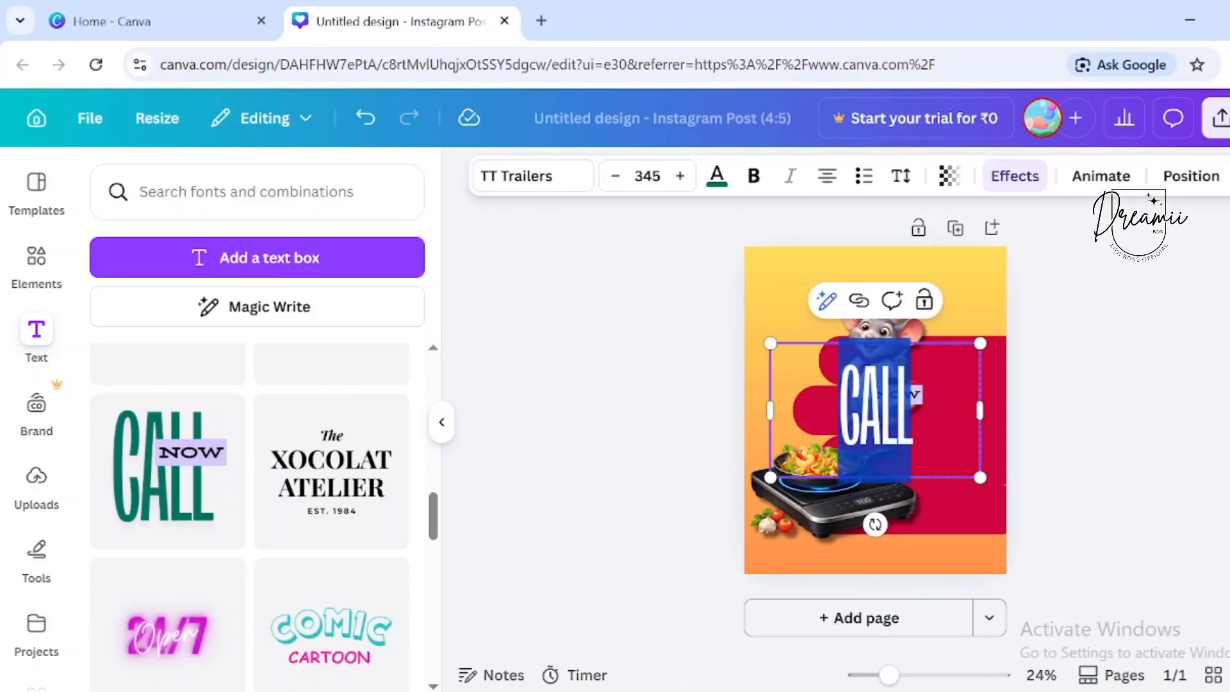
type("FLAM")
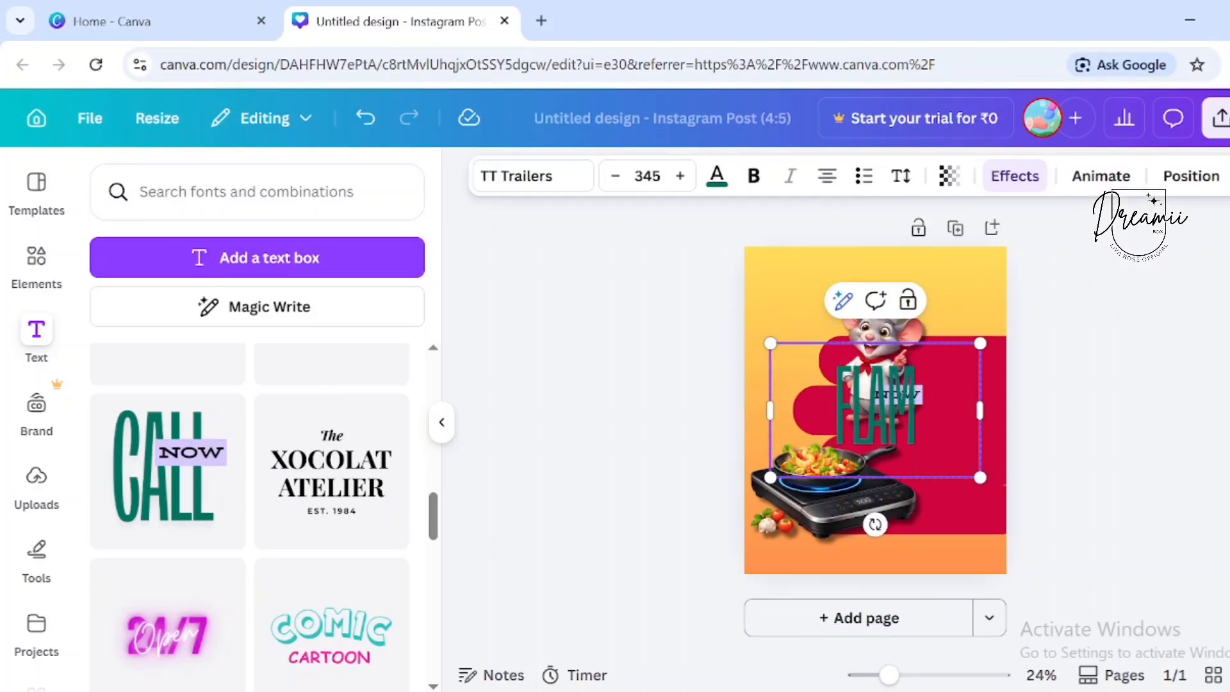
type("E OFF...")
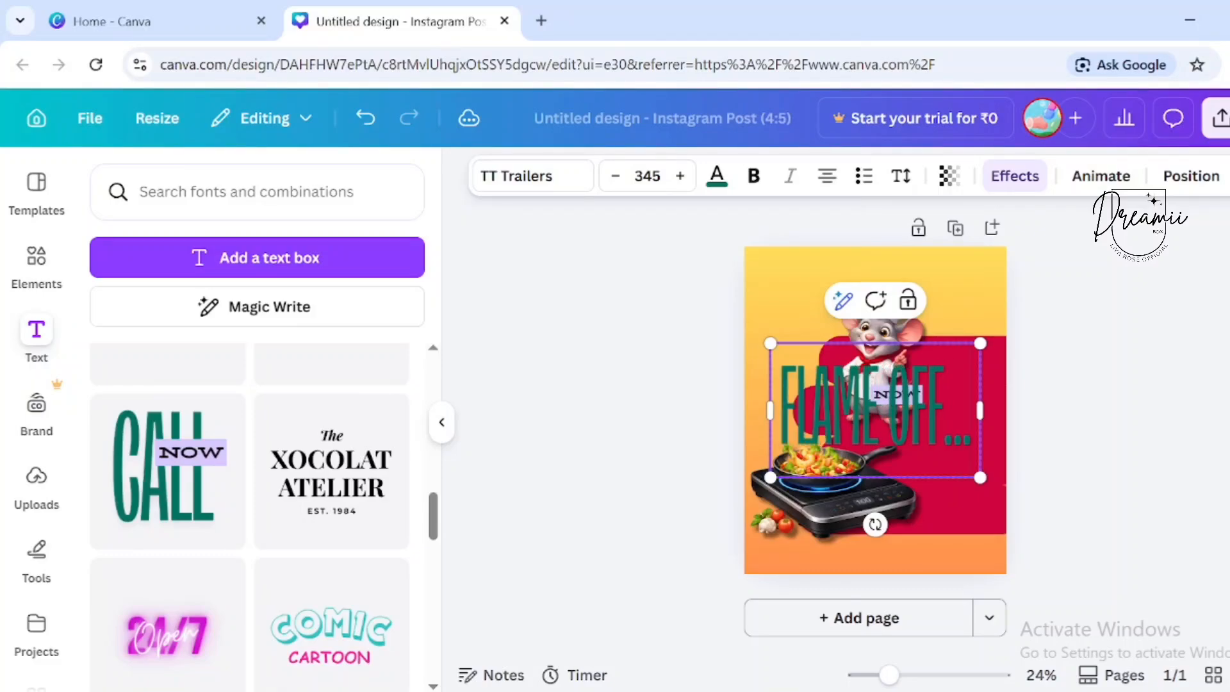
key("Return")
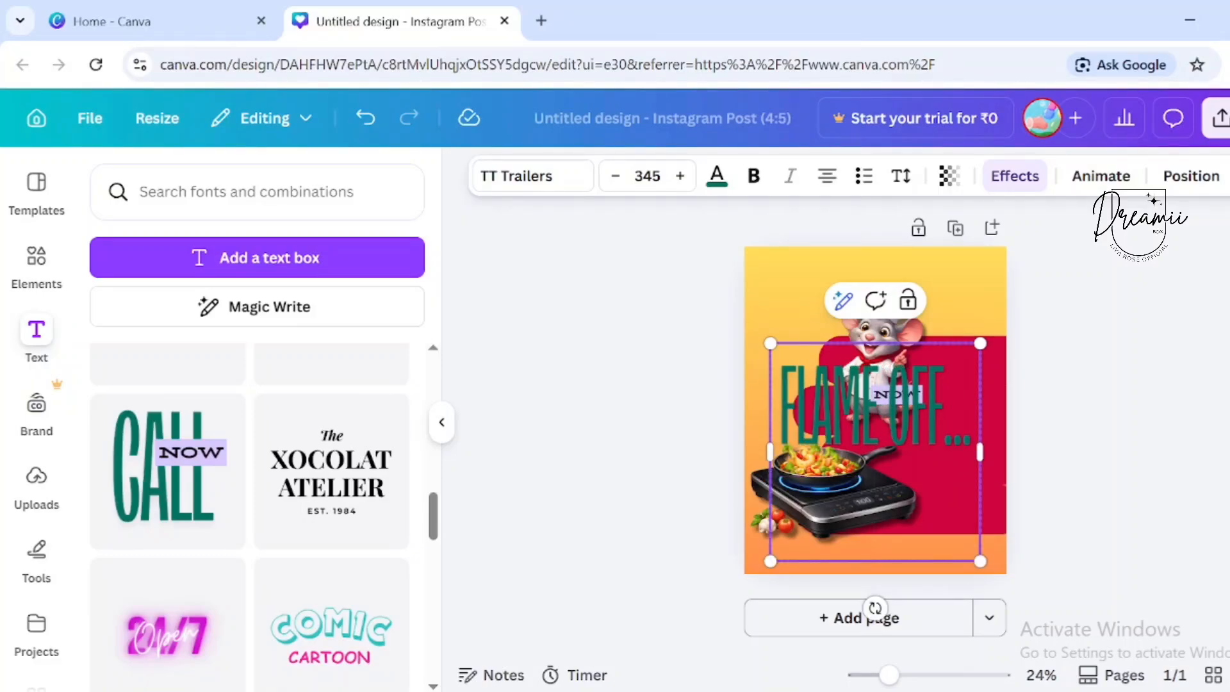
type("POWE")
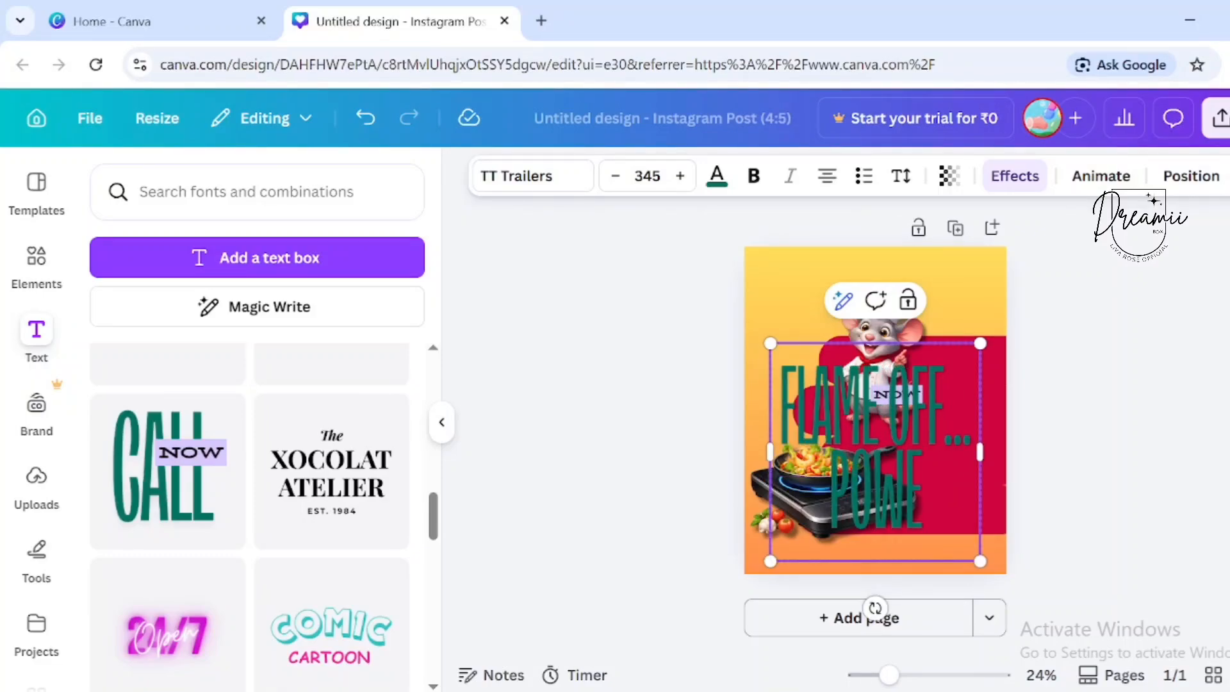
type("R ON.")
Shrink the headline text to size 169 and remove the NOW label from the text combination
left_click_drag(981, 343, 869, 463)
double_click(897, 394)
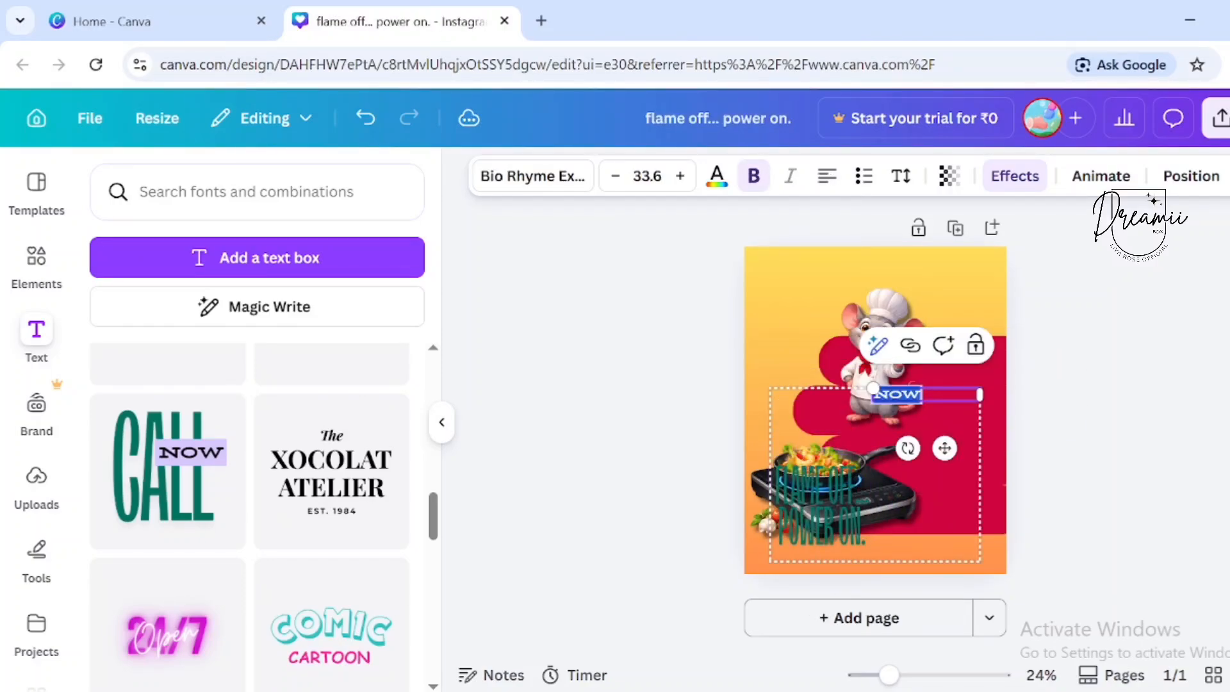
left_click(821, 484)
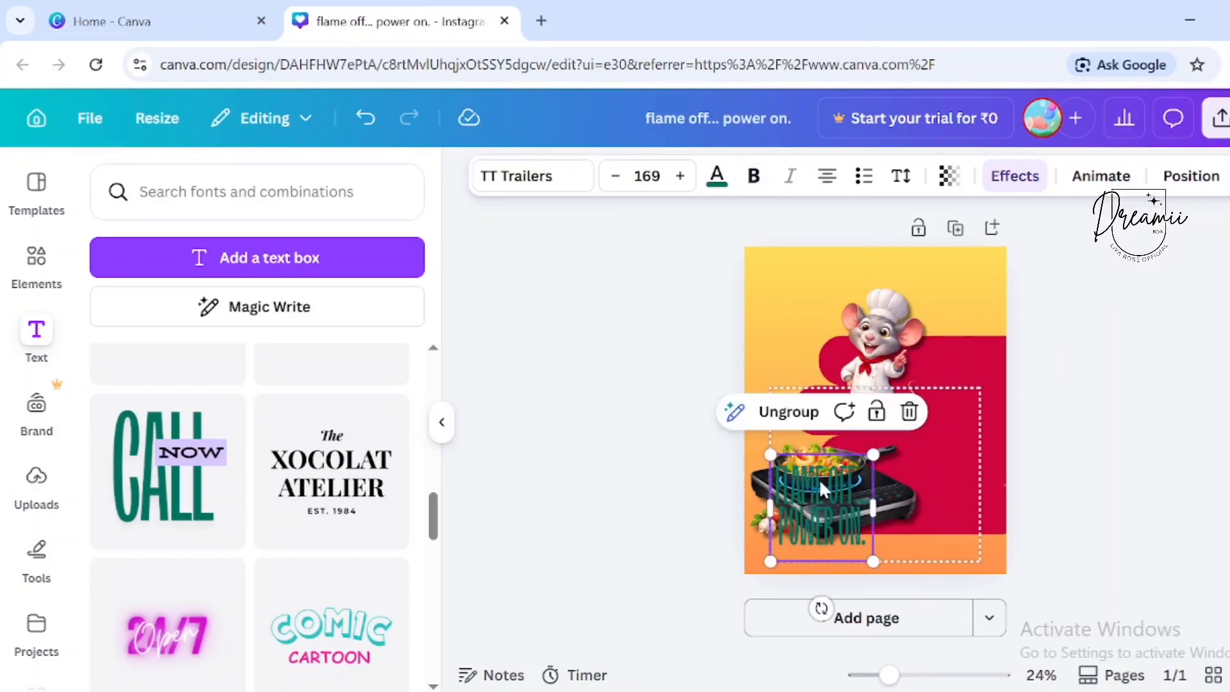
left_click(875, 409)
key("Escape")
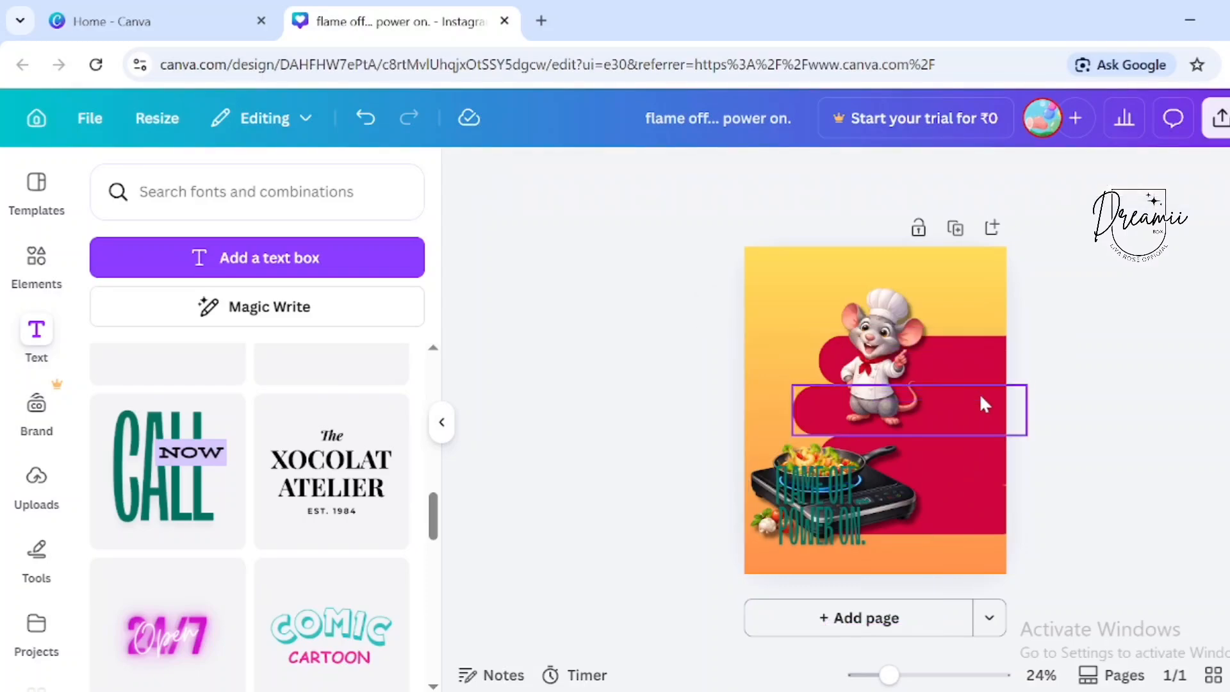
Move the headline to the page's upper-left corner and shift the chef mouse slightly right and up to make room
left_click(805, 494)
left_click_drag(805, 493, 780, 309)
left_click_drag(932, 420, 940, 402)
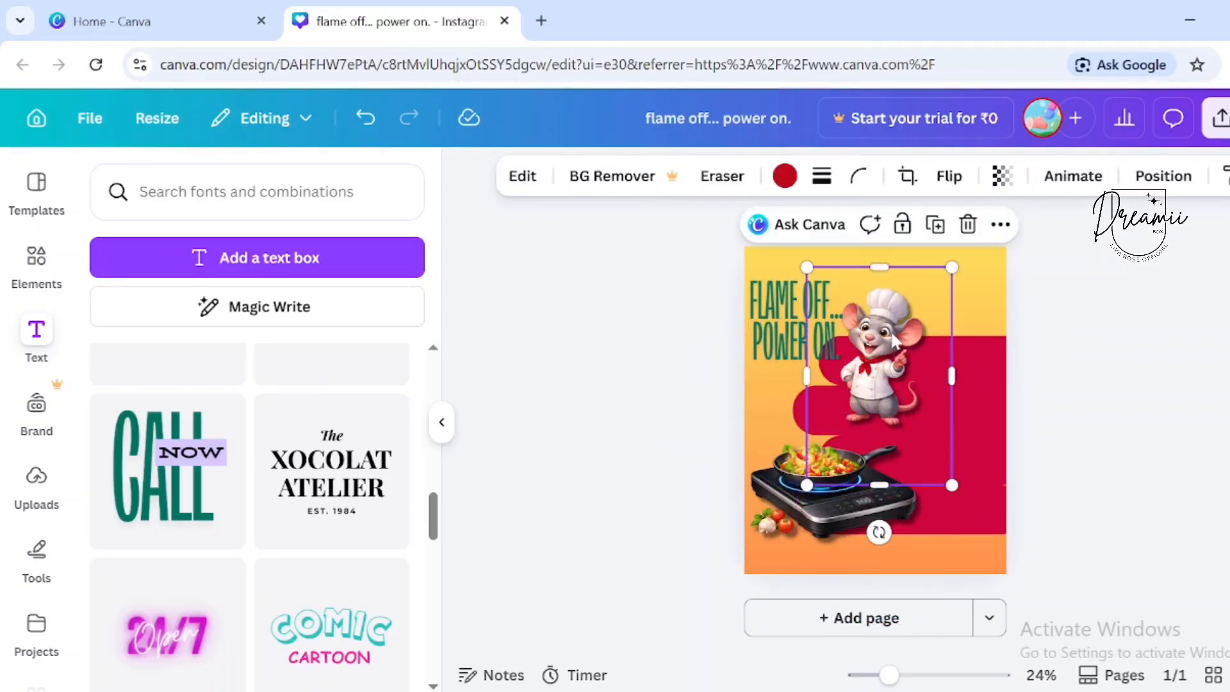
Shrink the headline slightly and position it in the upper-left area beside the chef mouse's hat
left_click(794, 320)
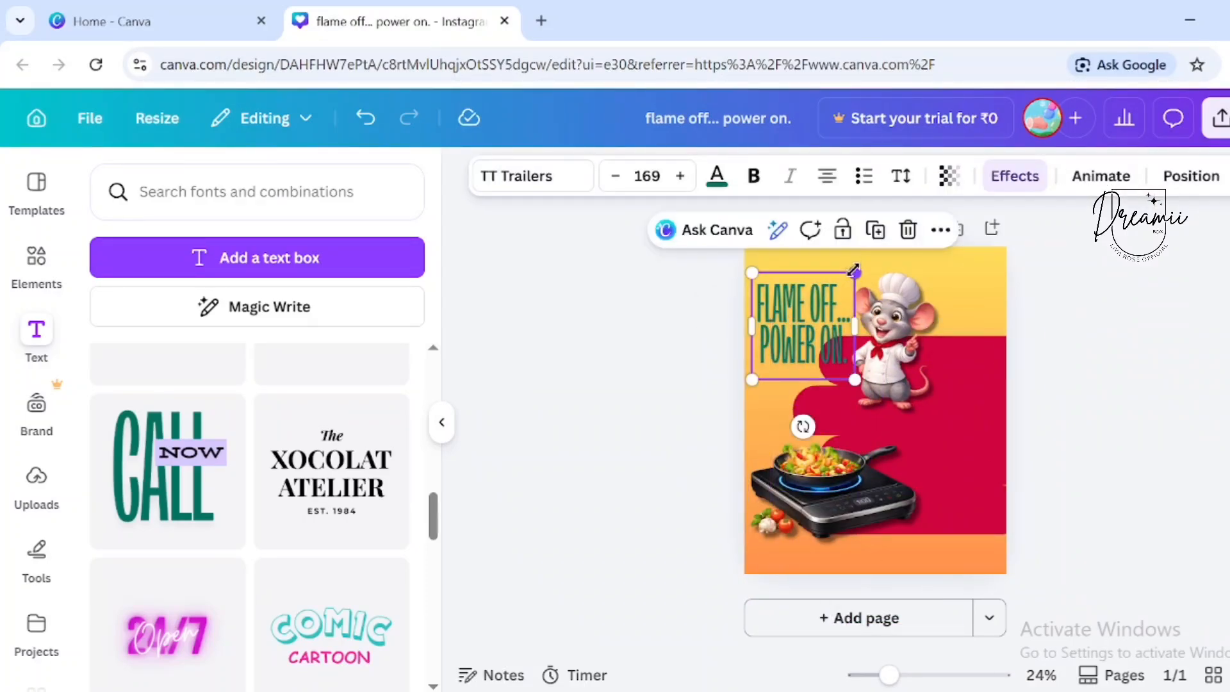
left_click_drag(862, 265, 848, 280)
left_click_drag(809, 333, 810, 310)
left_click_drag(845, 258, 760, 257)
left_click(1134, 379)
left_click(827, 314)
left_click(1046, 290)
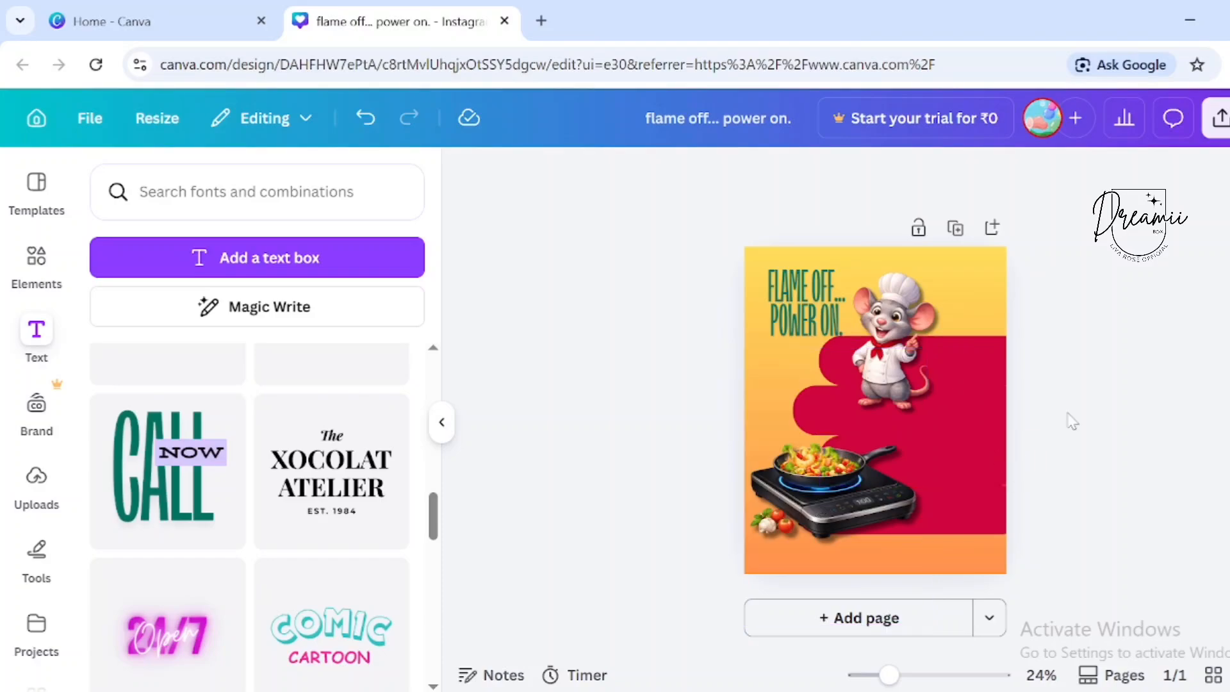
Enlarge the cooktop image slightly in the page's lower-left area
left_click(897, 385)
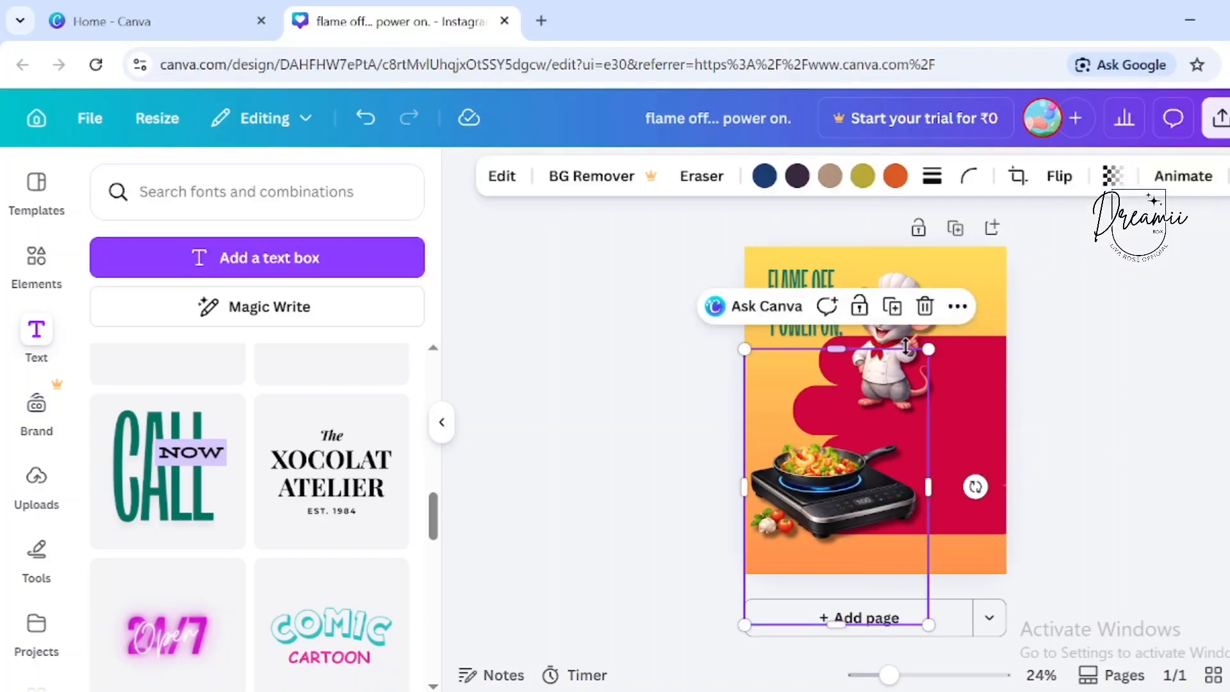
left_click_drag(933, 346, 937, 335)
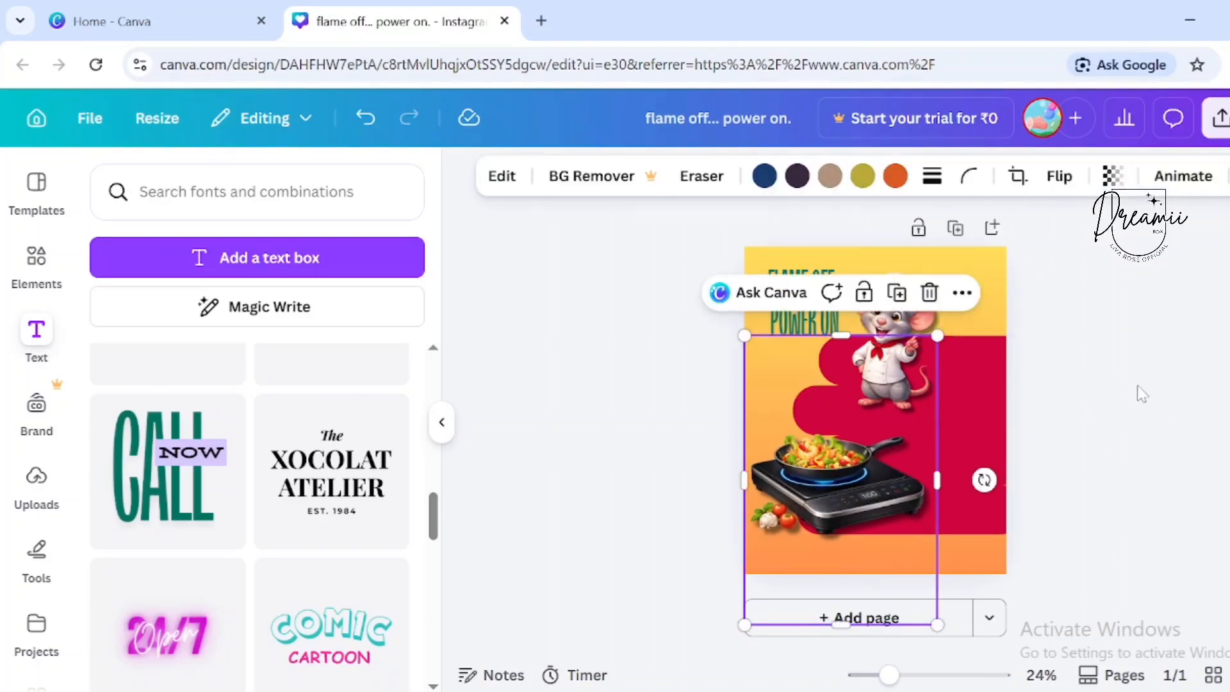
left_click(1069, 495)
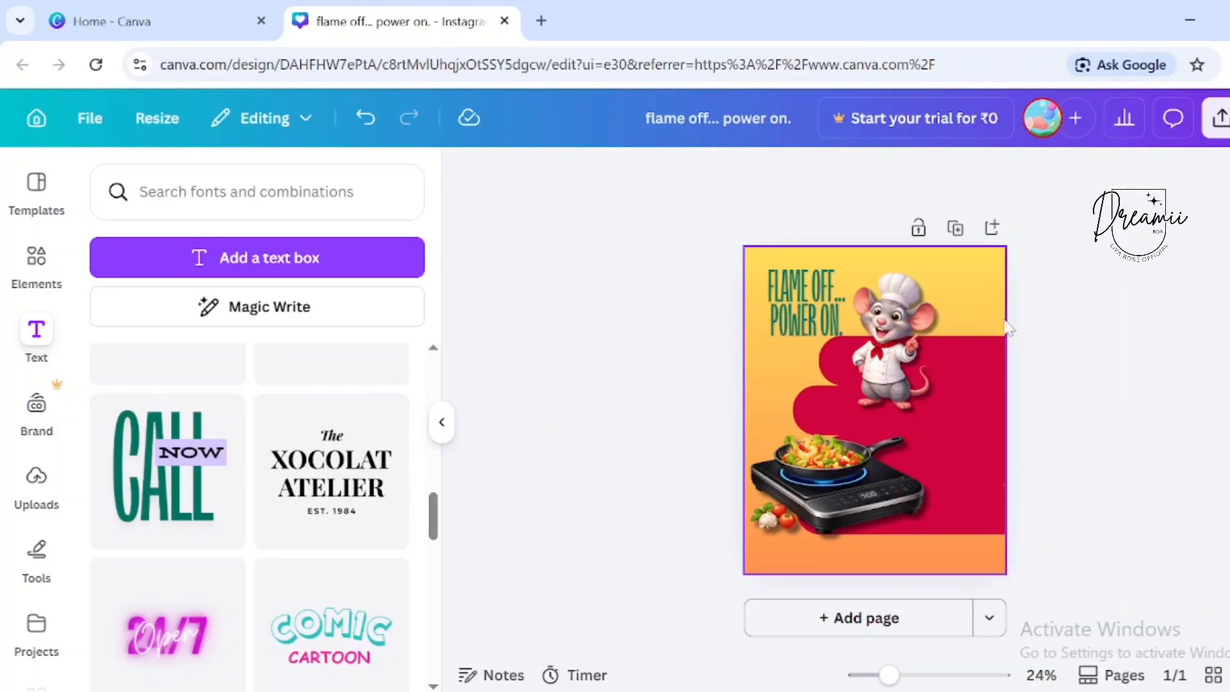
Search the full elements library for "special offer" and clear the search
left_click(36, 259)
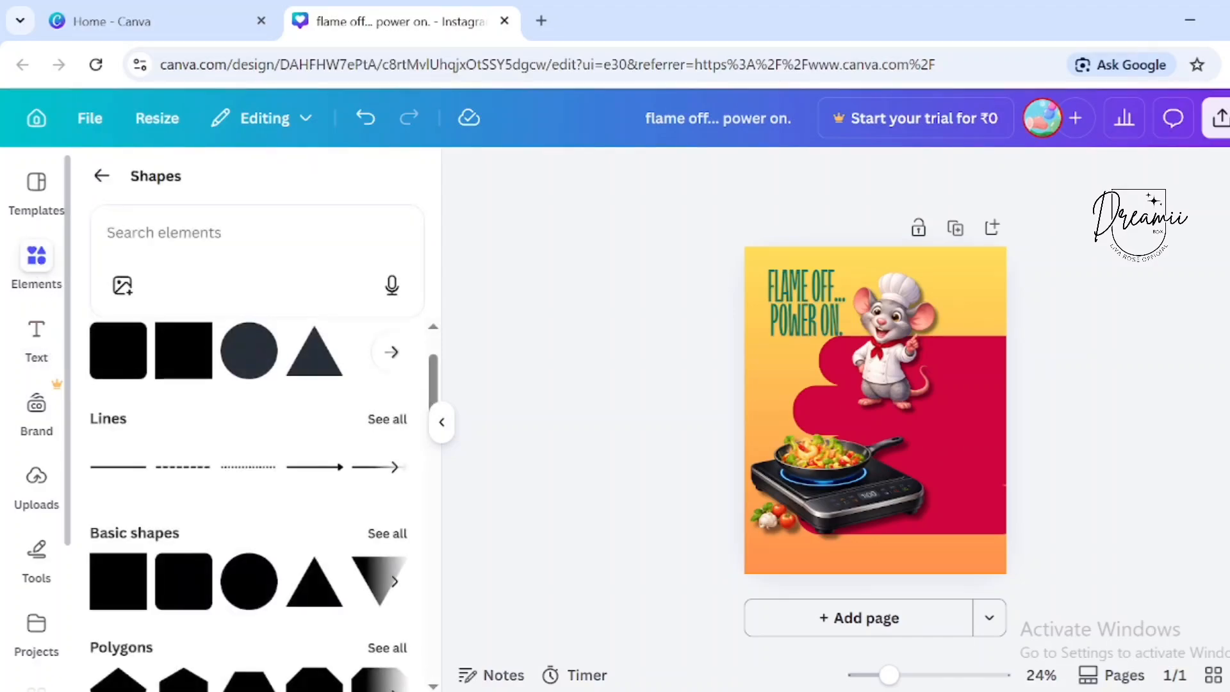
left_click(102, 185)
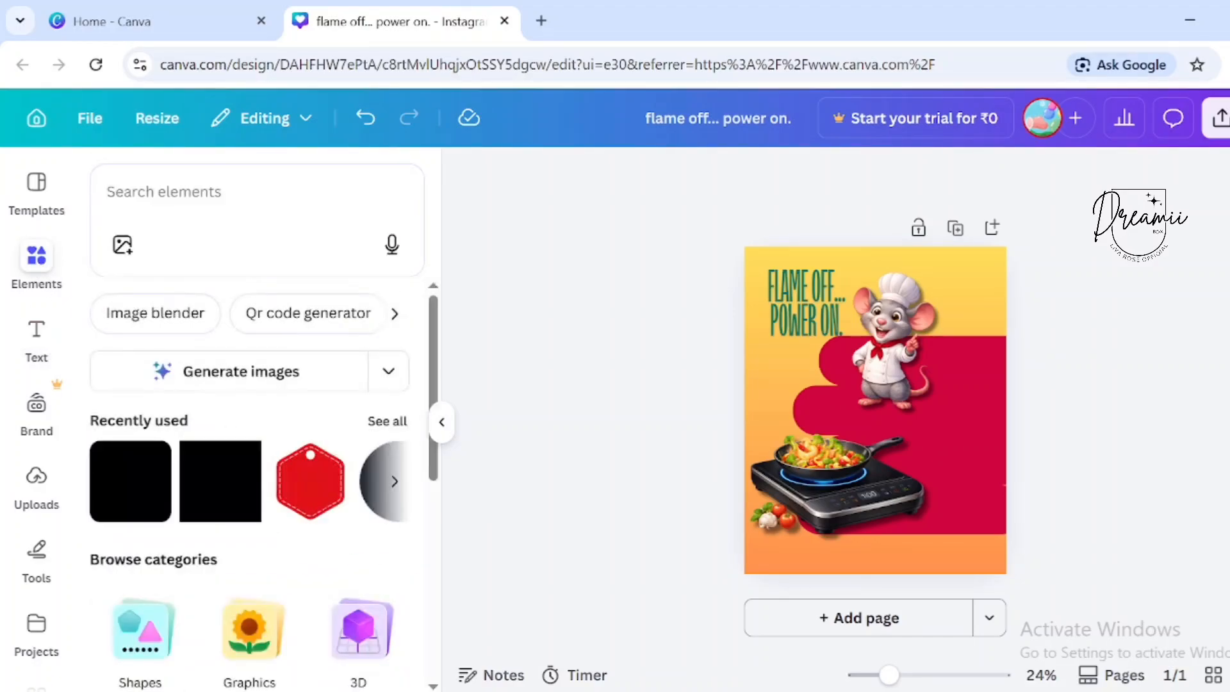
left_click(221, 167)
left_click(171, 355)
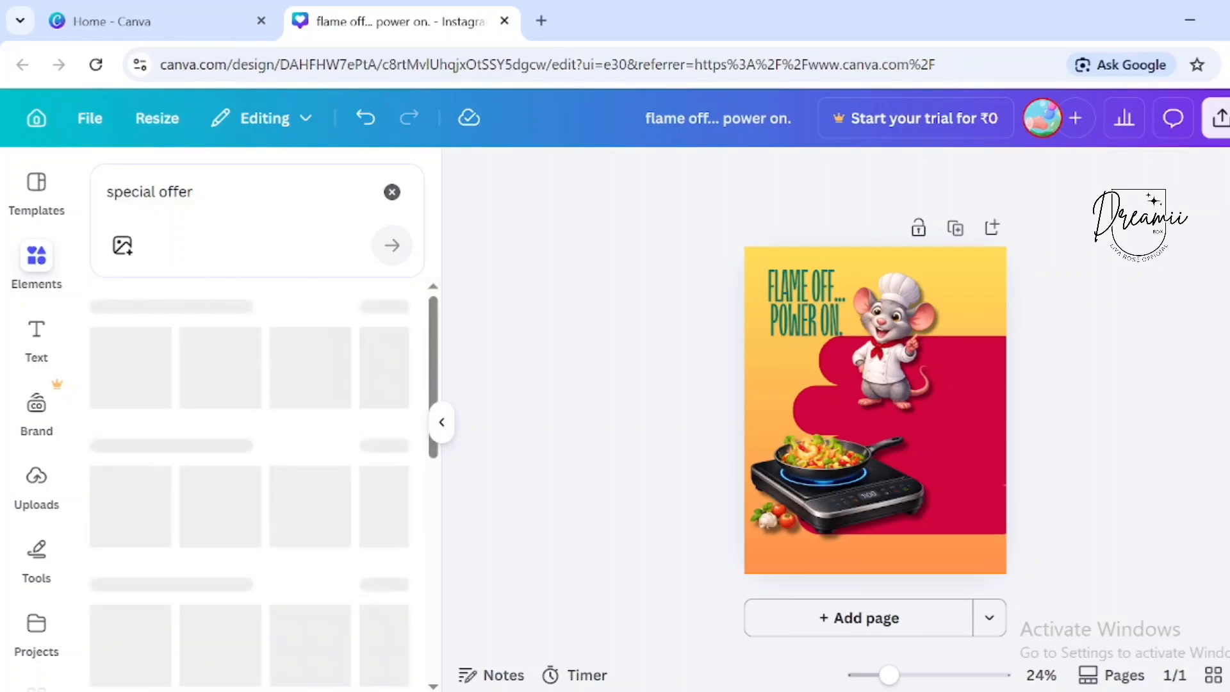
left_click(393, 193)
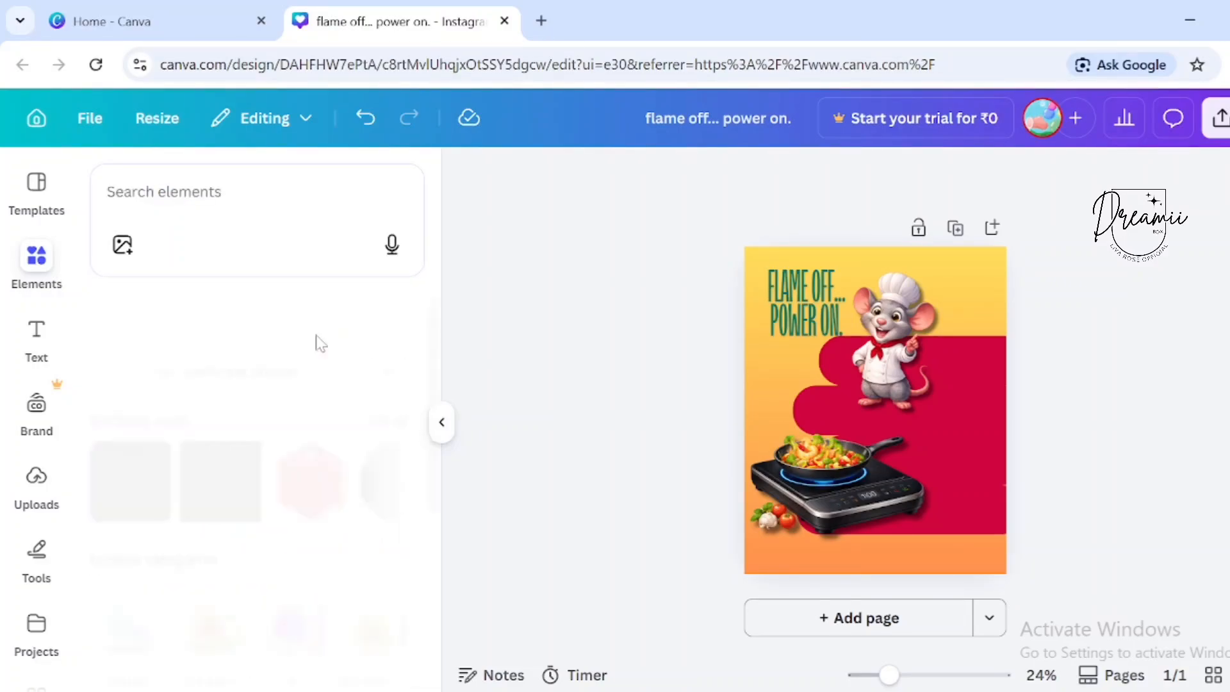
Insert the recently used red hexagonal tag, shrink it and place it right of the chef mouse's head
left_click(318, 516)
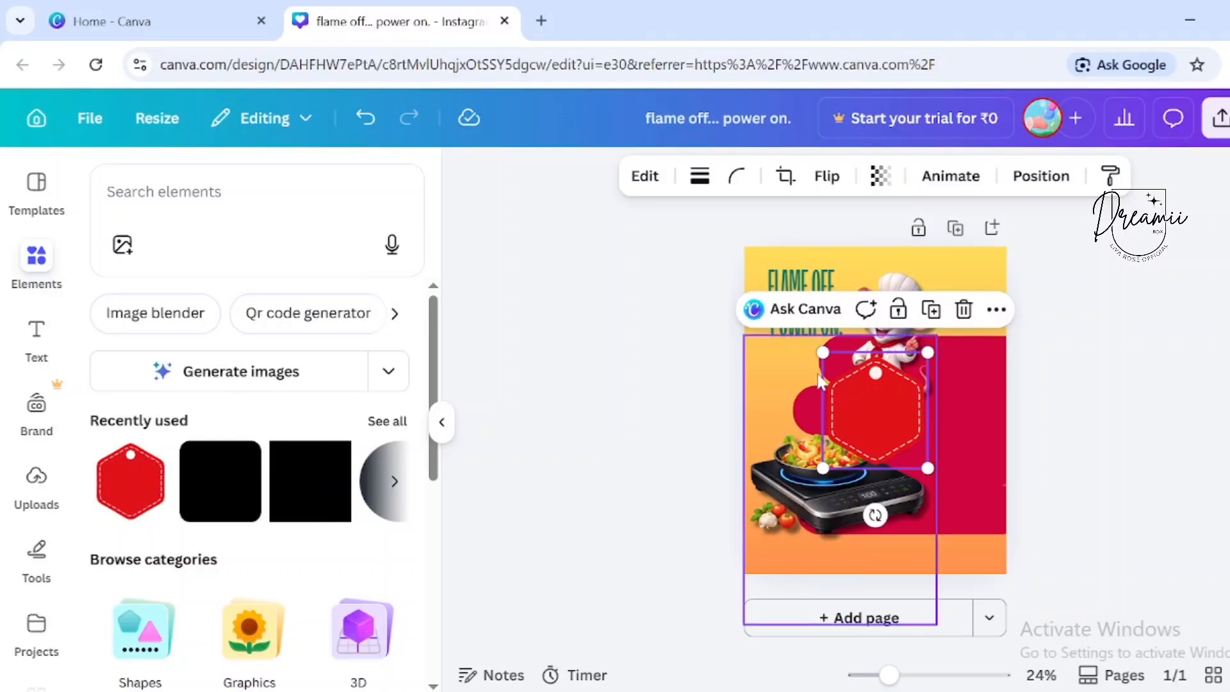
left_click_drag(929, 352, 927, 299)
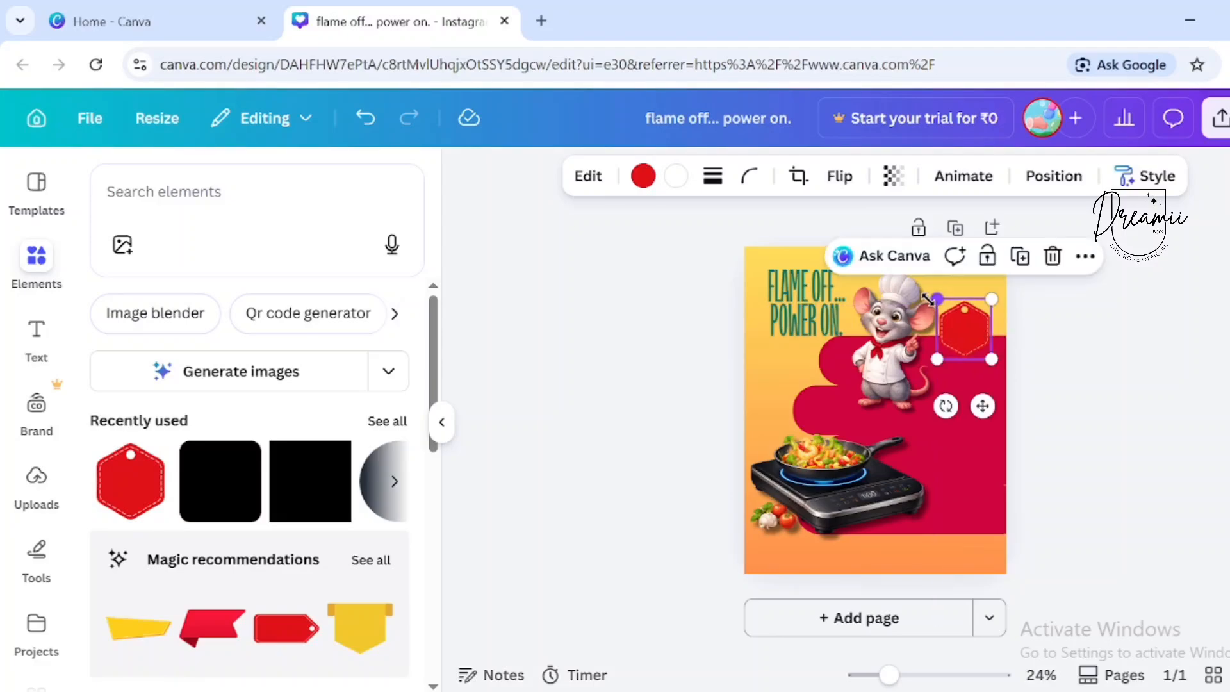
left_click(1070, 351)
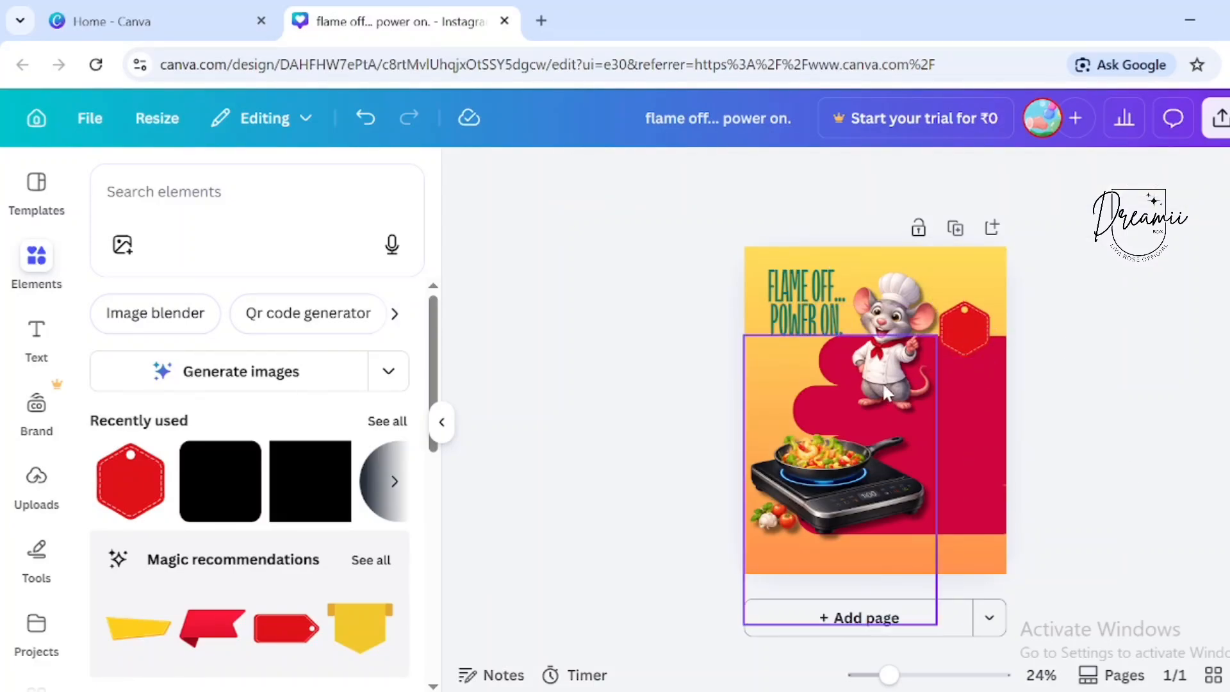
Lower the chef mouse slightly and enlarge the red hexagonal tag to about 245 by 271
left_click(910, 318)
left_click(965, 331)
left_click_drag(990, 303, 996, 297)
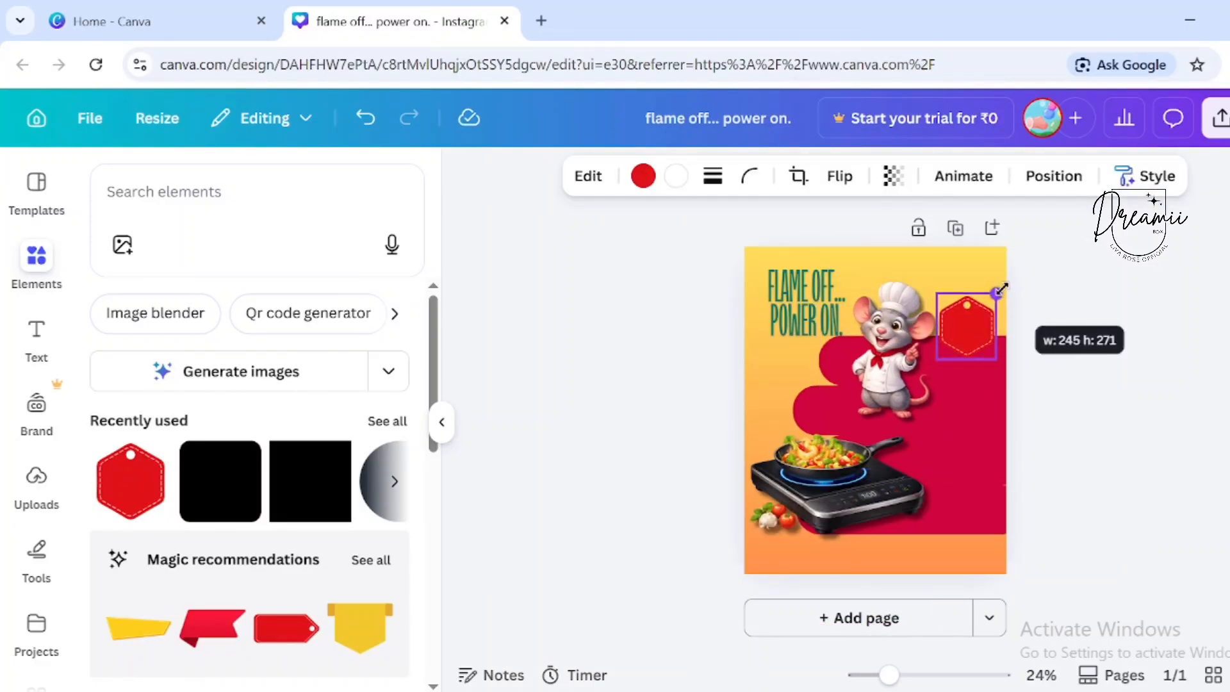
key("Escape")
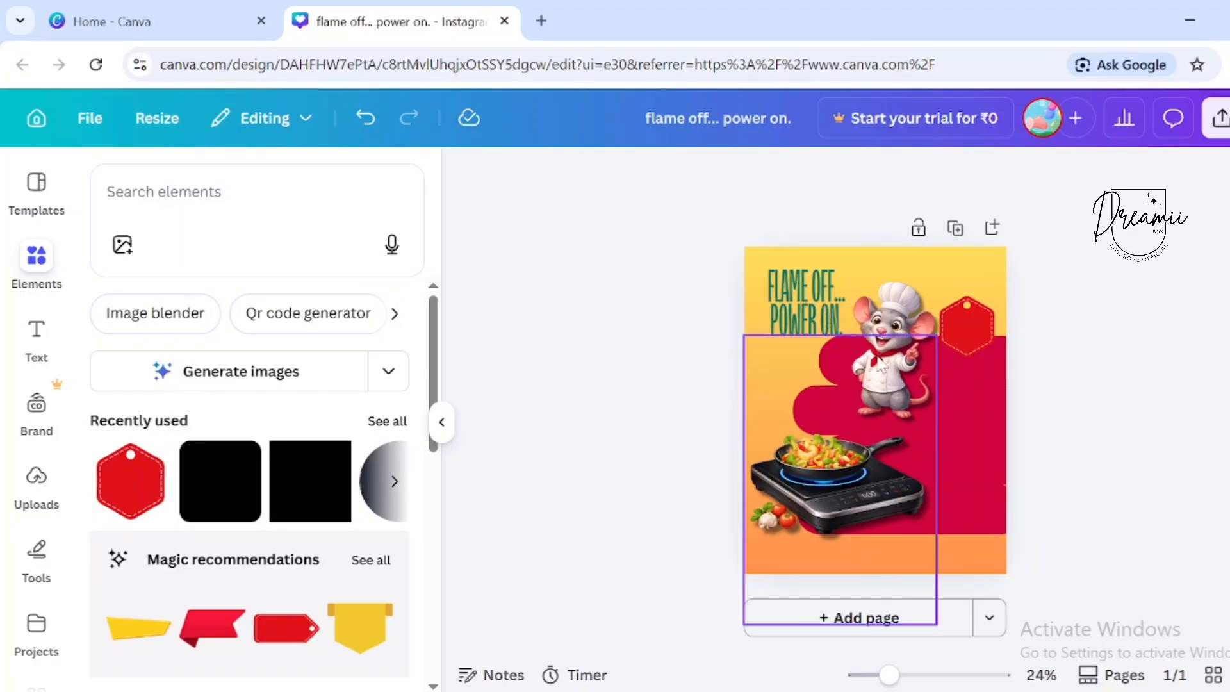
Shift the chef mouse and the headline slightly left, and reposition the red tag a little lower beside the mouse's head
left_click(897, 392)
left_click_drag(897, 392, 867, 352)
left_click(964, 333)
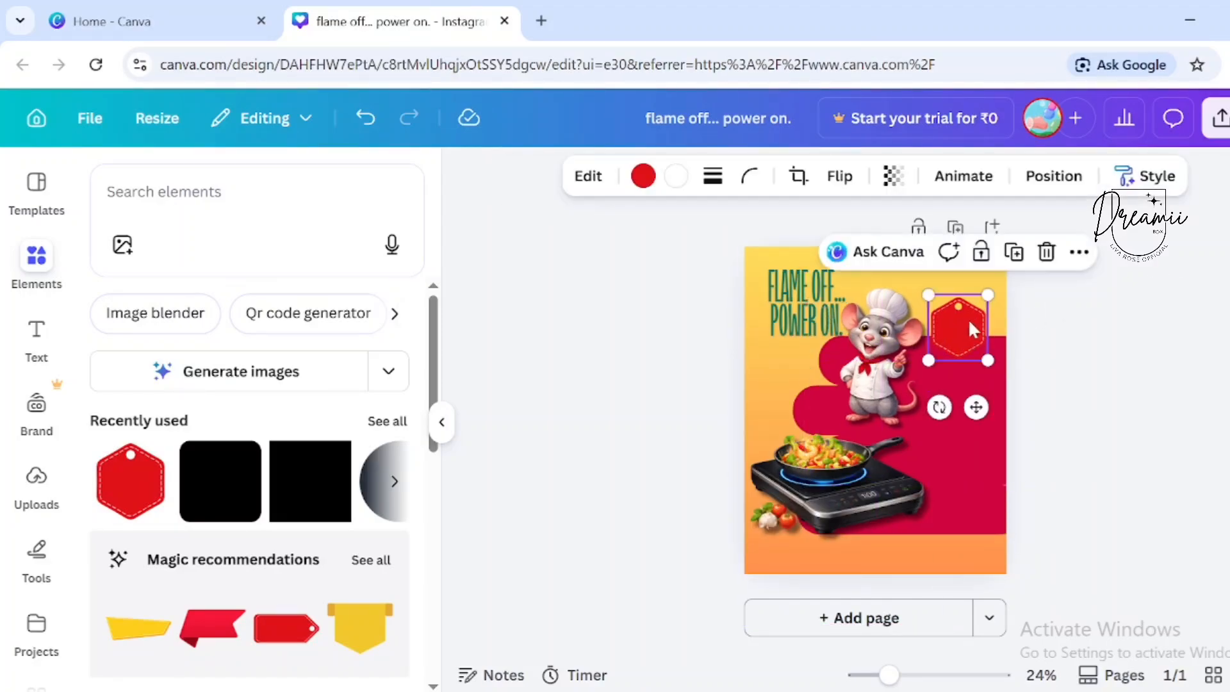
left_click(804, 301)
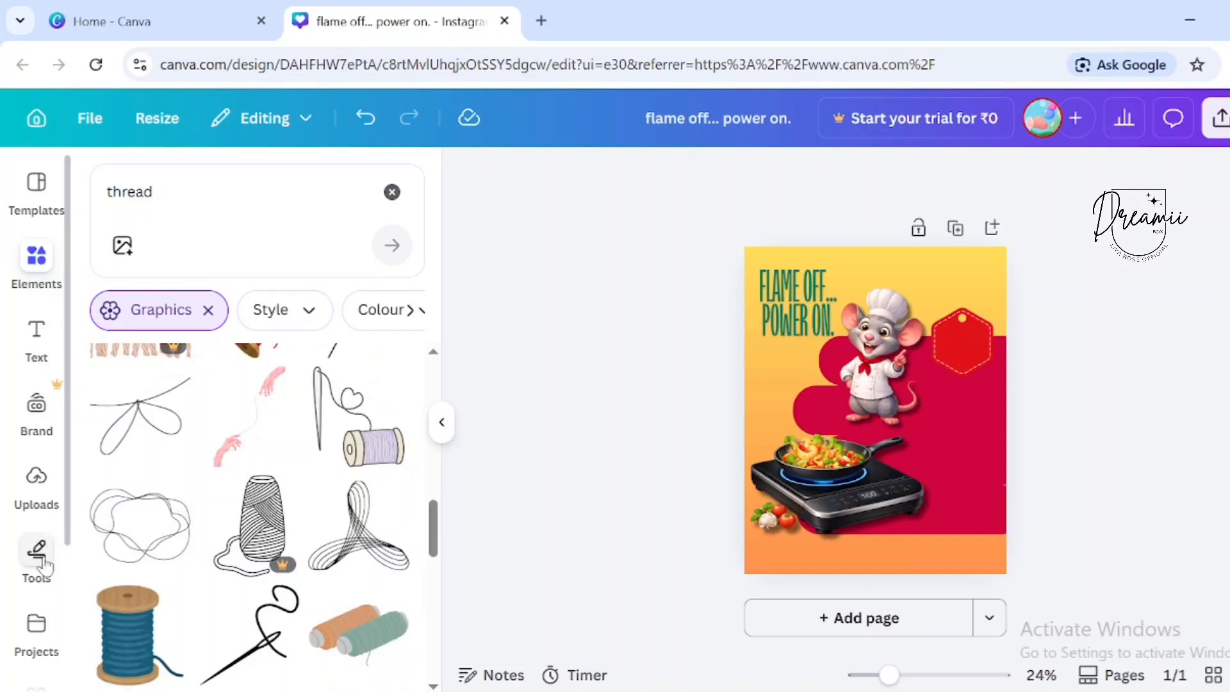
Add a curved line from the drawing tools to the design, keeping its white stroke
left_click(37, 546)
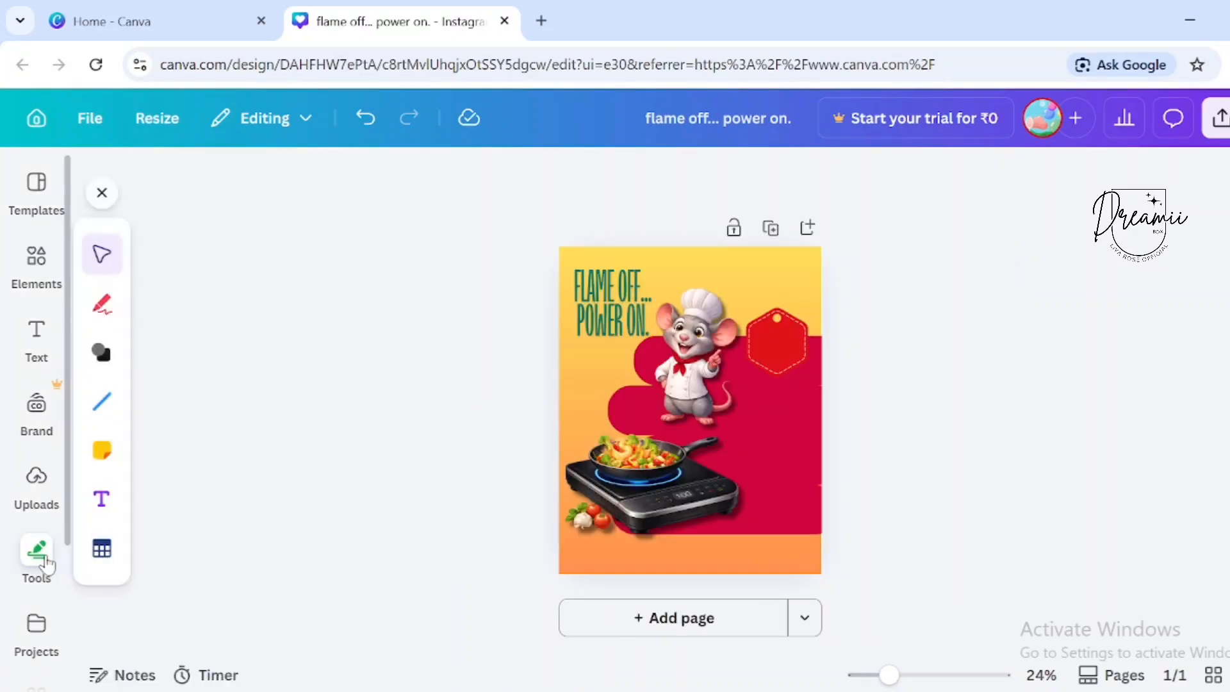
left_click(110, 410)
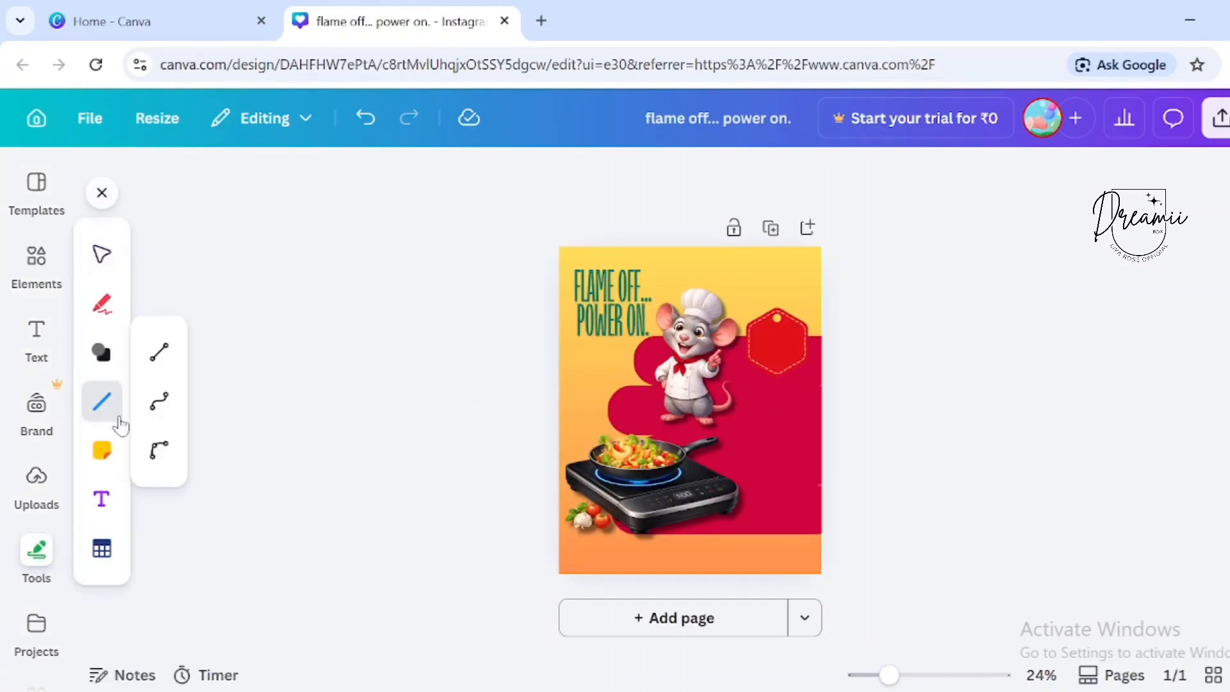
left_click(159, 452)
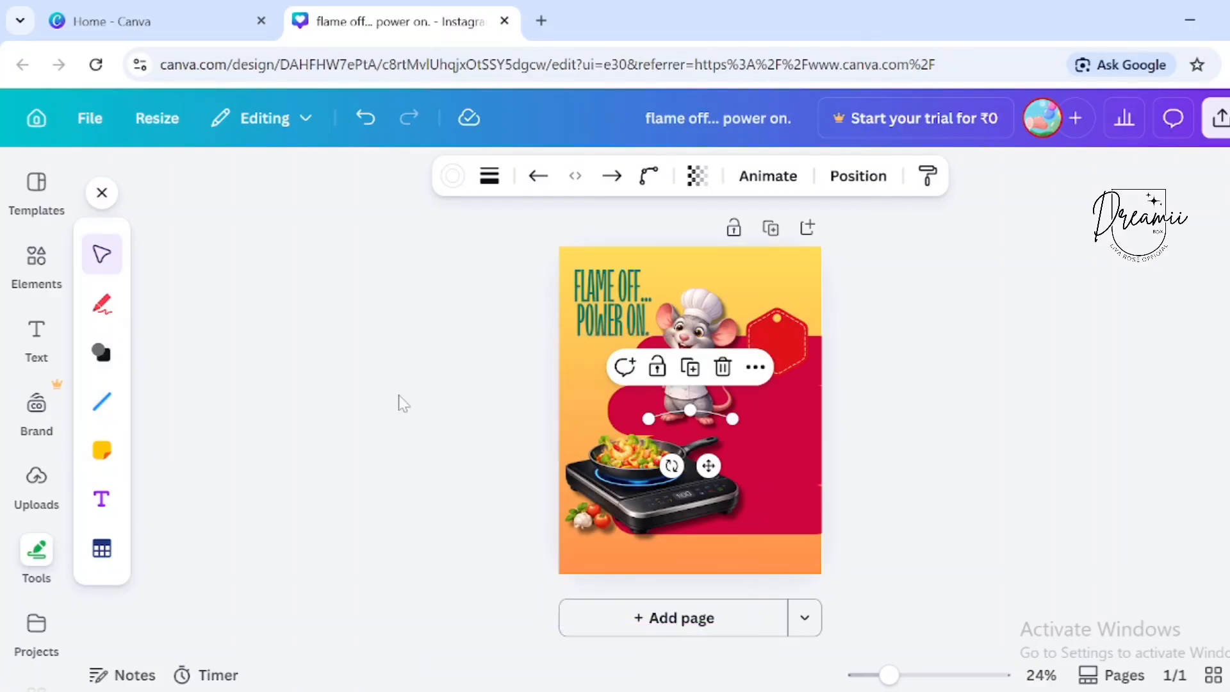
left_click(456, 179)
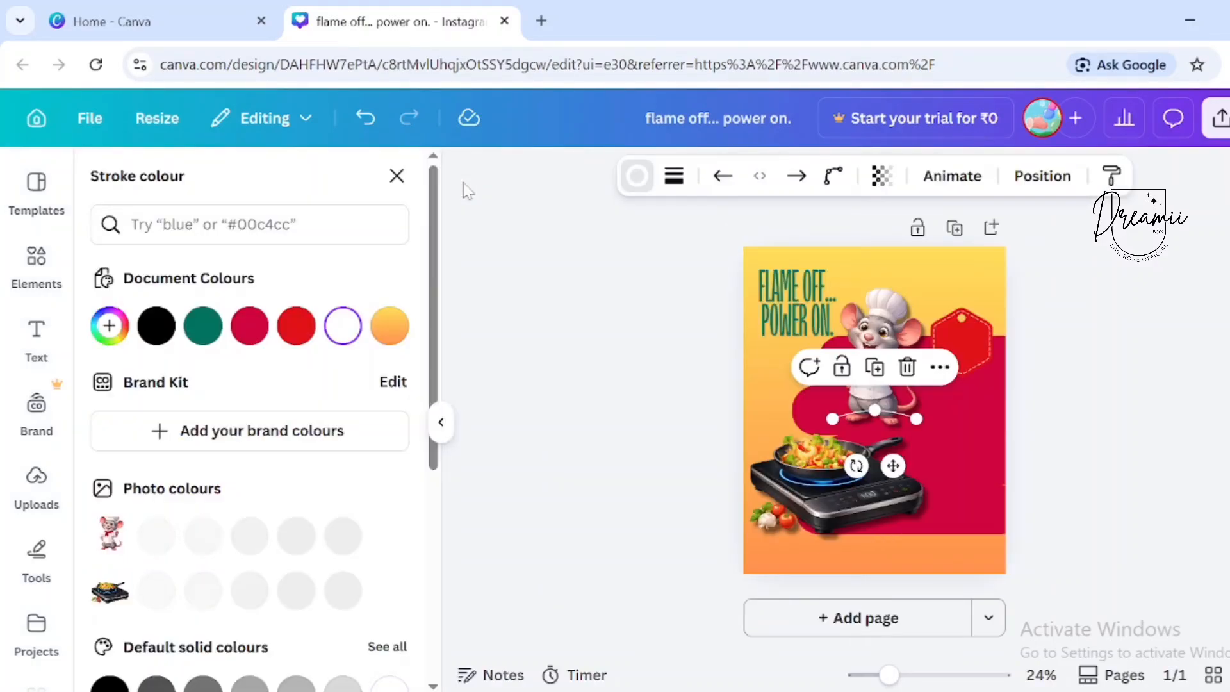
key("Escape")
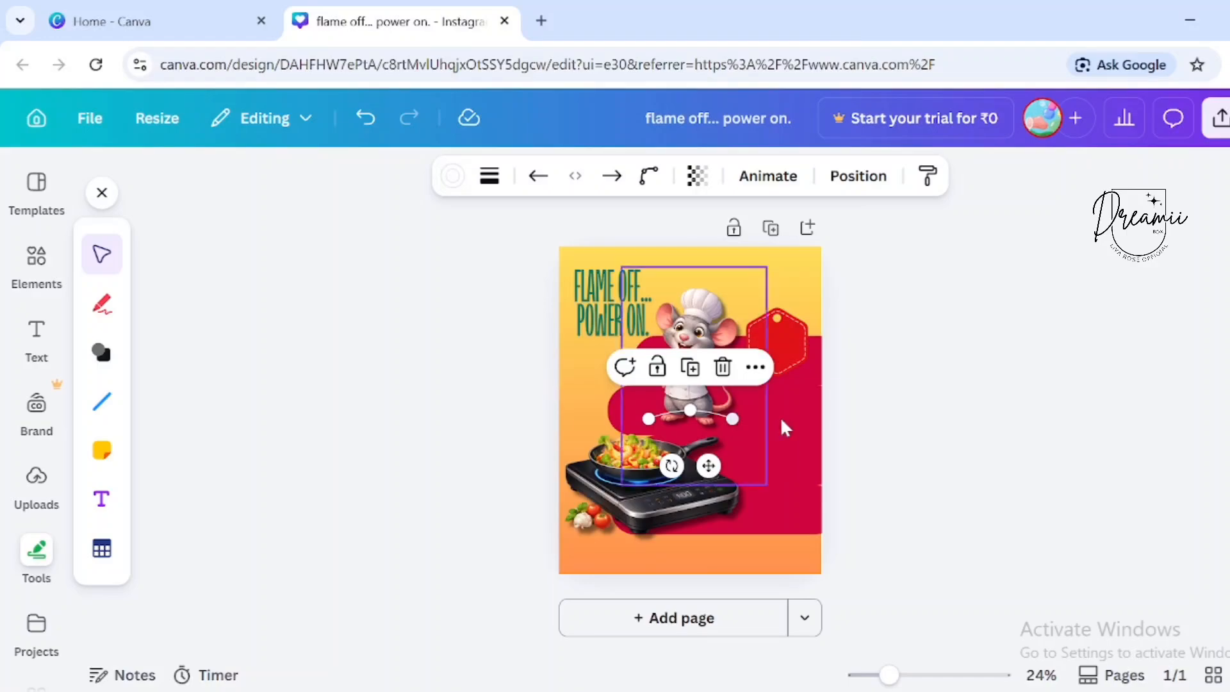
key("alt")
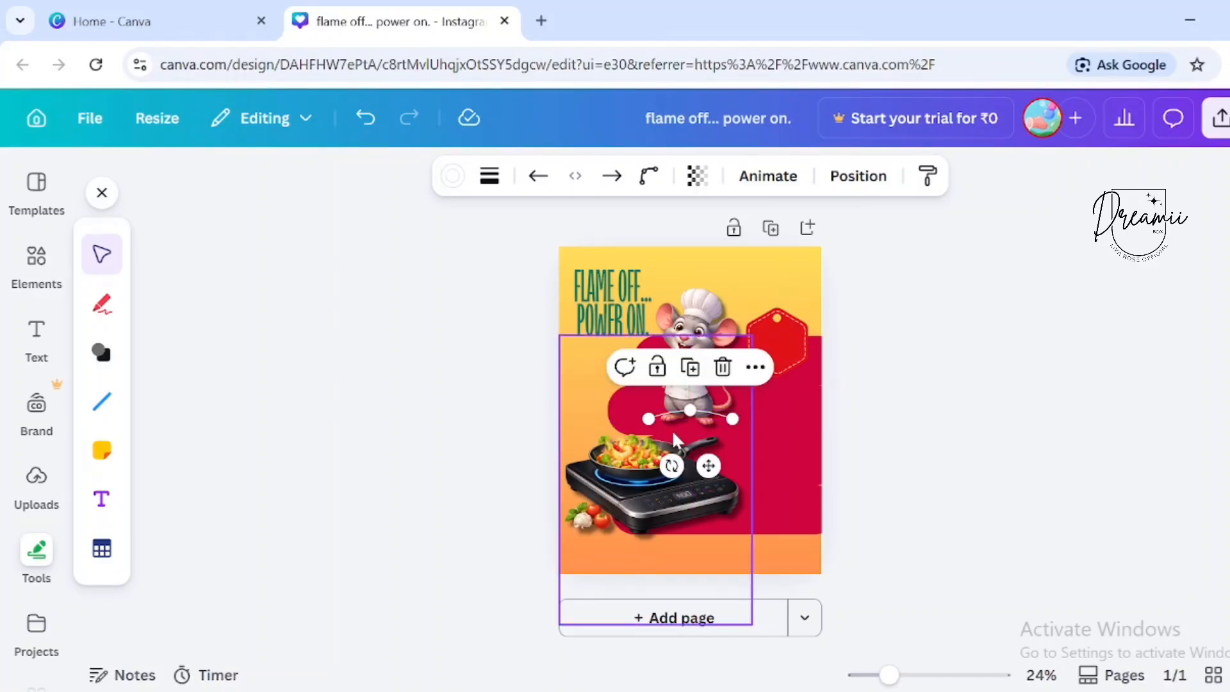
key("ctrl+plus")
key("ctrl+plus")
key("ctrl+plus")
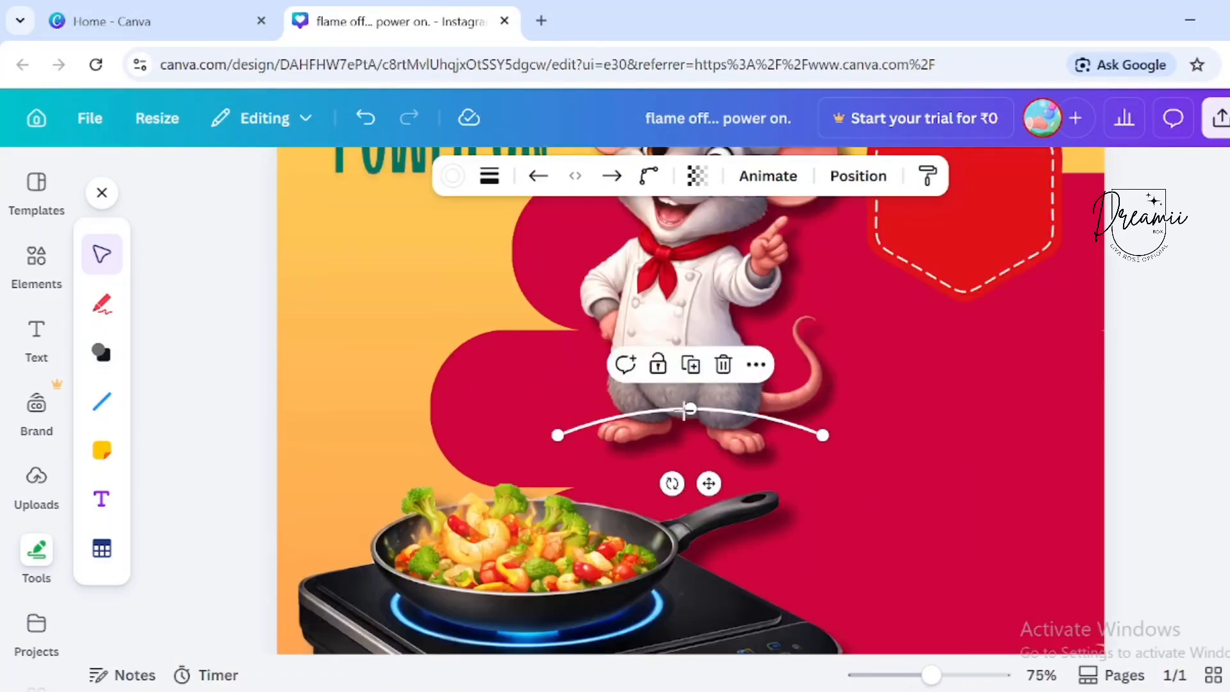
left_click(188, 246)
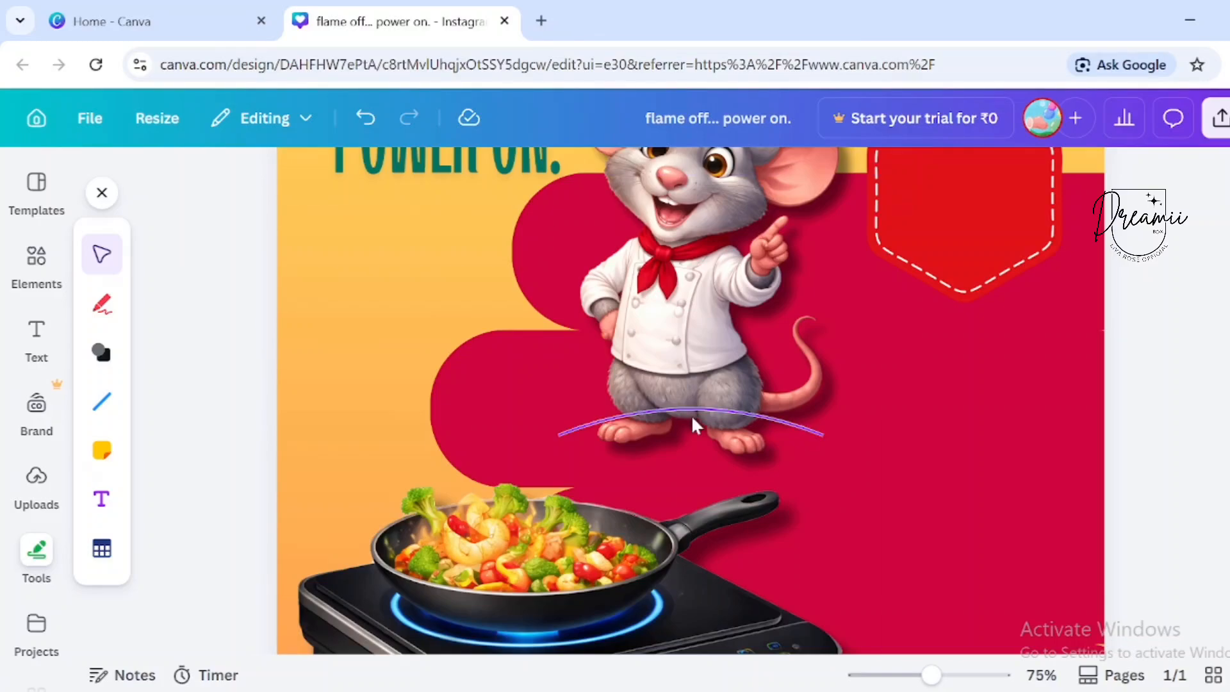
Move the white arc above the red tag, stand it upright bowing left, and anchor its lower end in the tag's hole
left_click_drag(692, 410, 957, 177)
scroll(959, 206, "up", 5)
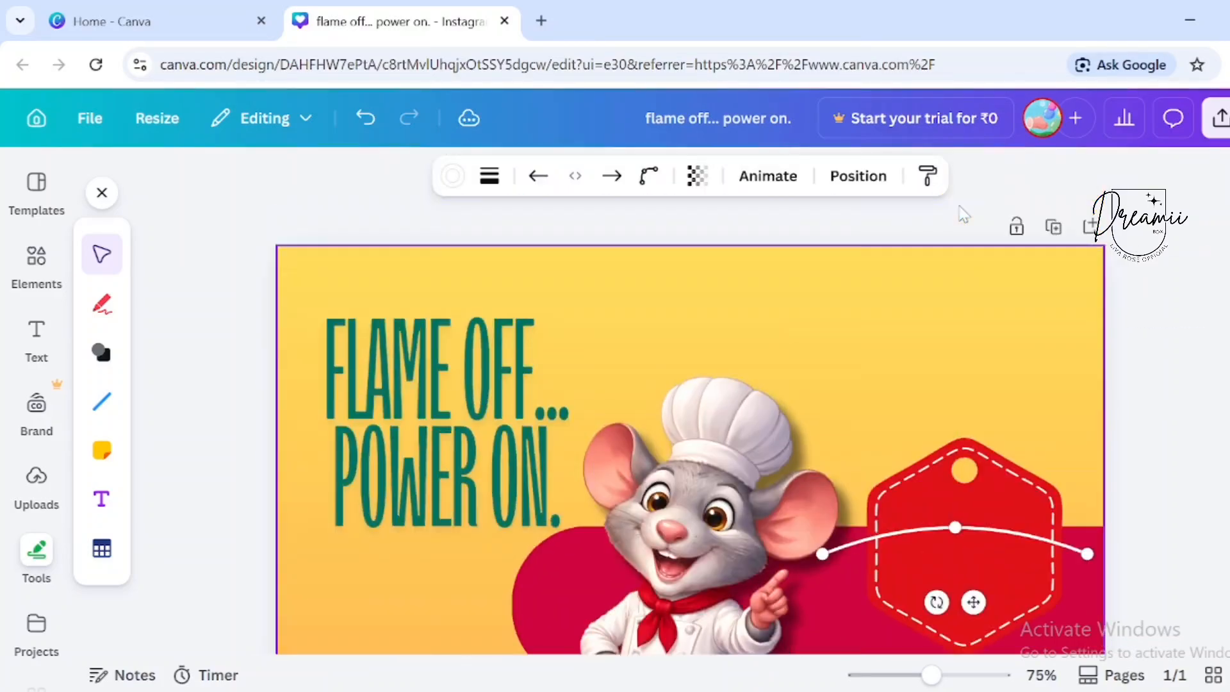
left_click_drag(970, 523, 971, 336)
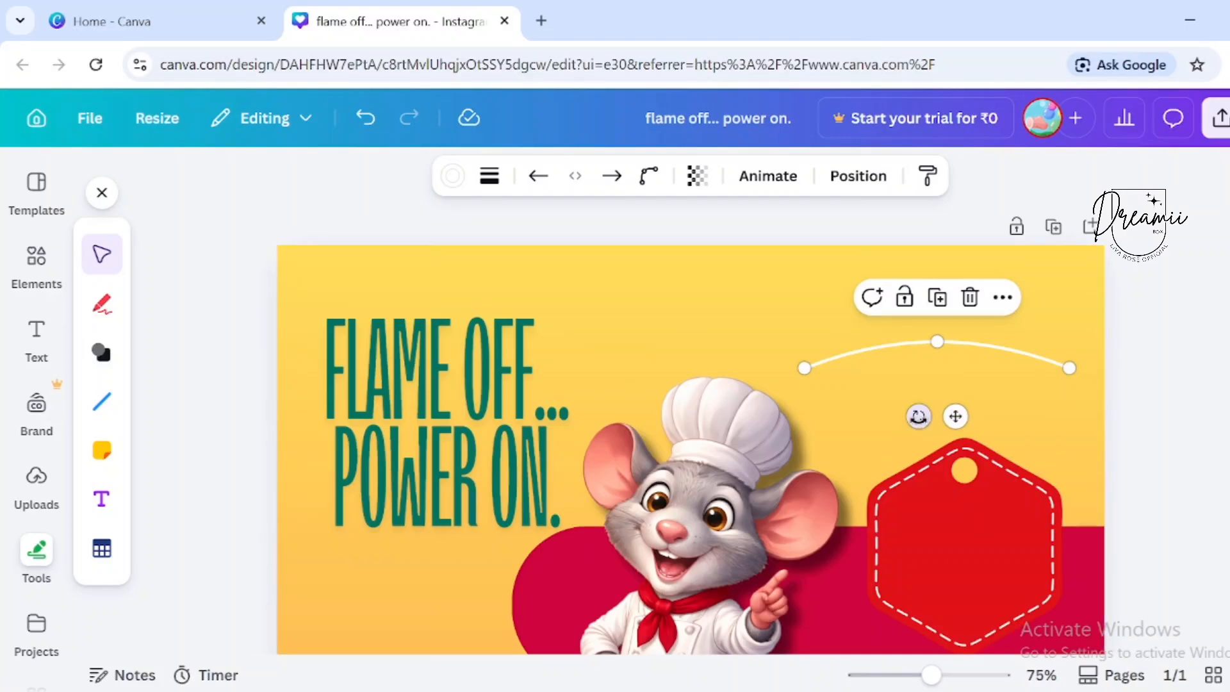
left_click_drag(919, 416, 1172, 474)
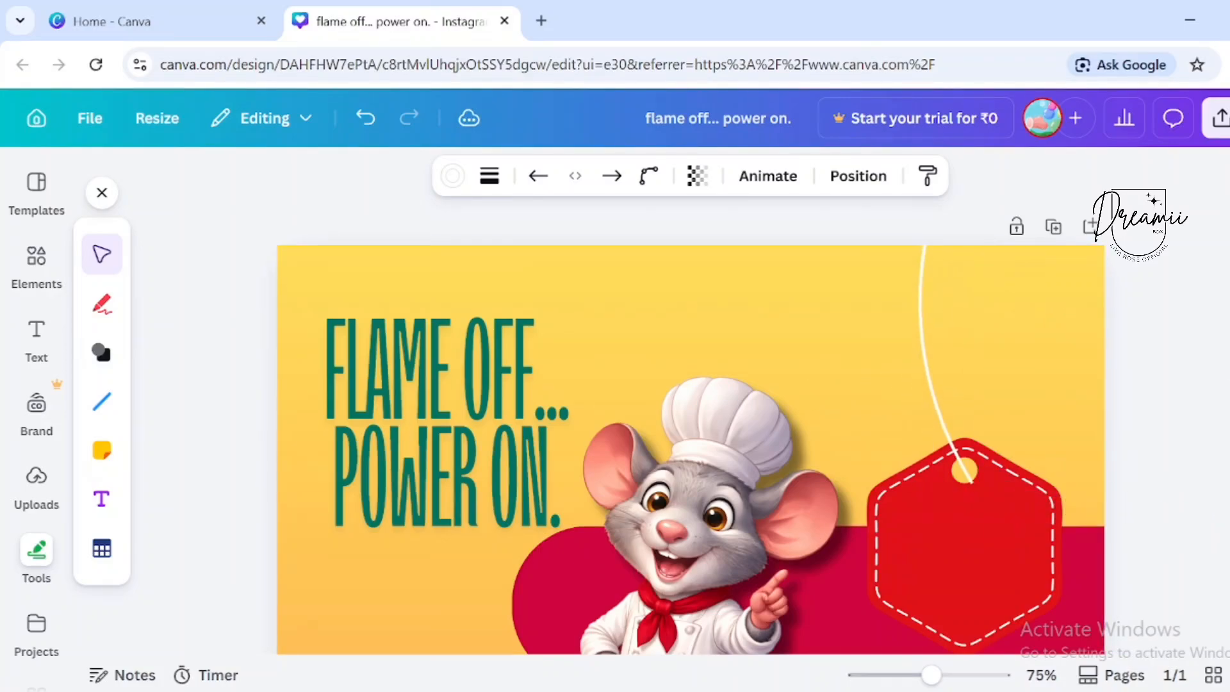
left_click_drag(929, 221, 969, 307)
left_click_drag(945, 393, 922, 389)
left_click_drag(965, 474, 965, 475)
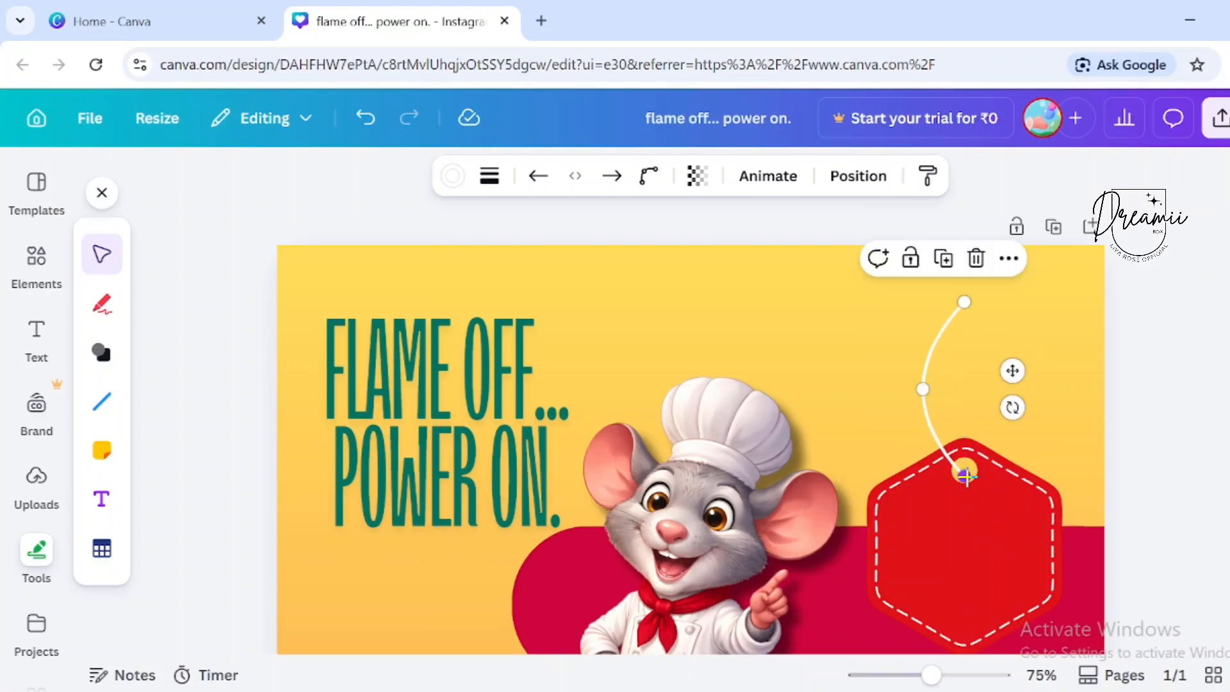
Duplicate the white arc, bend the copy to the right and join both ends to form a closed string loop
left_click_drag(925, 385, 1026, 369)
left_click(943, 258)
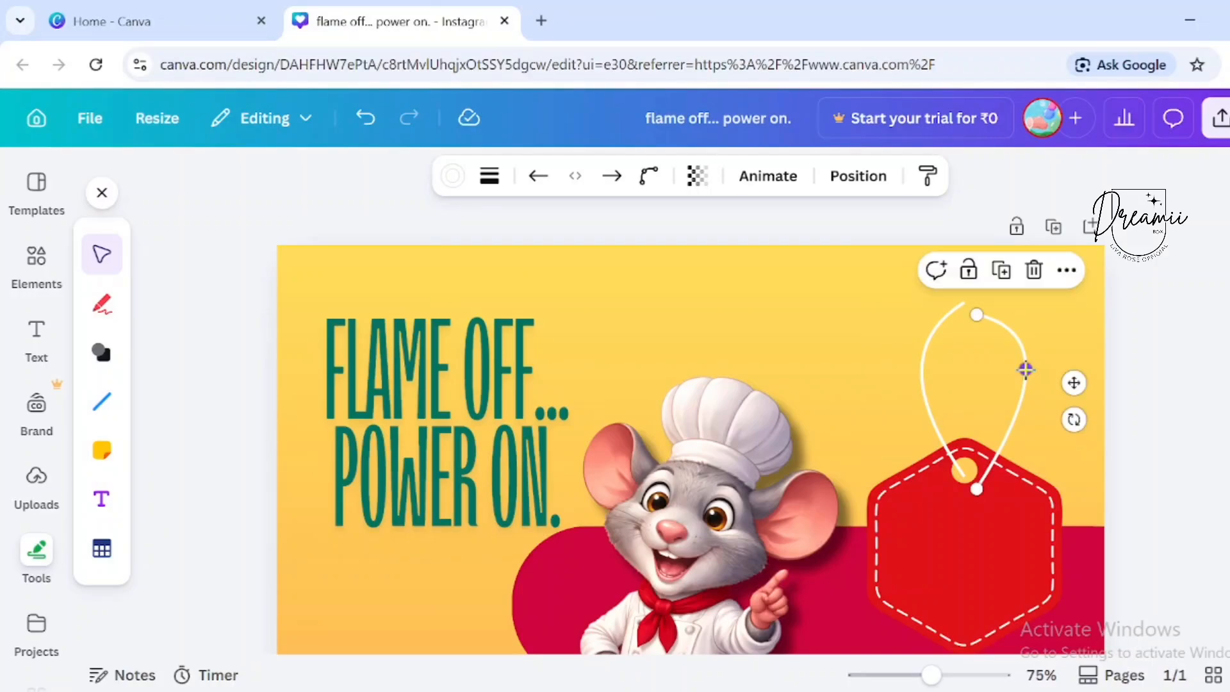
left_click_drag(1022, 422, 1017, 407)
left_click_drag(977, 315, 962, 311)
left_click(961, 303)
left_click_drag(922, 374, 923, 362)
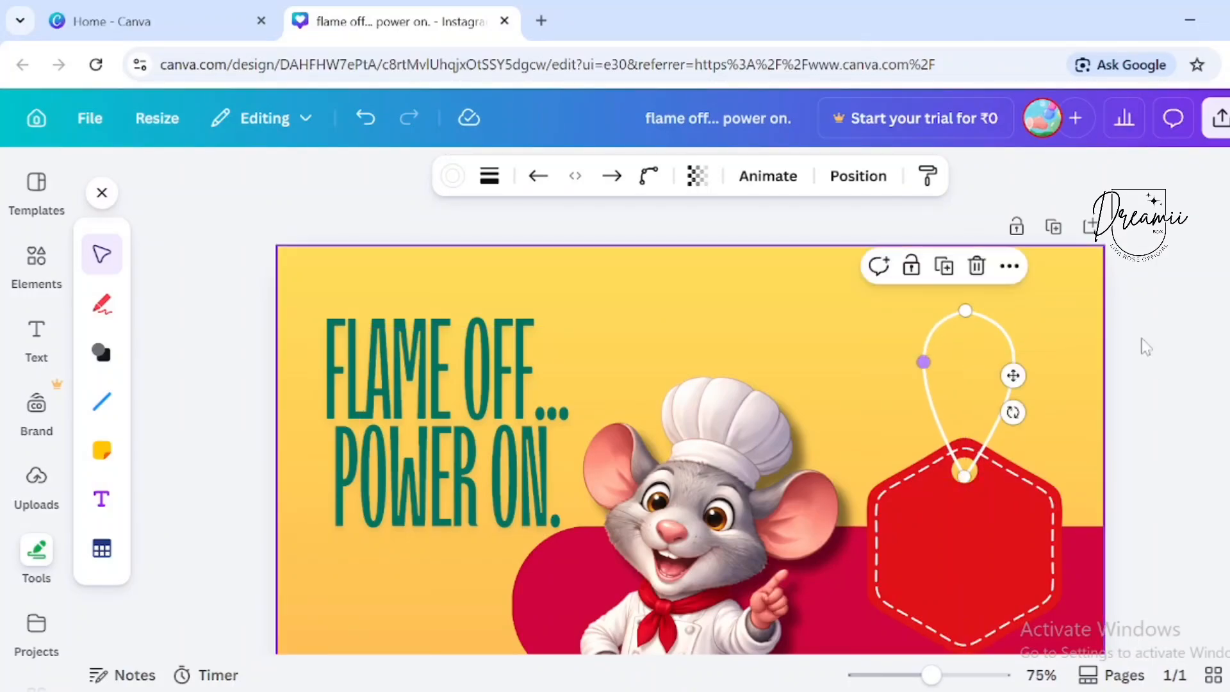
Move the right-hand string's layer beneath the red tag so the string passes behind it
left_click(1009, 343)
left_click(858, 176)
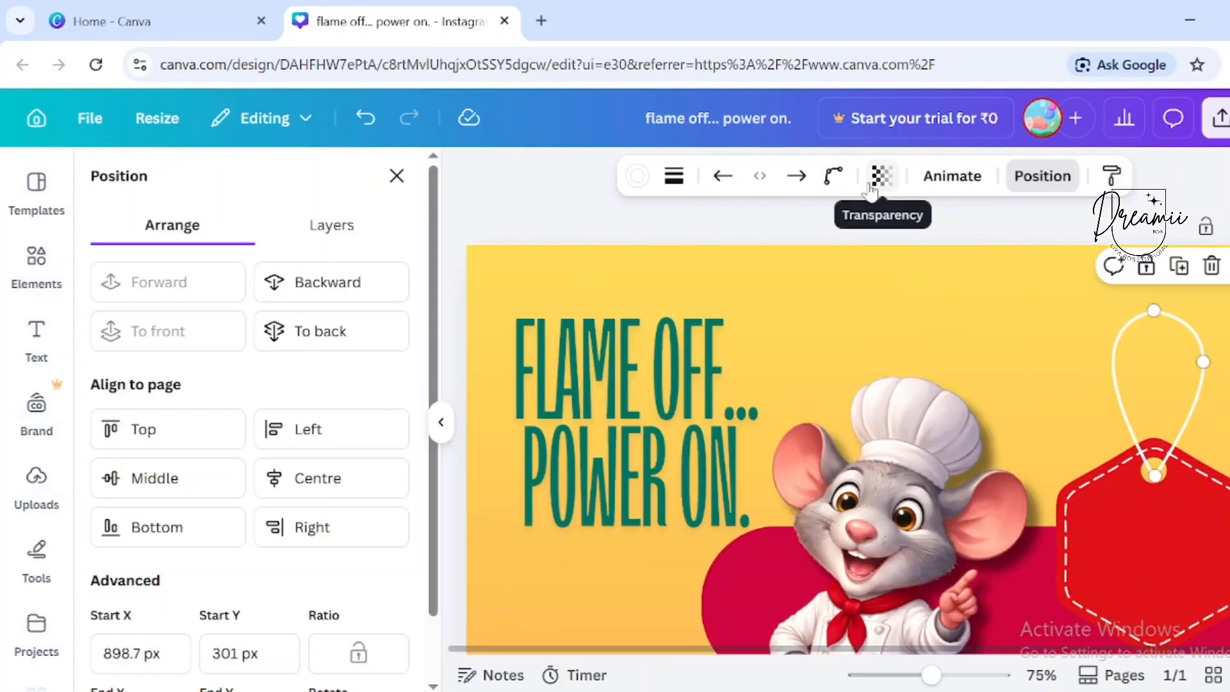
left_click(320, 227)
left_click_drag(272, 354, 282, 546)
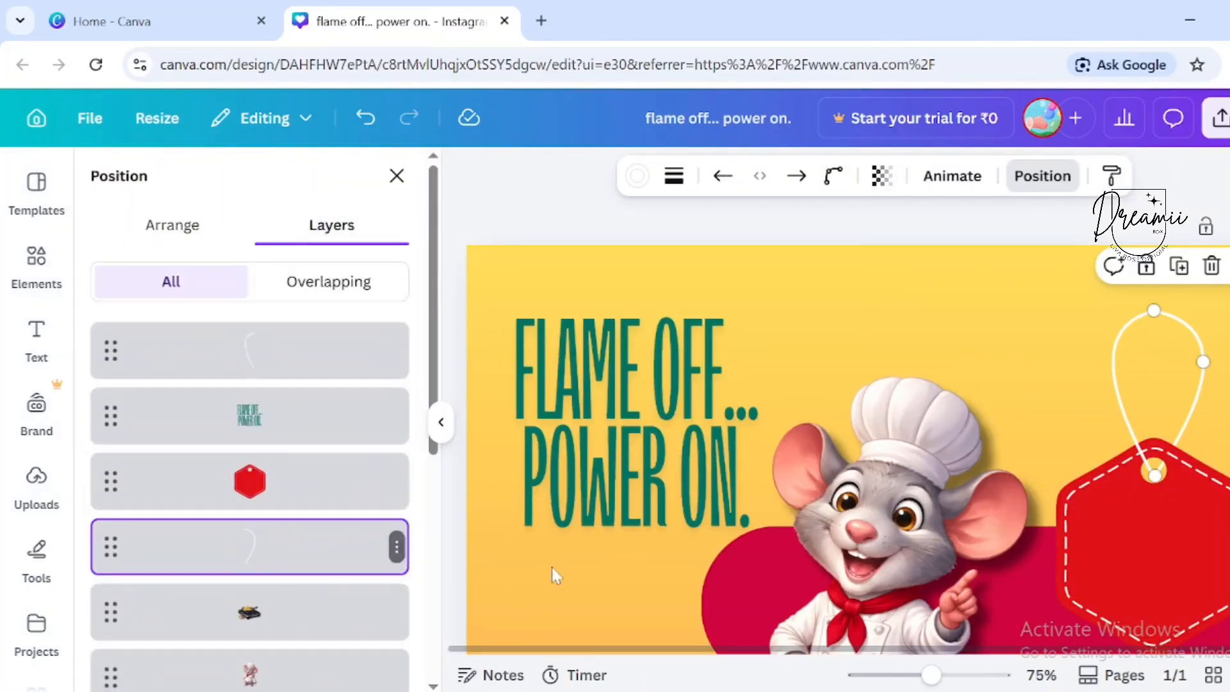
left_click(1036, 238)
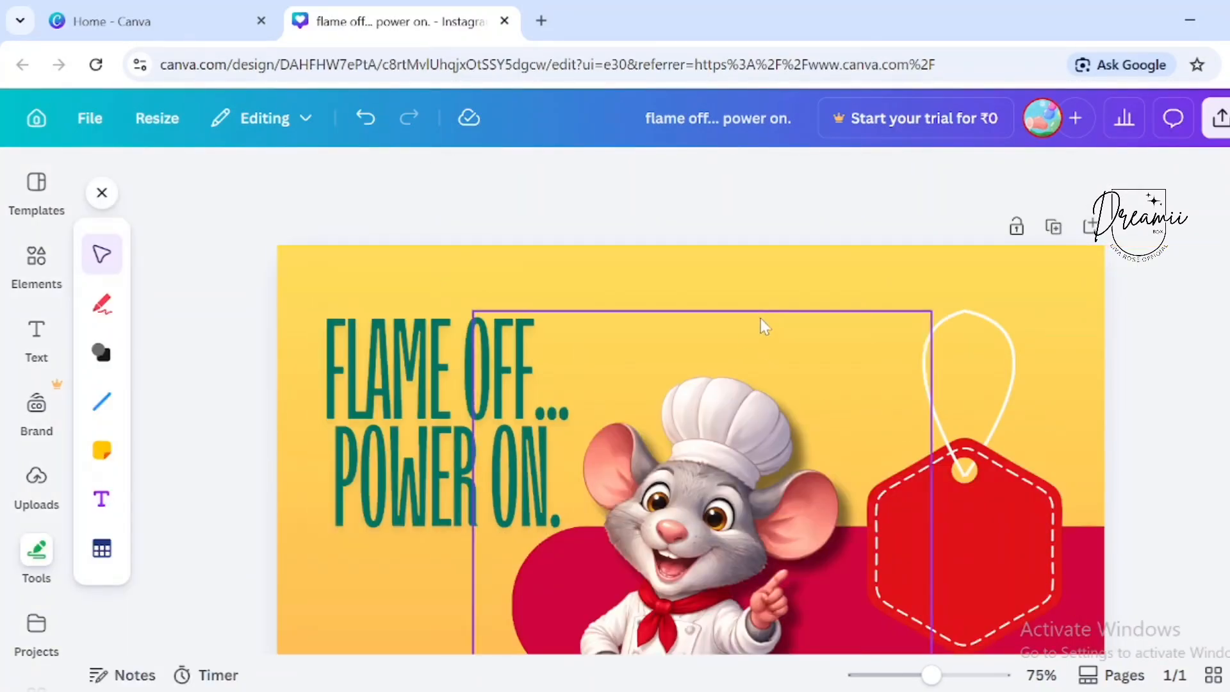
Select both white string curves together and shrink the loop's height and width, keeping it centred on the tag's hole
scroll(974, 346, "down", 3)
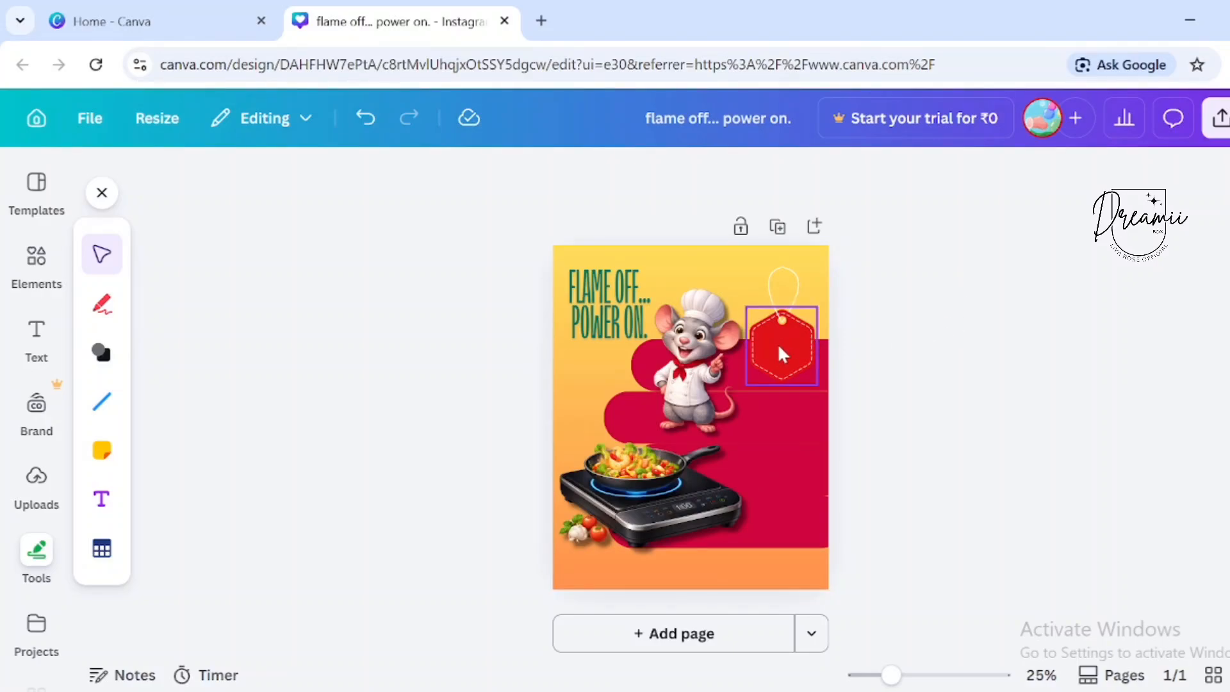
scroll(778, 343, "up", 4)
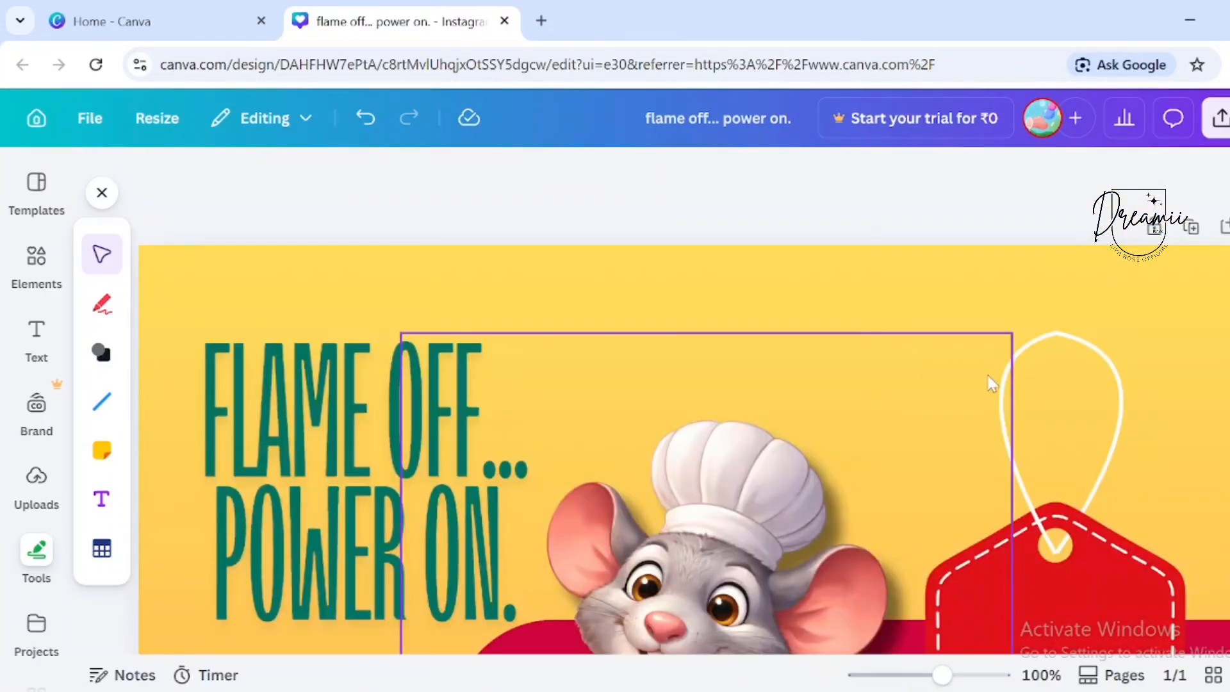
left_click(1047, 351)
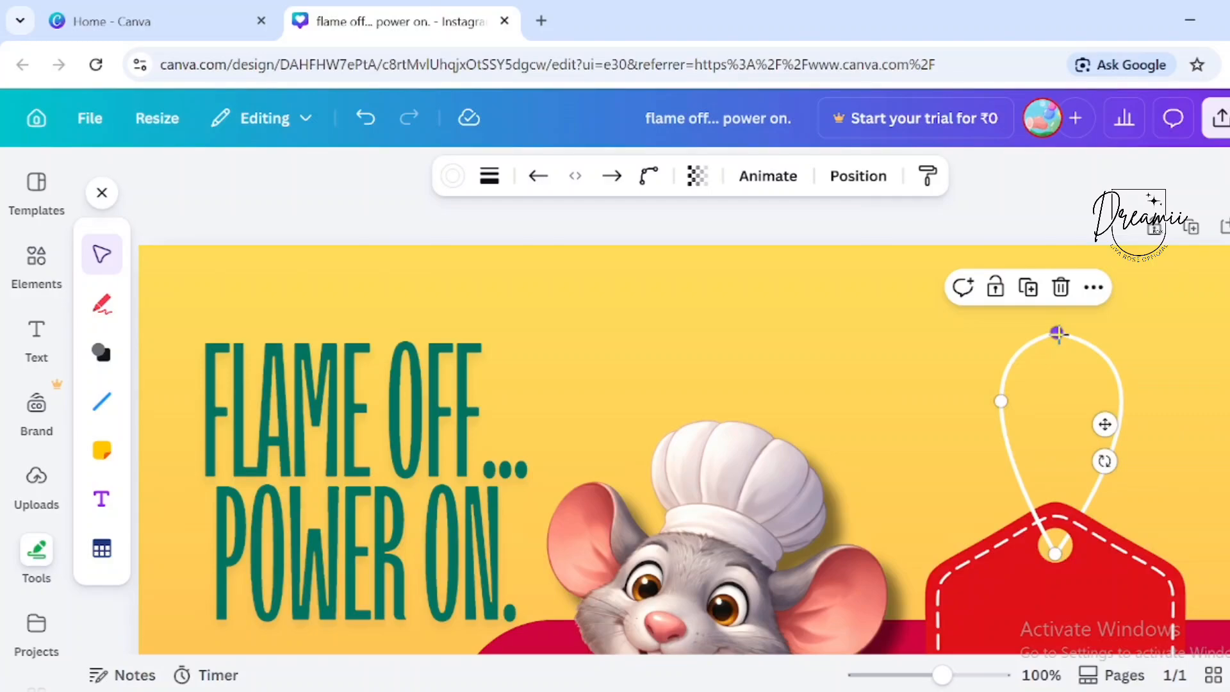
left_click(1084, 353, "shift")
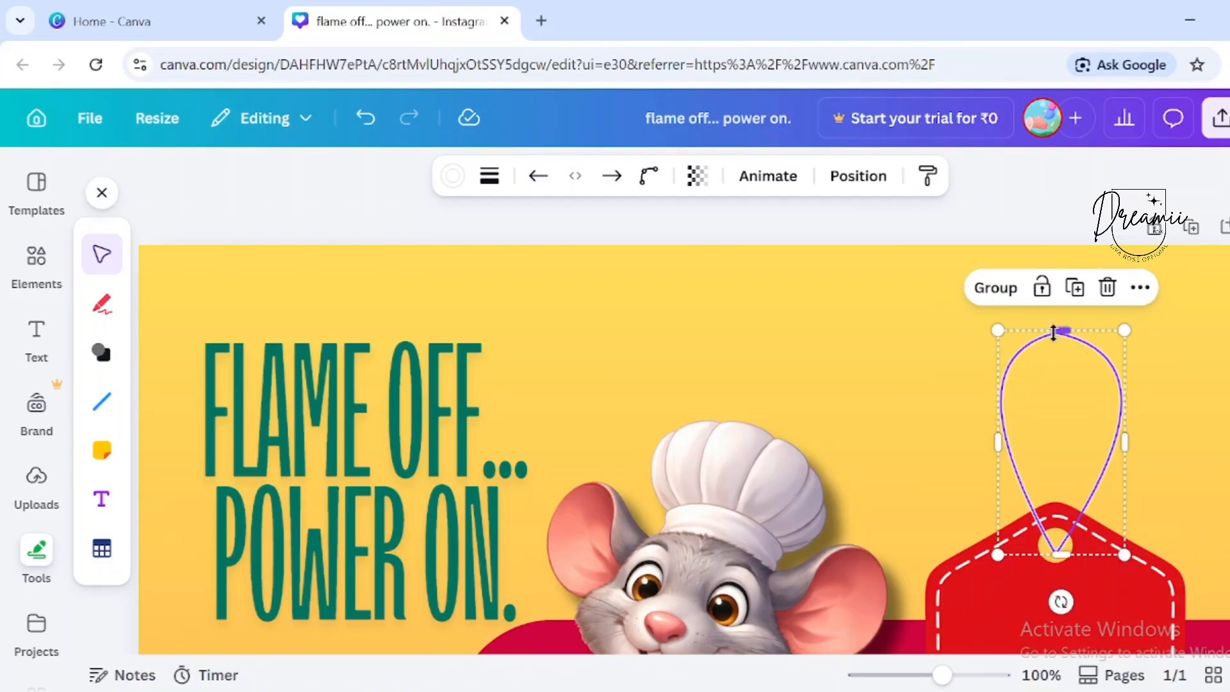
left_click_drag(1061, 356, 1064, 393)
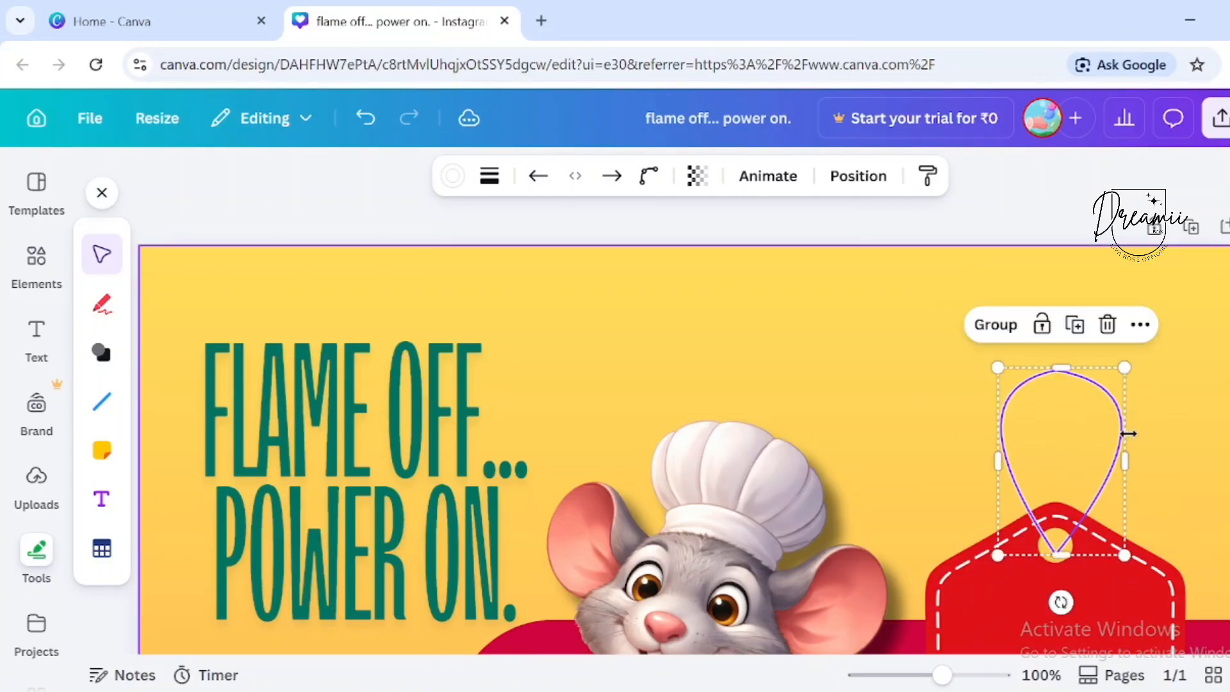
left_click_drag(1126, 460, 1111, 469)
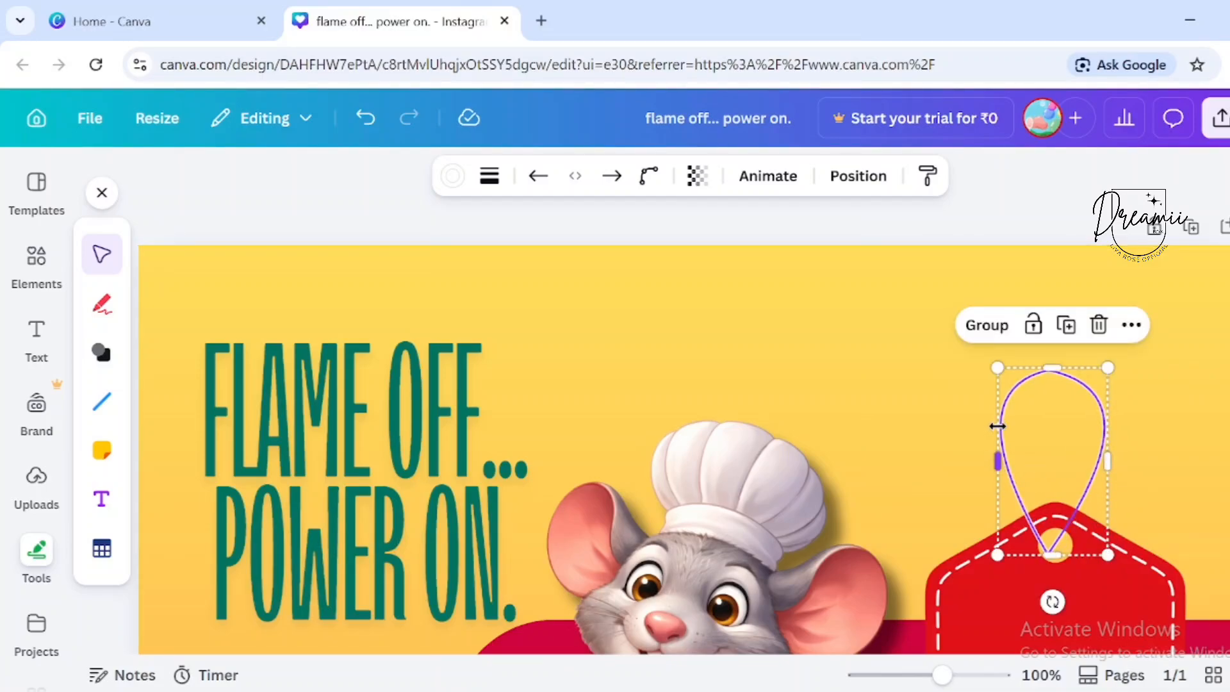
left_click_drag(997, 367, 1008, 385)
left_click(1195, 434)
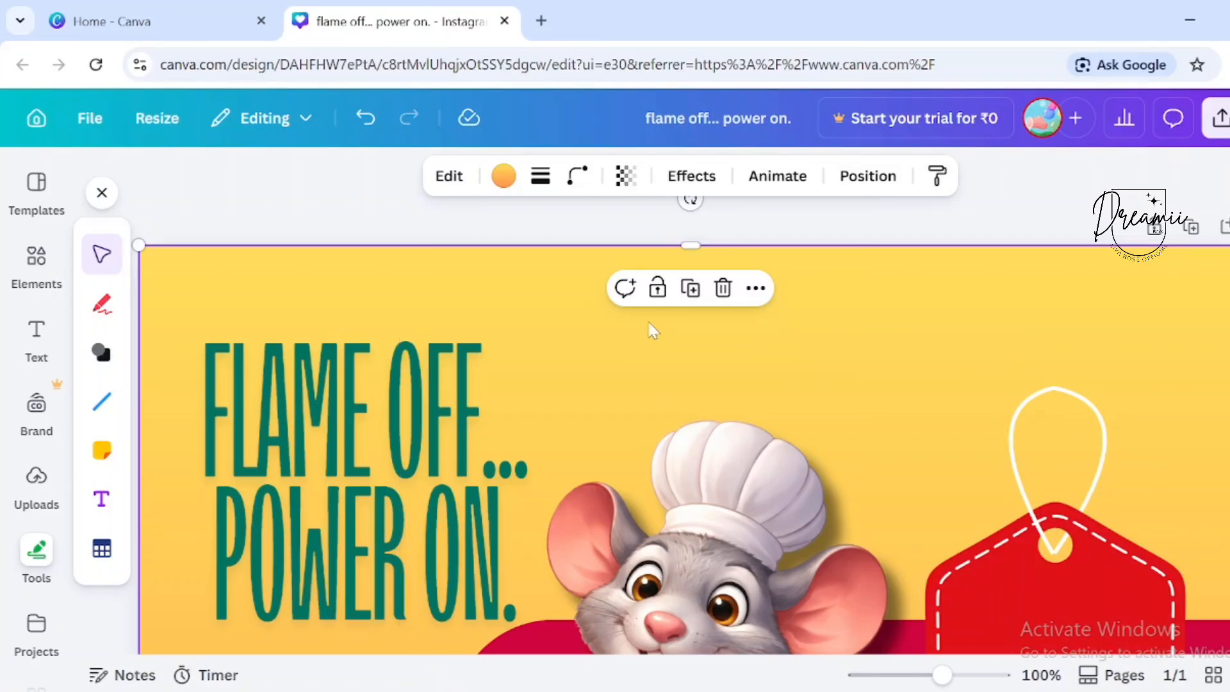
Insert the "We're Hiring!" font combination and replace its word "Hiring!" with "STARTING"
scroll(652, 330, "down", 5)
left_click(1085, 486)
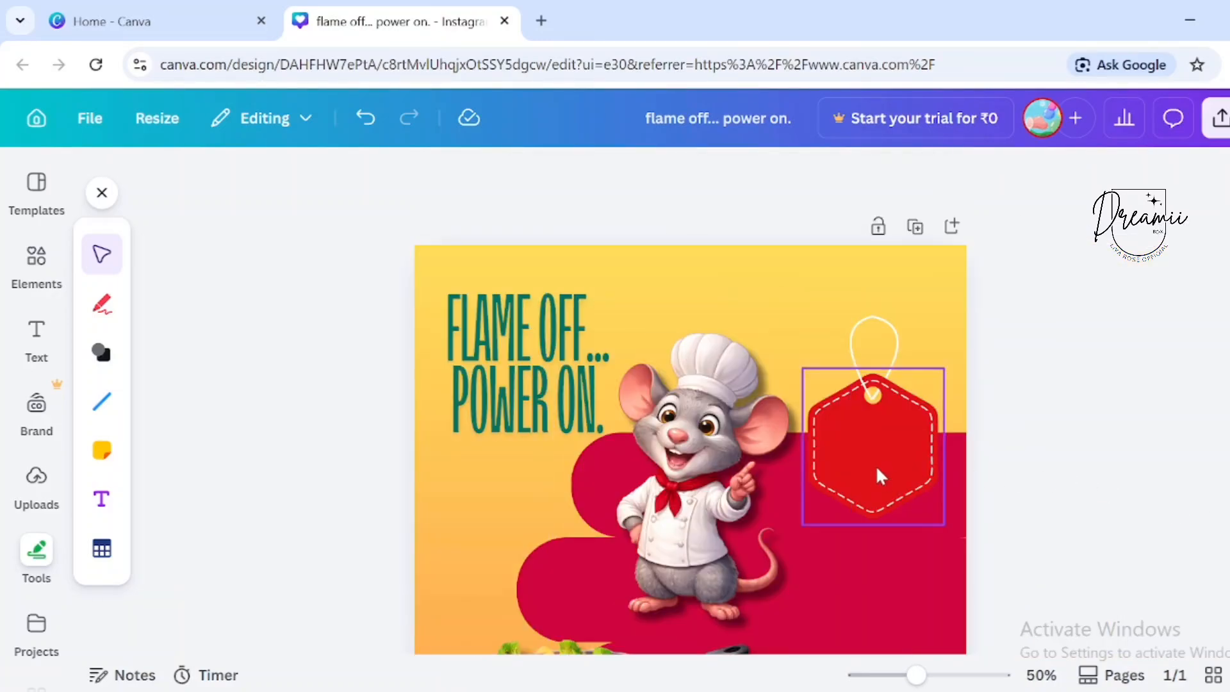
left_click(41, 351)
scroll(318, 539, "down", 3)
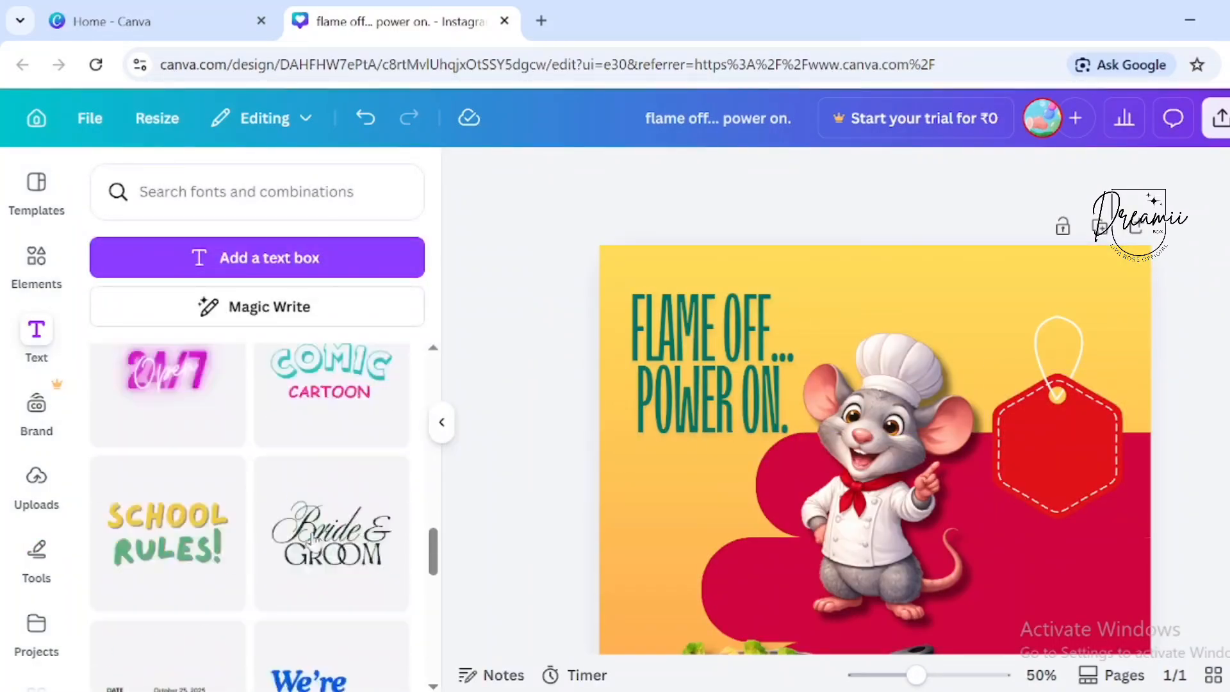
scroll(312, 541, "down", 5)
left_click(325, 415)
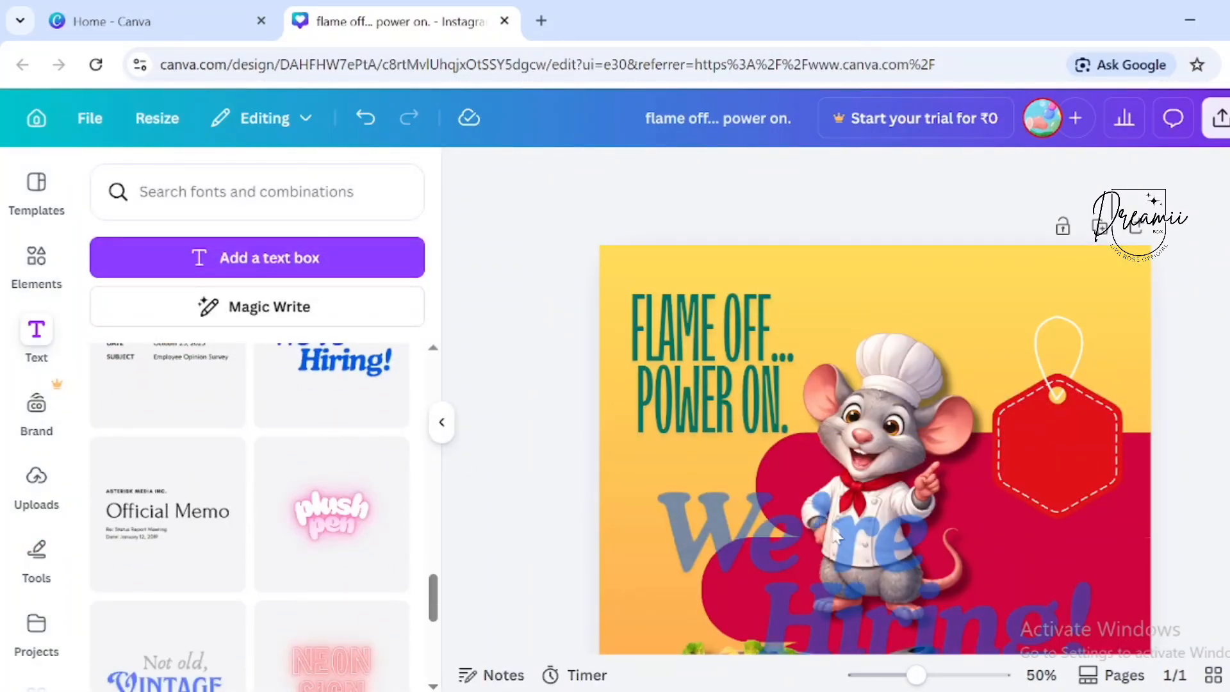
scroll(1070, 556, "down", 5)
double_click(869, 448)
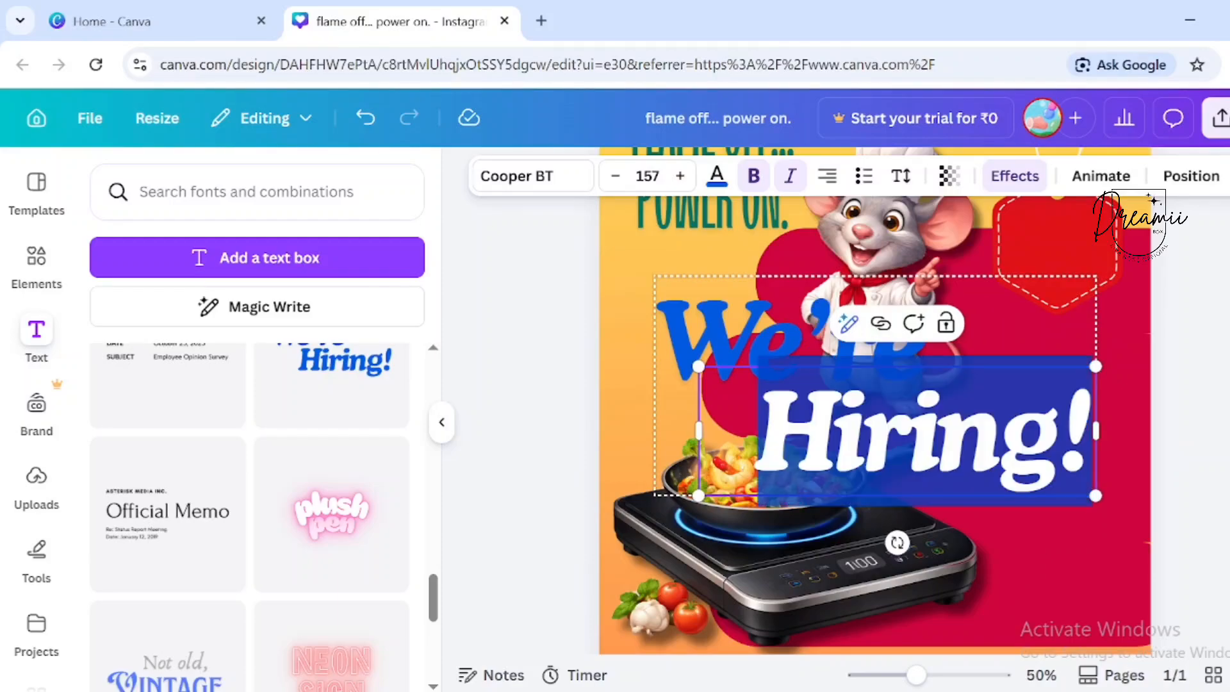
type("STAR")
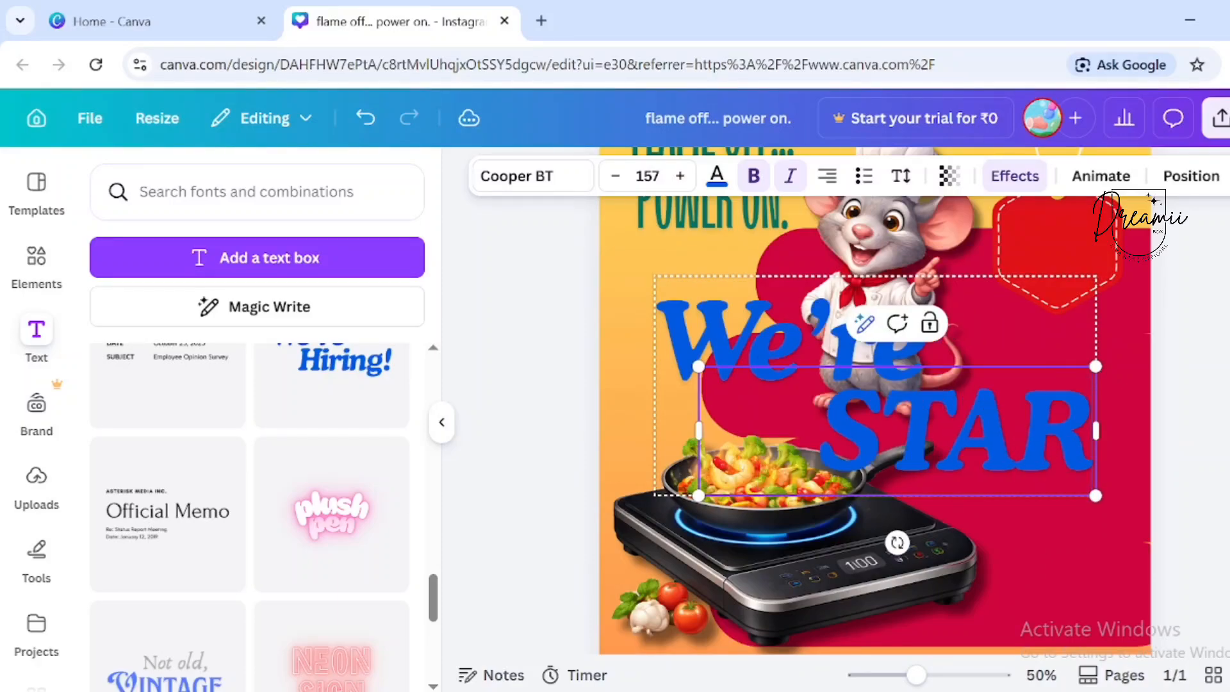
type("TING")
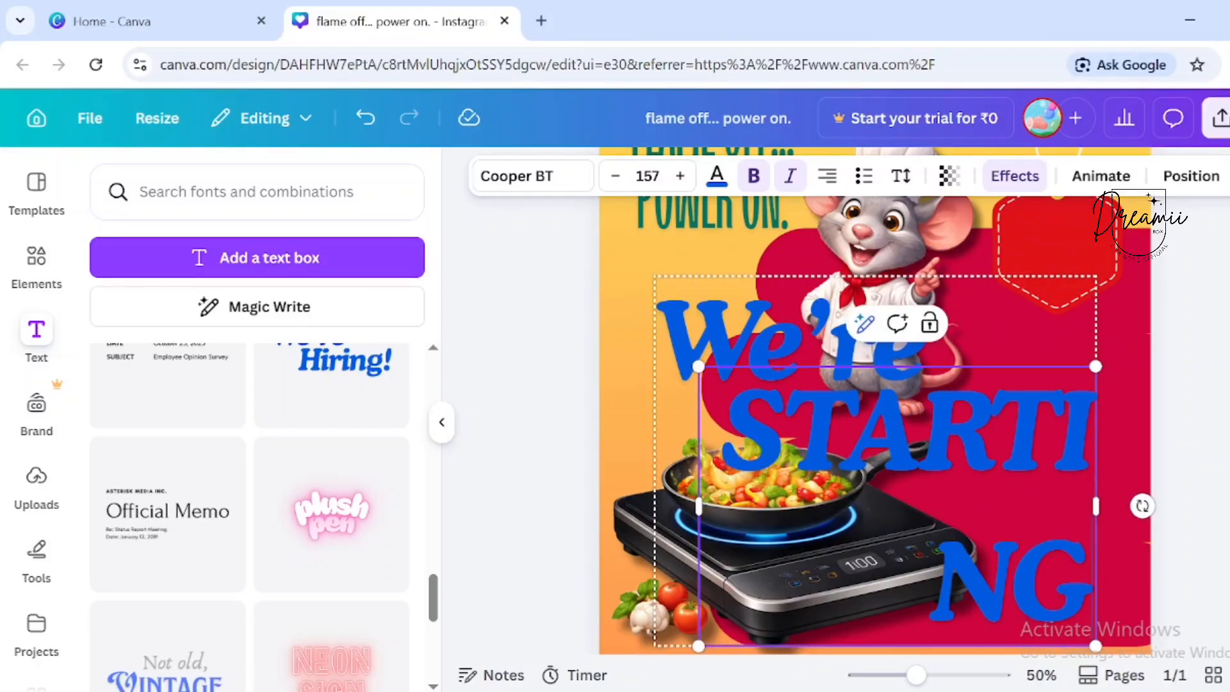
Ungroup the font combination and delete the "We're" text
left_click(746, 351)
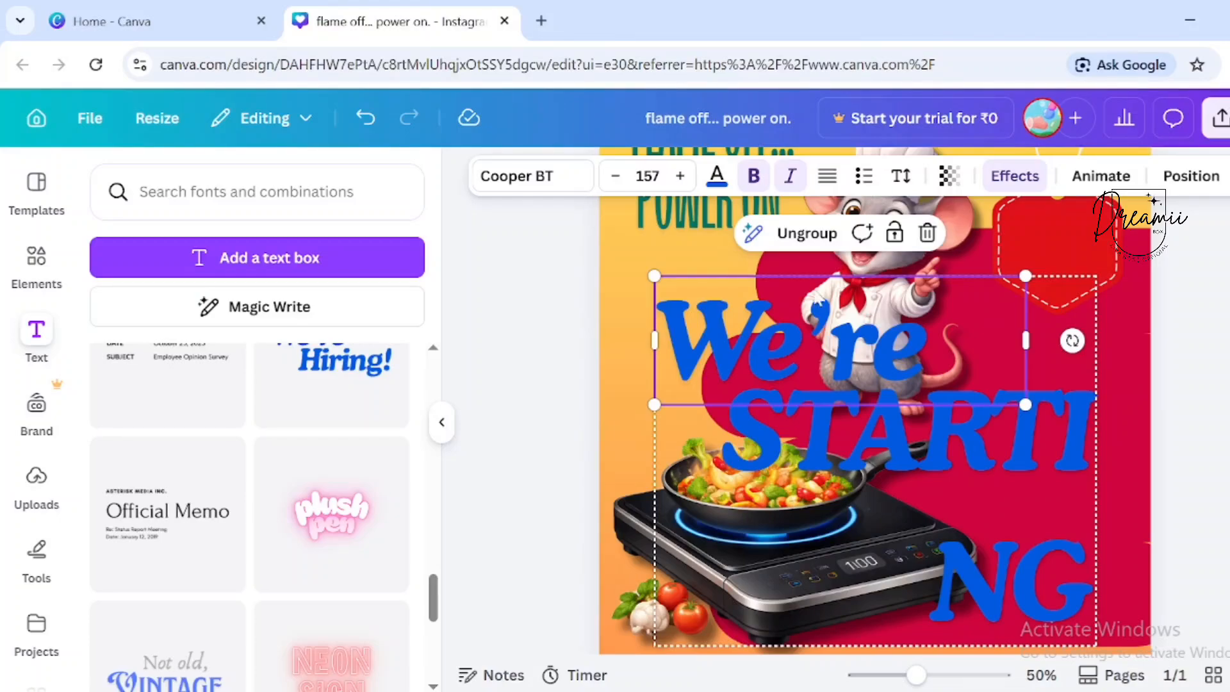
left_click(811, 235)
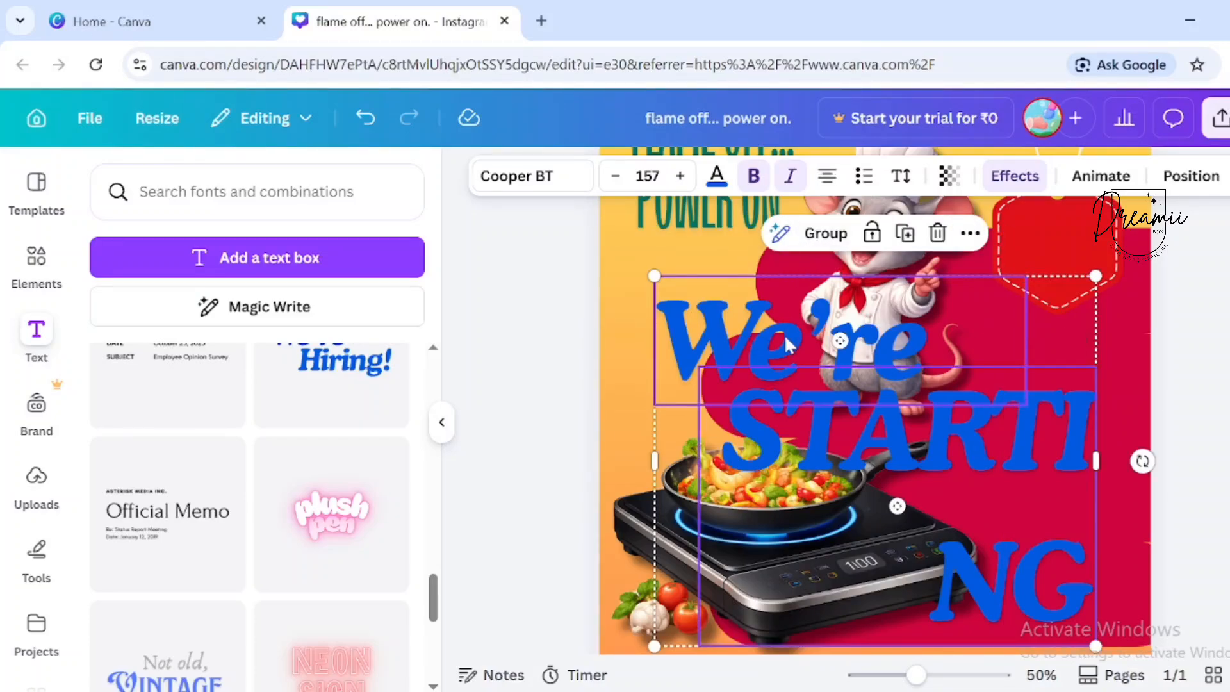
left_click(788, 346)
key("Delete")
Widen the "STARTING" text box until the word fits on one line, and shift it left onto the page
left_click(1009, 407)
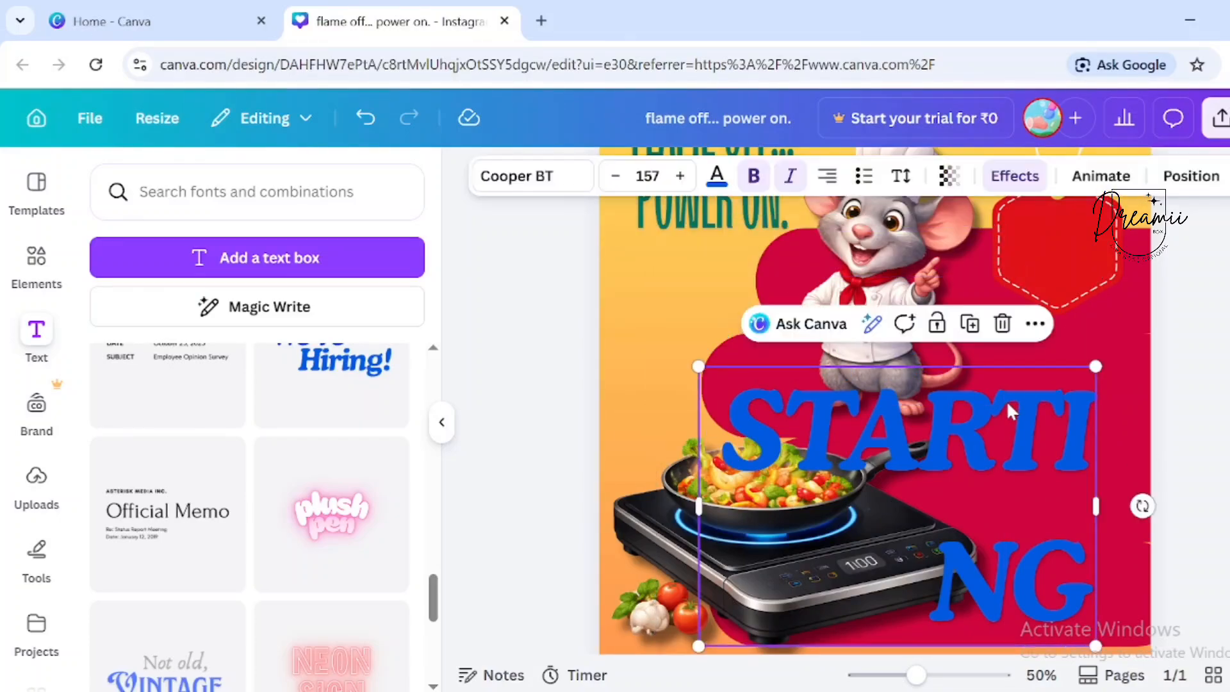
left_click_drag(1097, 508, 1220, 519)
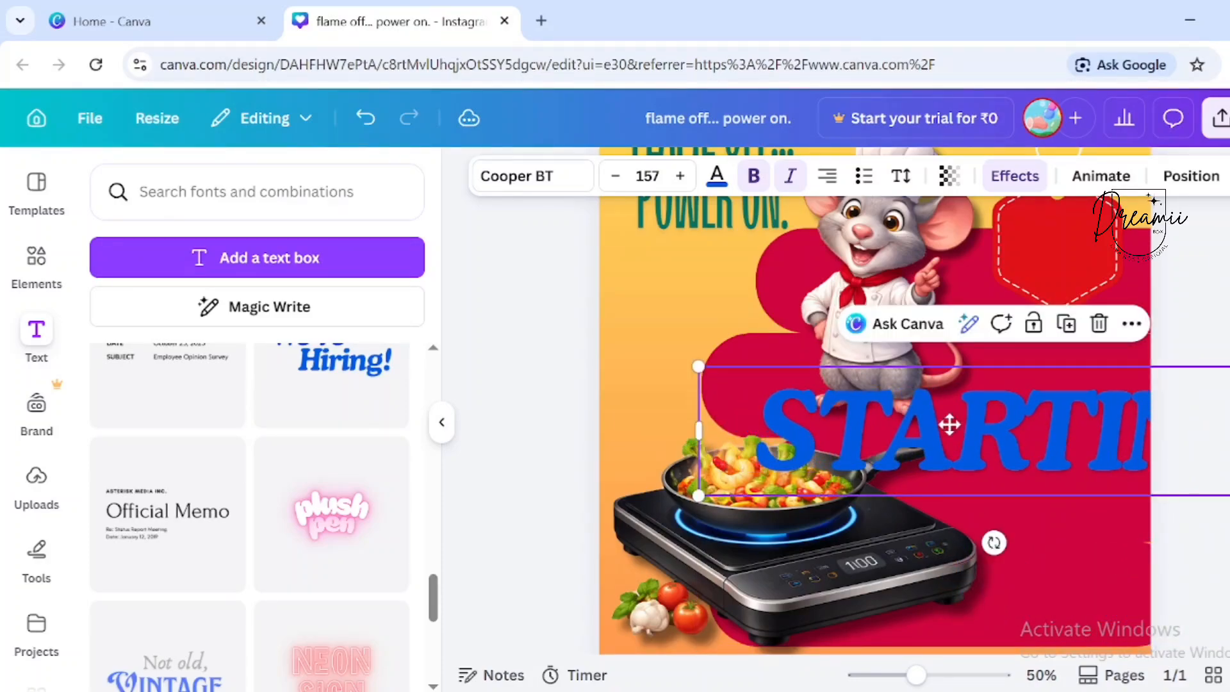
left_click_drag(947, 425, 798, 413)
Colour the "STARTING" text white and shrink it to font size 30
double_click(797, 417)
left_click(717, 175)
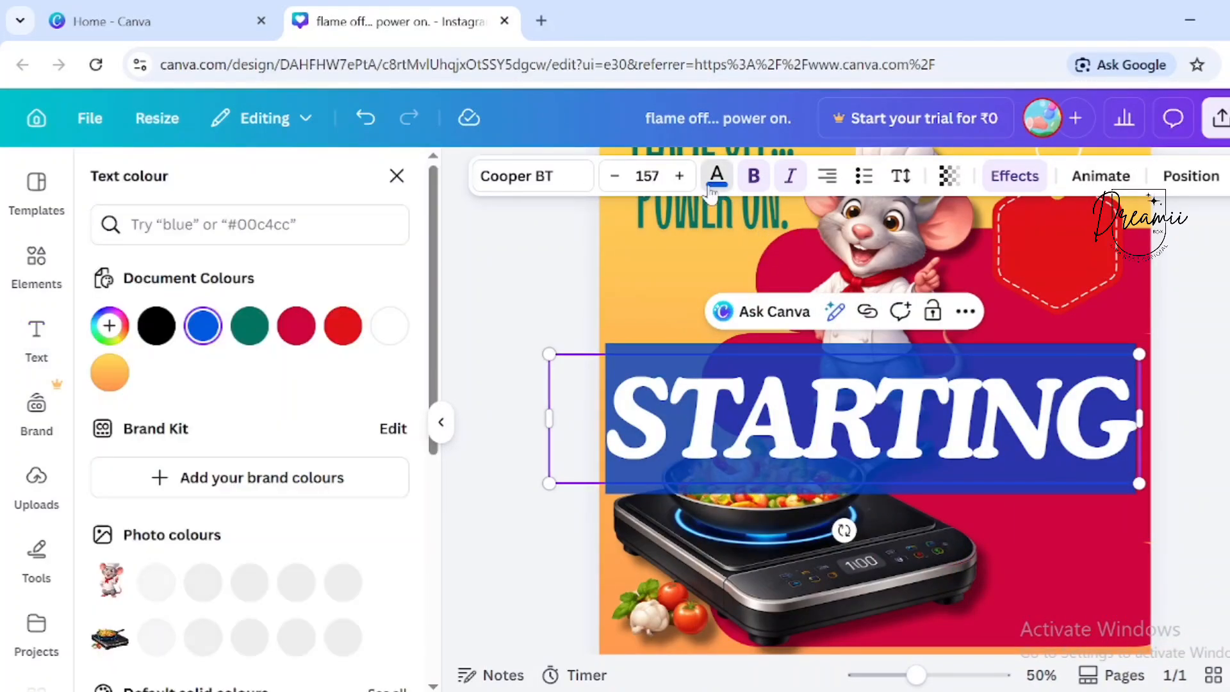
left_click(384, 330)
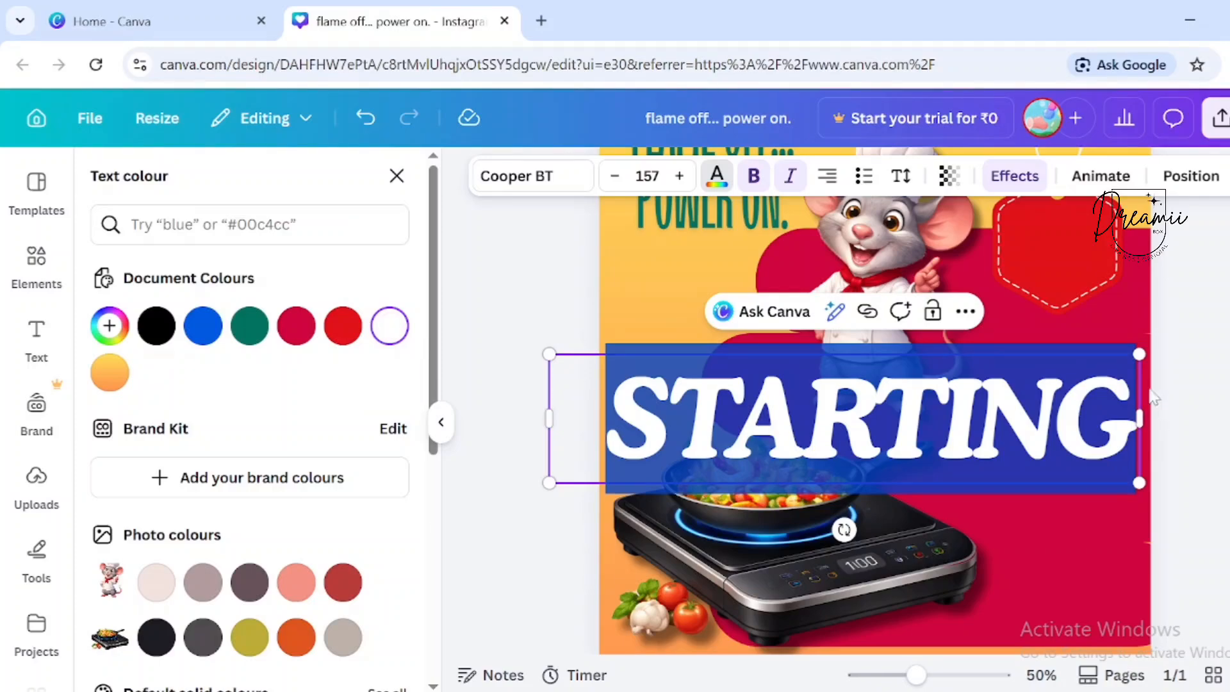
left_click_drag(1139, 353, 903, 432)
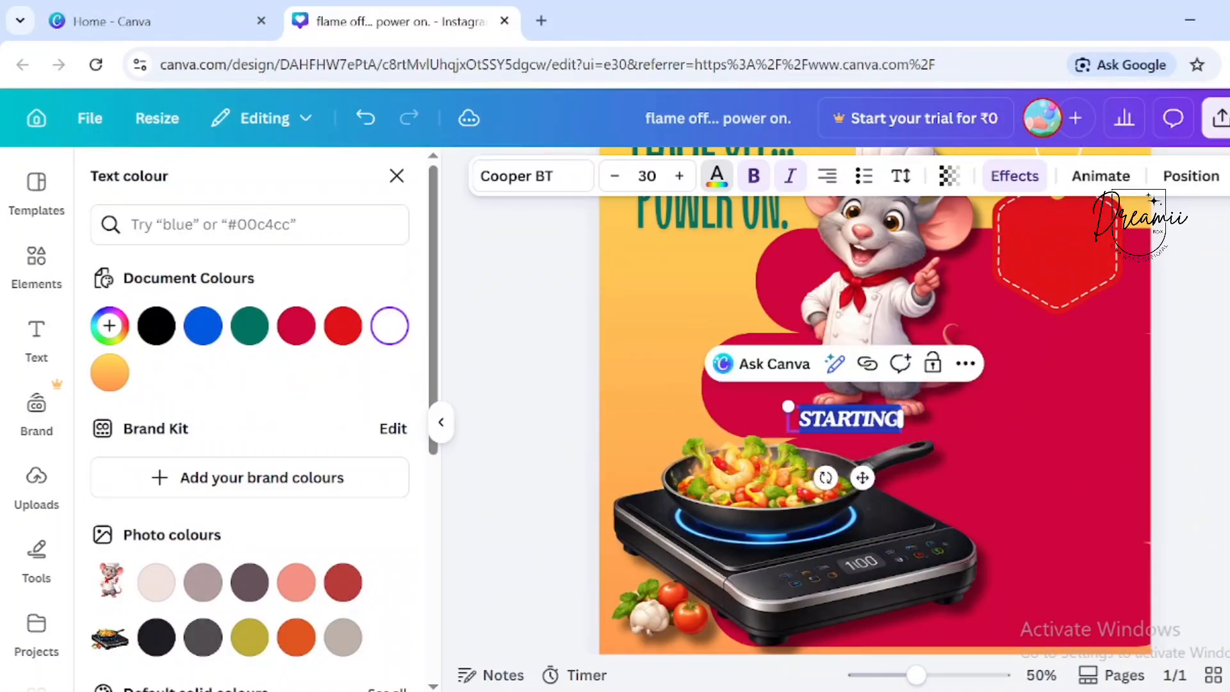
left_click(524, 434)
left_click(547, 444)
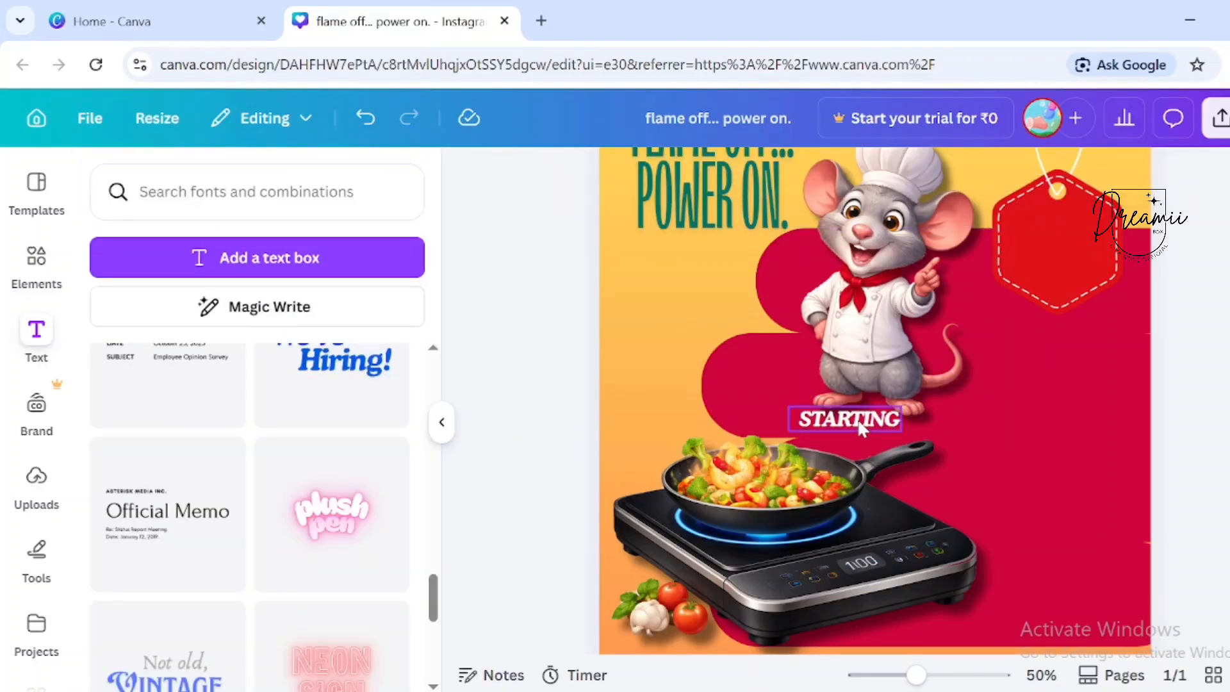
Place the "STARTING" text in the upper part of the red tag and reduce it to font size 27.5
left_click_drag(861, 428, 1076, 233)
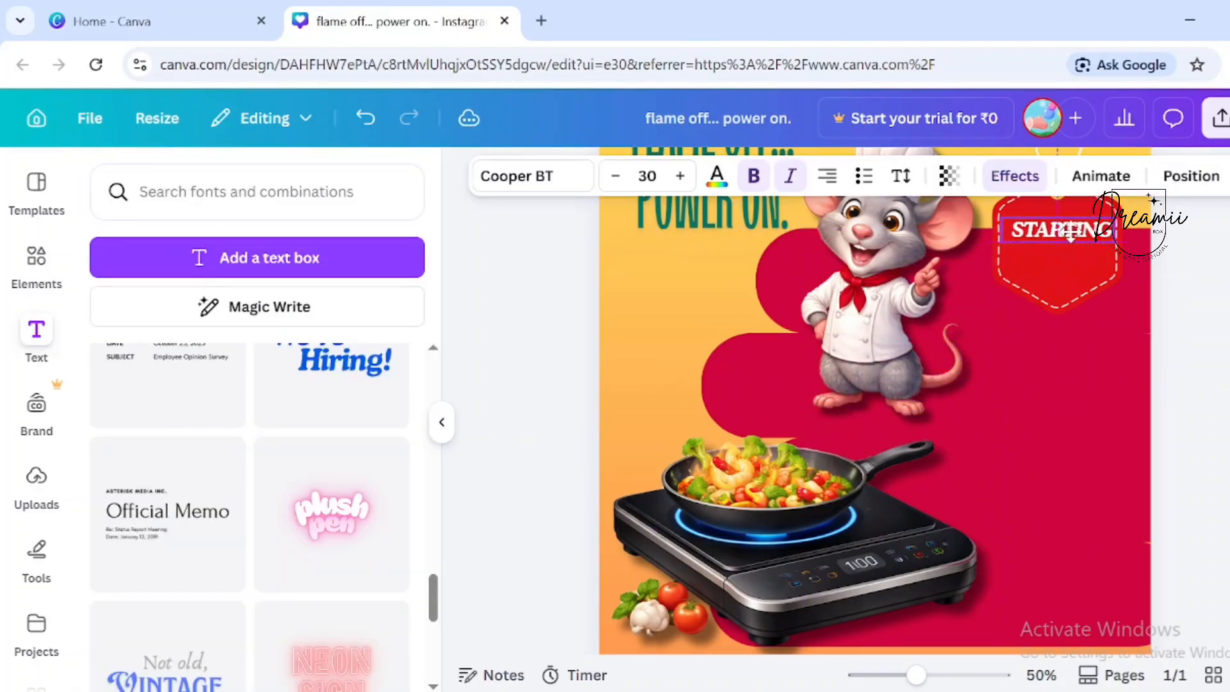
scroll(1064, 230, "up", 3)
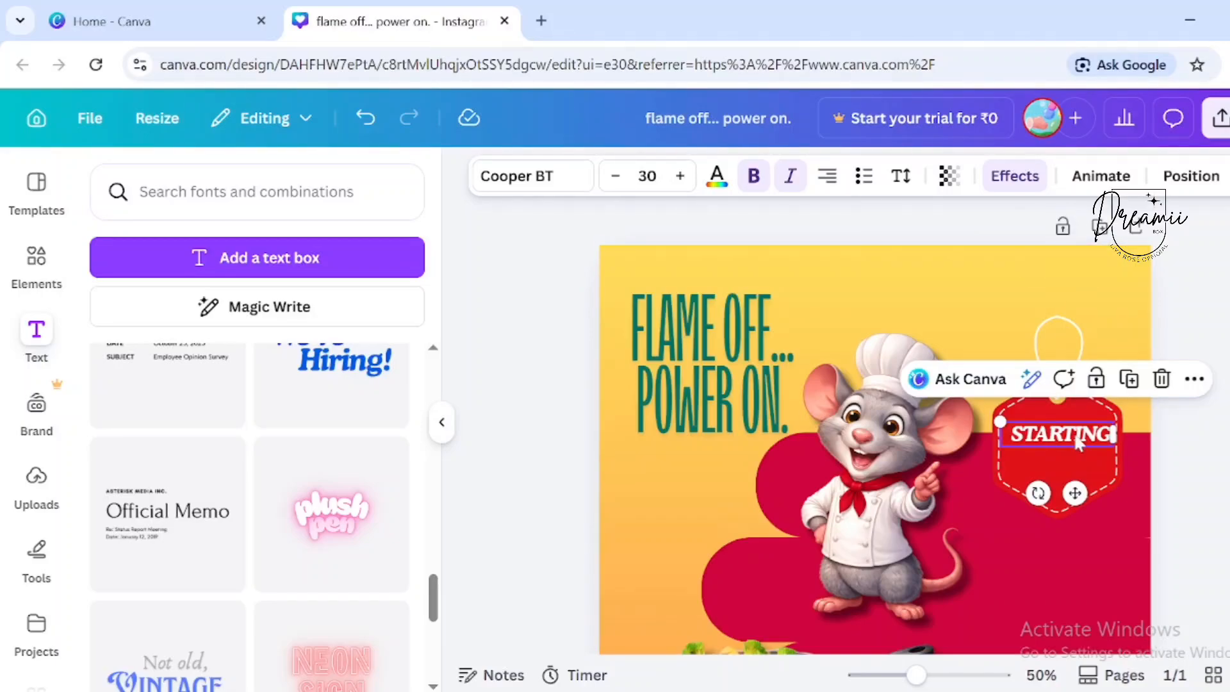
left_click_drag(1073, 424, 1079, 441)
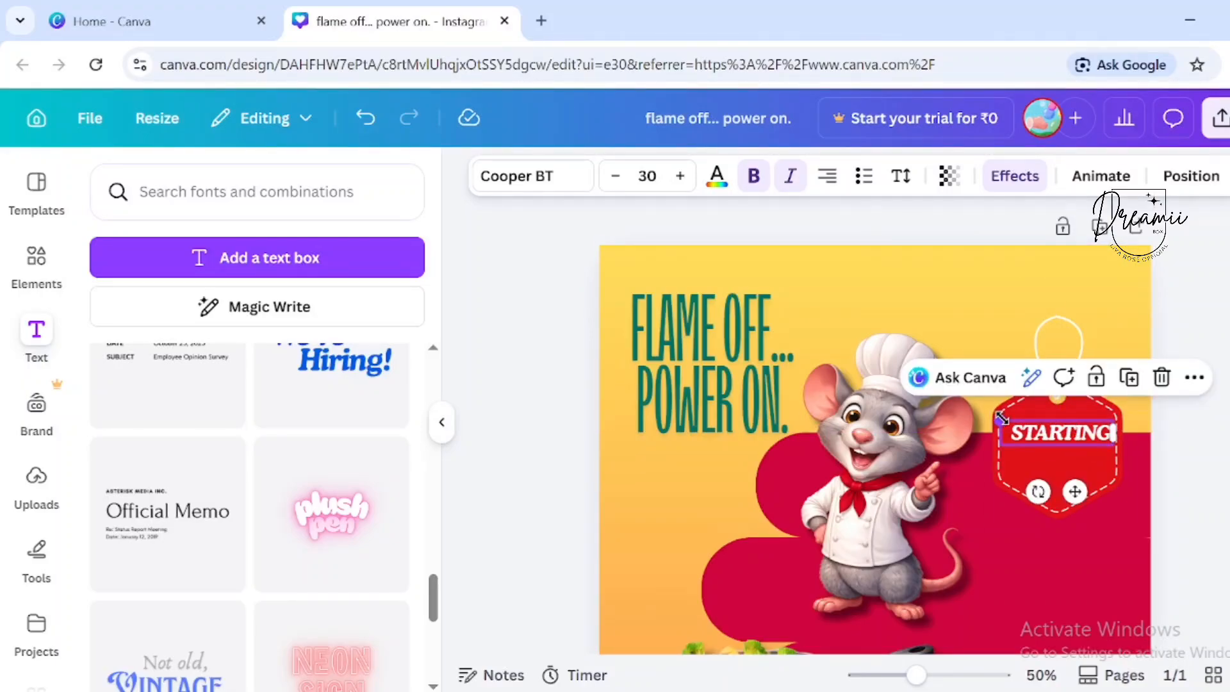
left_click_drag(1005, 422, 1065, 440)
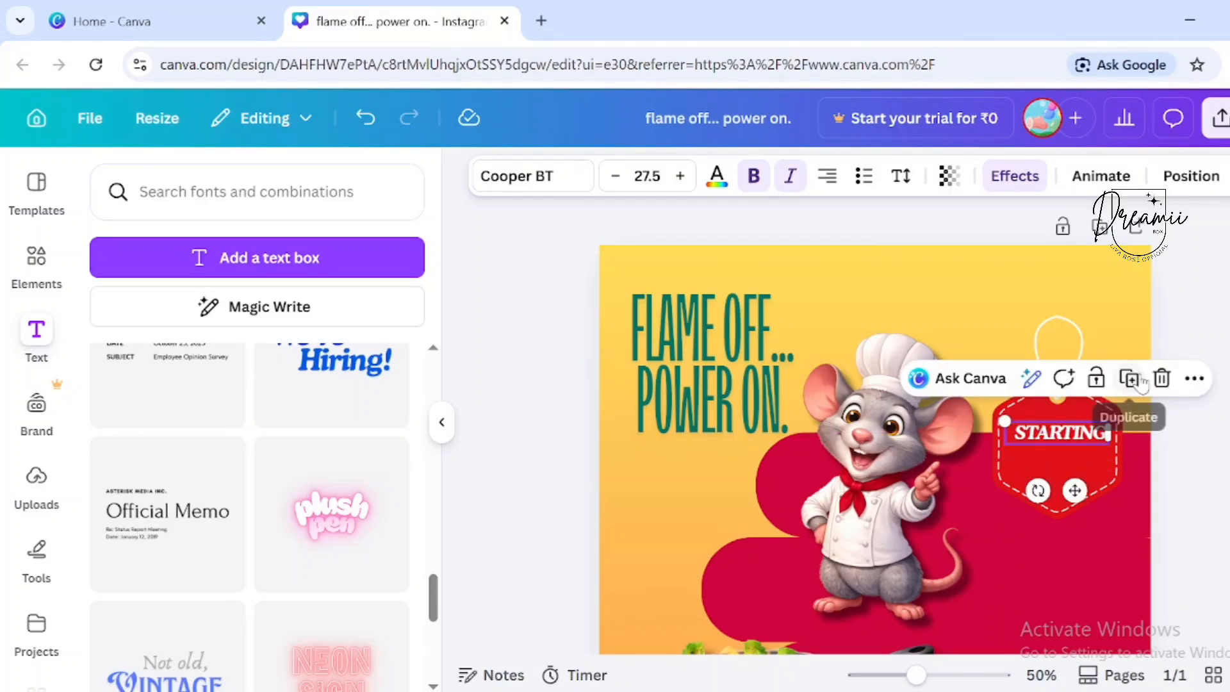
Duplicate the "STARTING" text twice and stack both copies beneath the original inside the red tag
left_click(1135, 379)
left_click(1139, 378)
left_click(1140, 376)
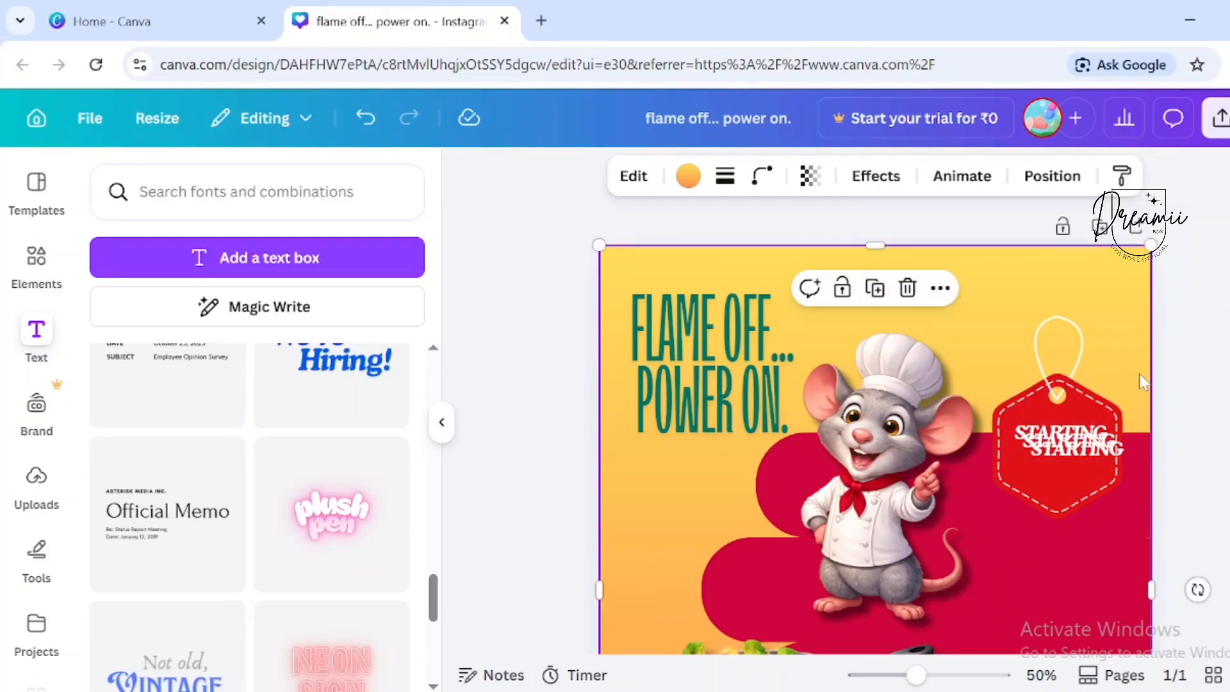
mouse_move(1067, 442)
left_mouse_down()
mouse_move(1054, 480)
mouse_move(1069, 454)
left_mouse_up()
left_click(1071, 442)
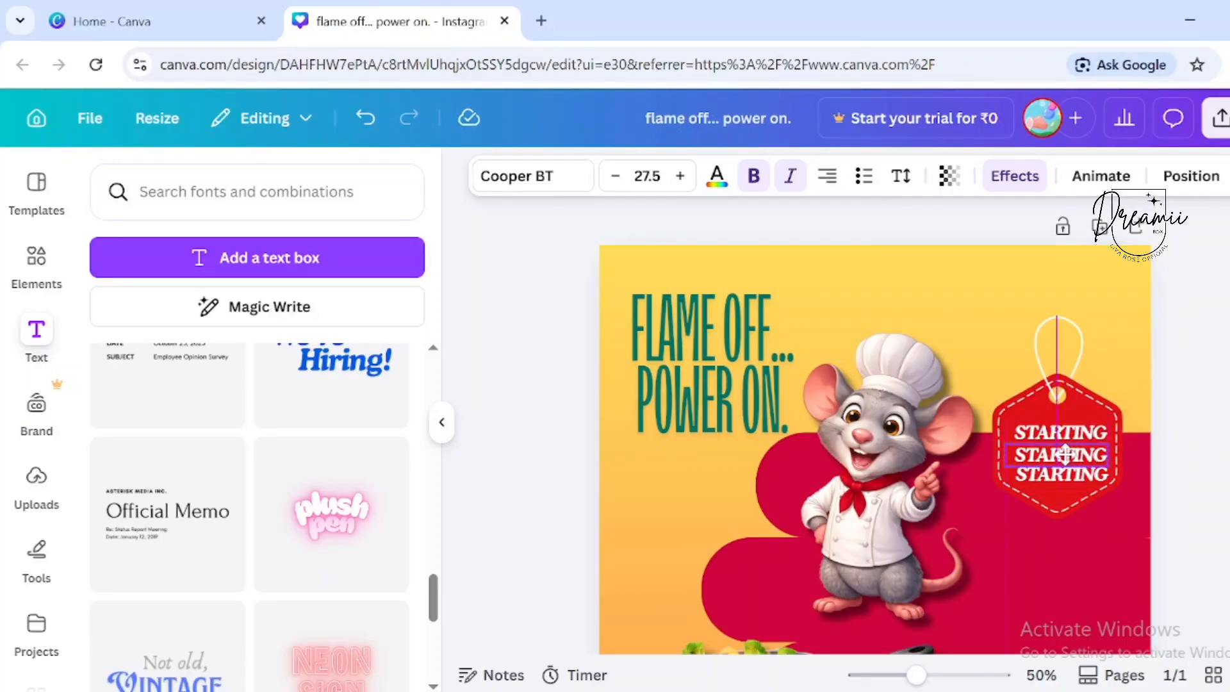
Replace the middle "STARTING" copy with "PRICE" and the lowest copy with "1,400/-"
double_click(1068, 454)
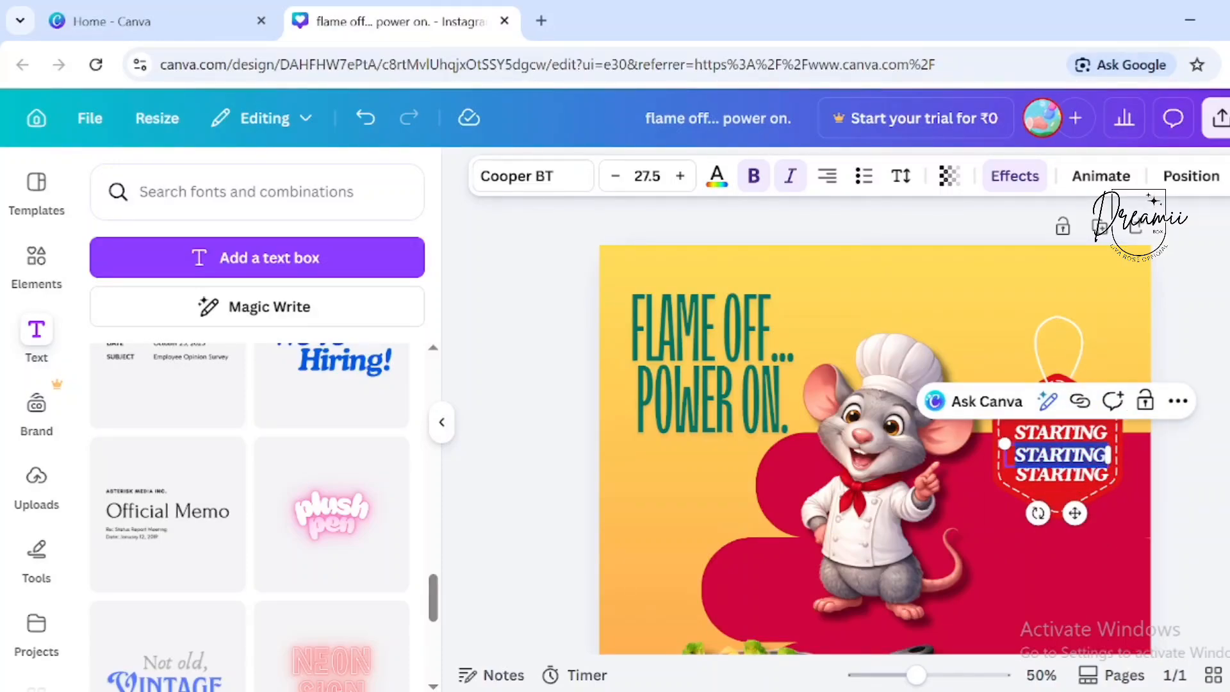
type("PRICE")
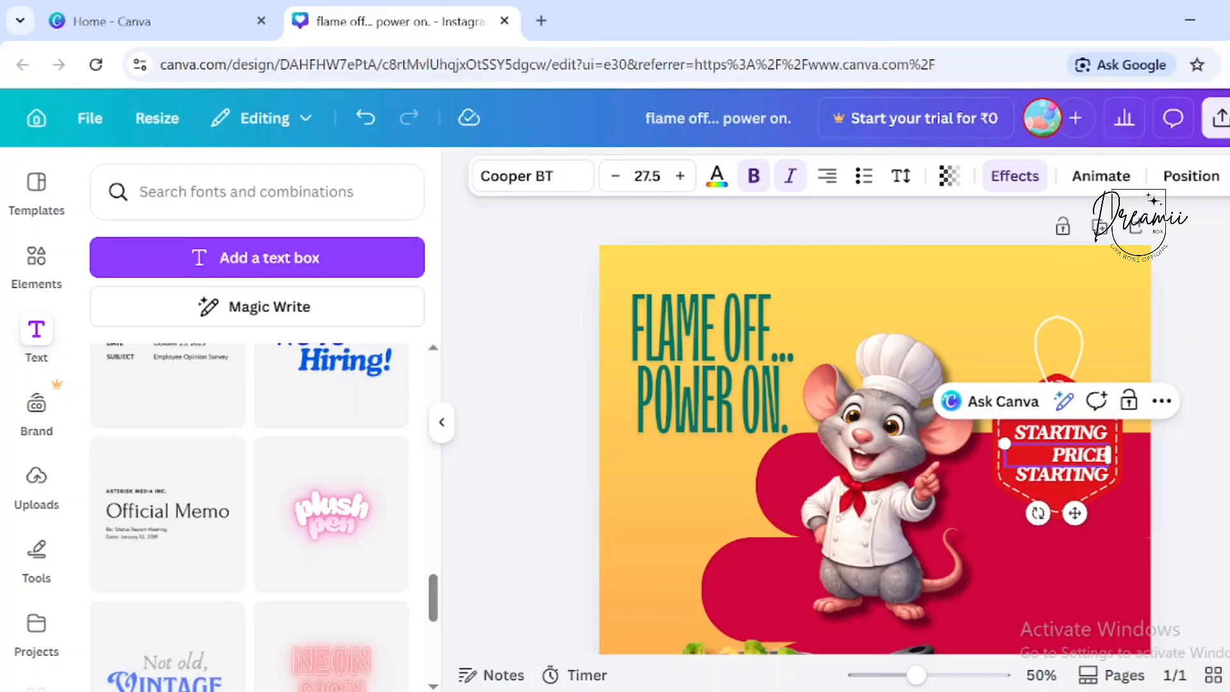
double_click(1063, 474)
type("1,4")
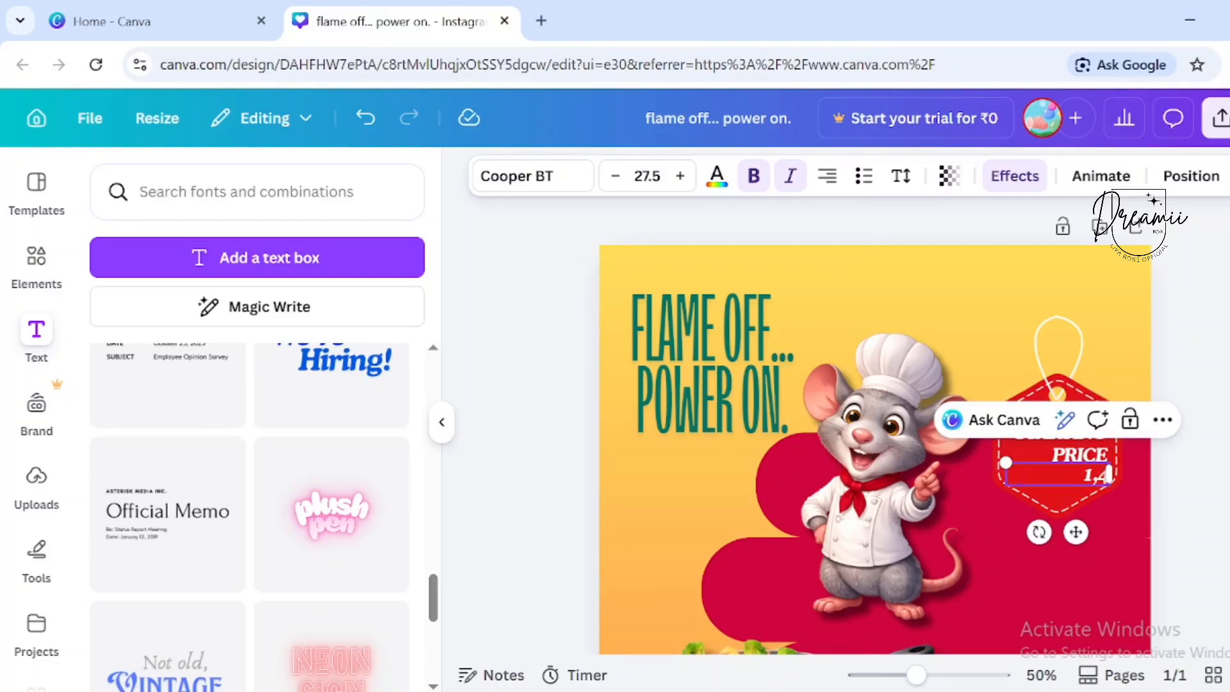
type("00/-")
left_click(1178, 495)
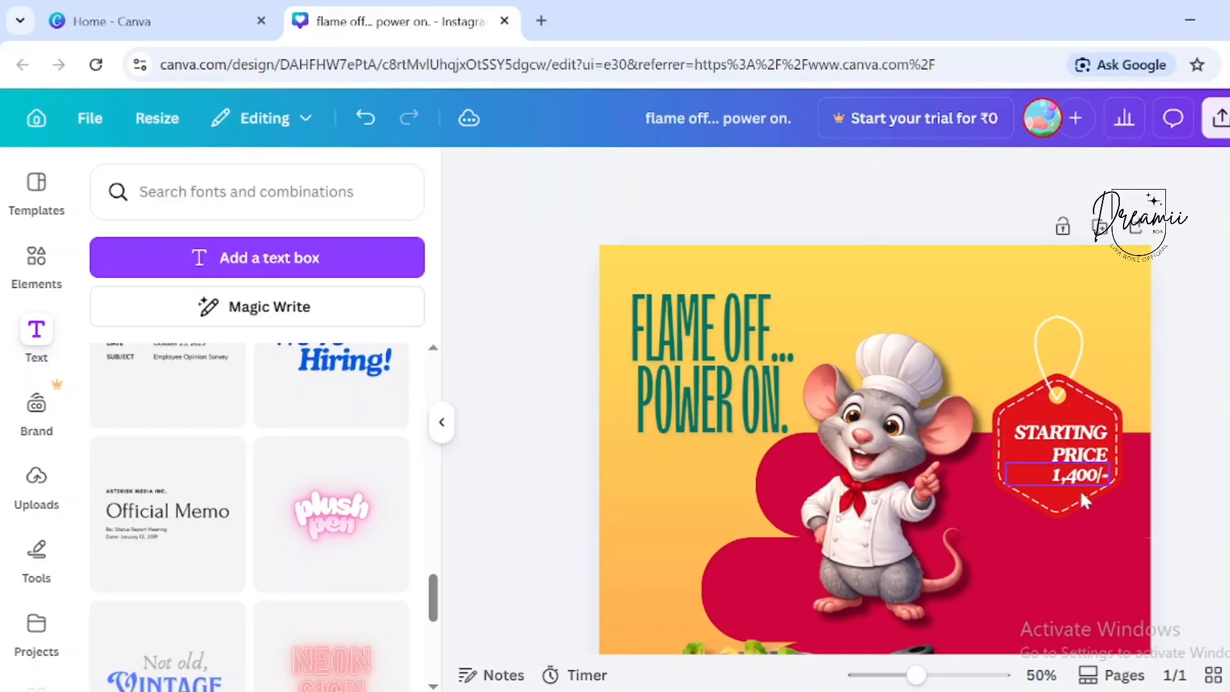
Select the red tag with its three text lines and centre-align the text
left_click(1060, 520)
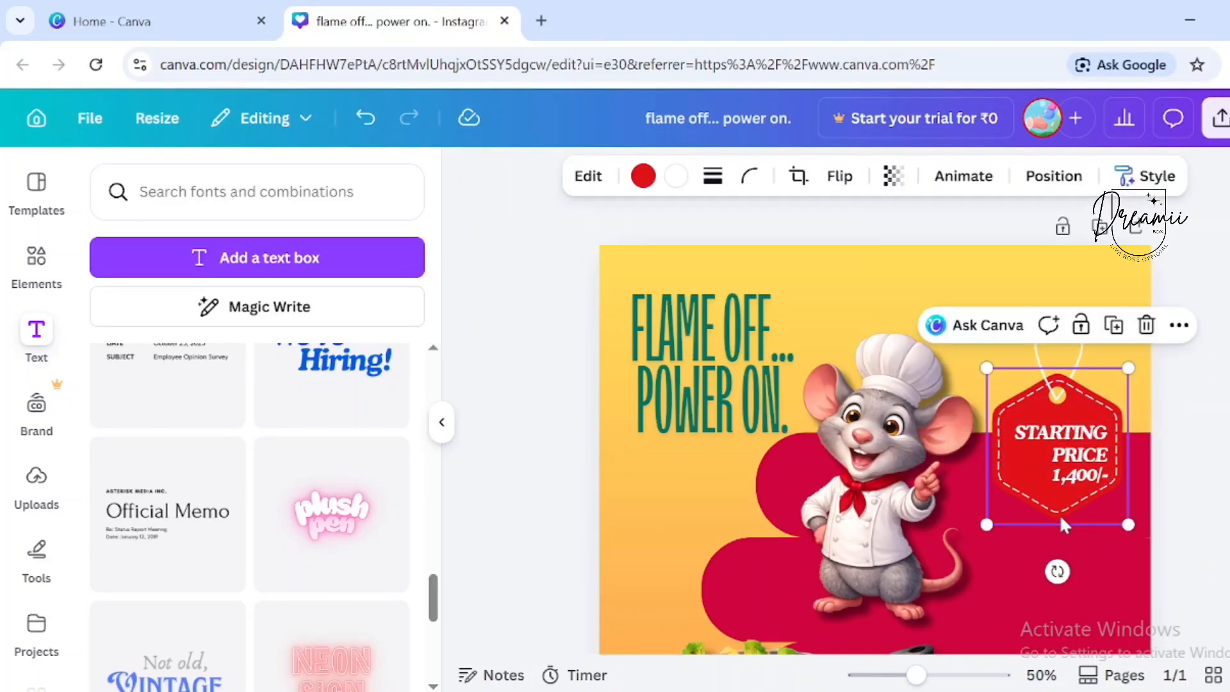
left_click(1091, 436, "shift")
left_click(1090, 457, "shift")
left_click(1091, 475, "shift")
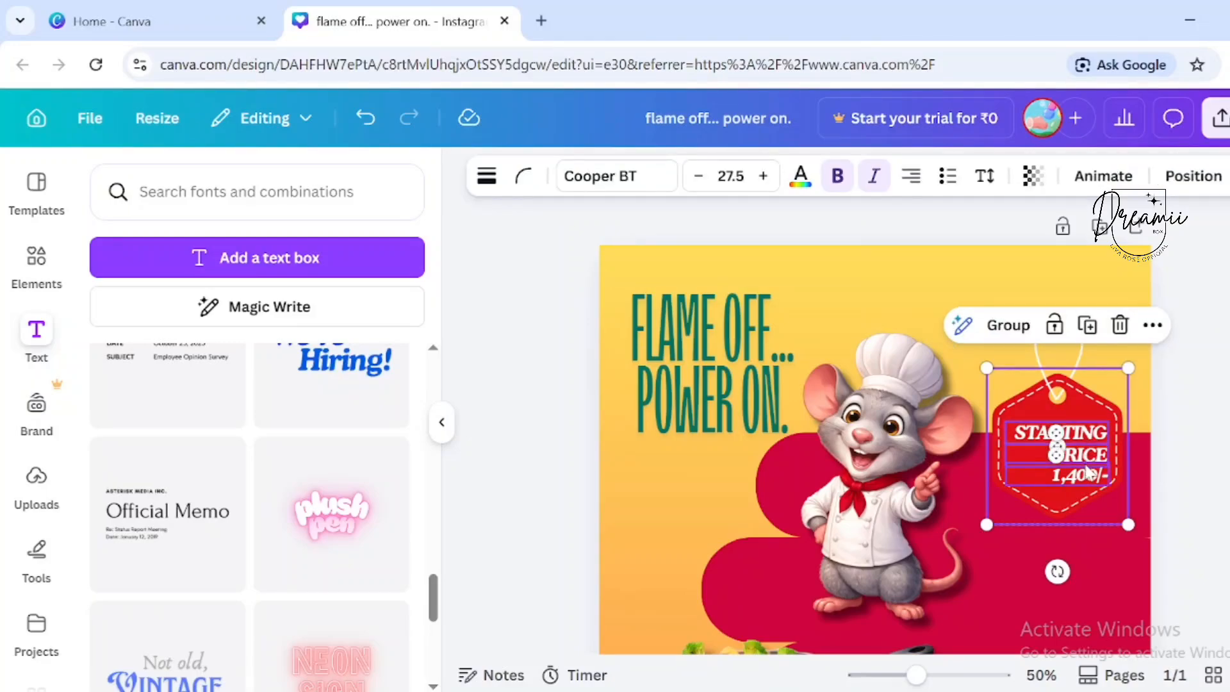
left_click(912, 179)
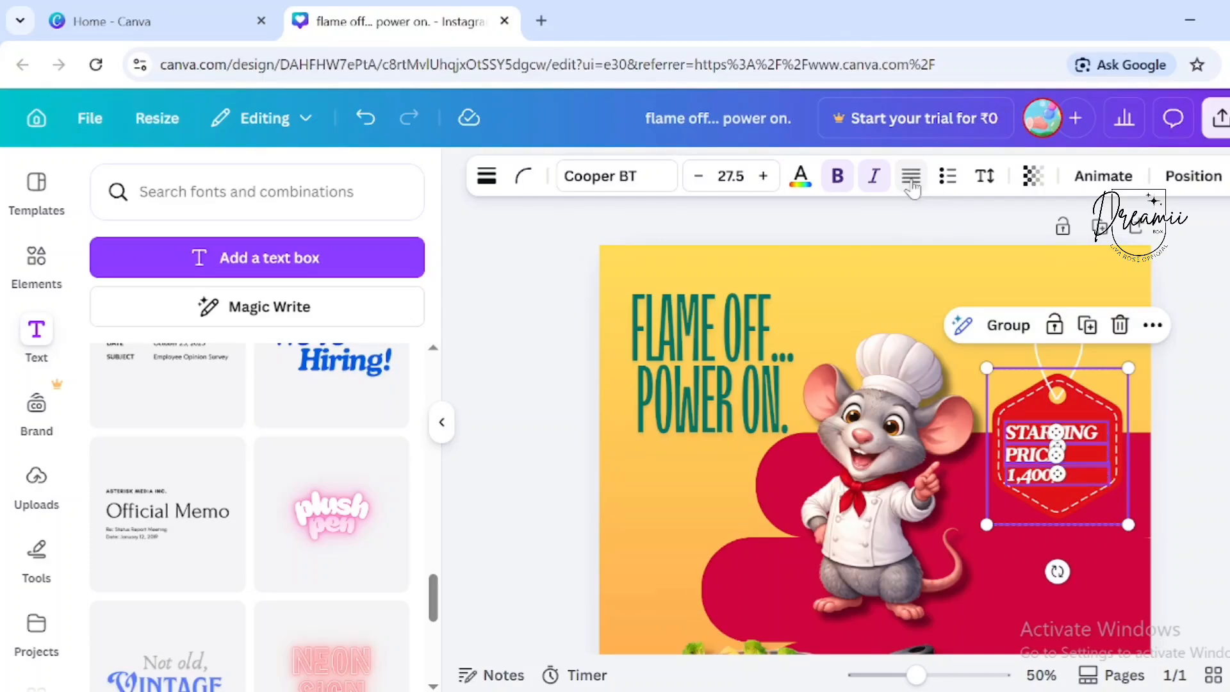
left_click(913, 187)
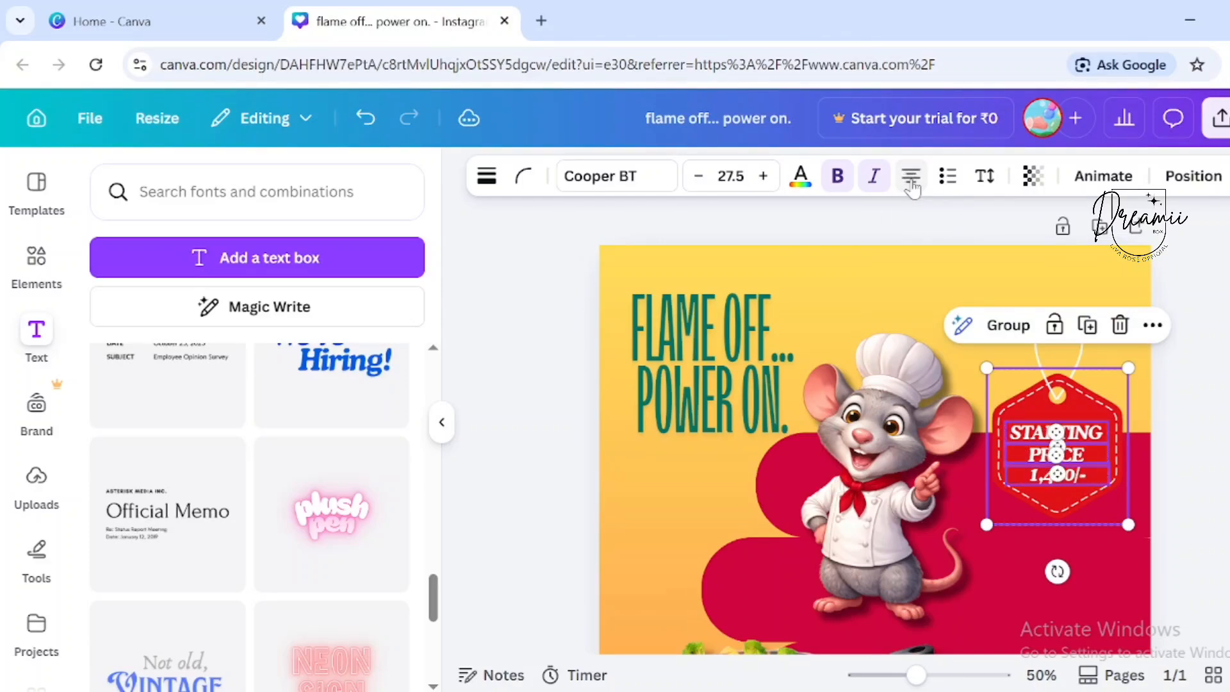
left_click(1170, 438)
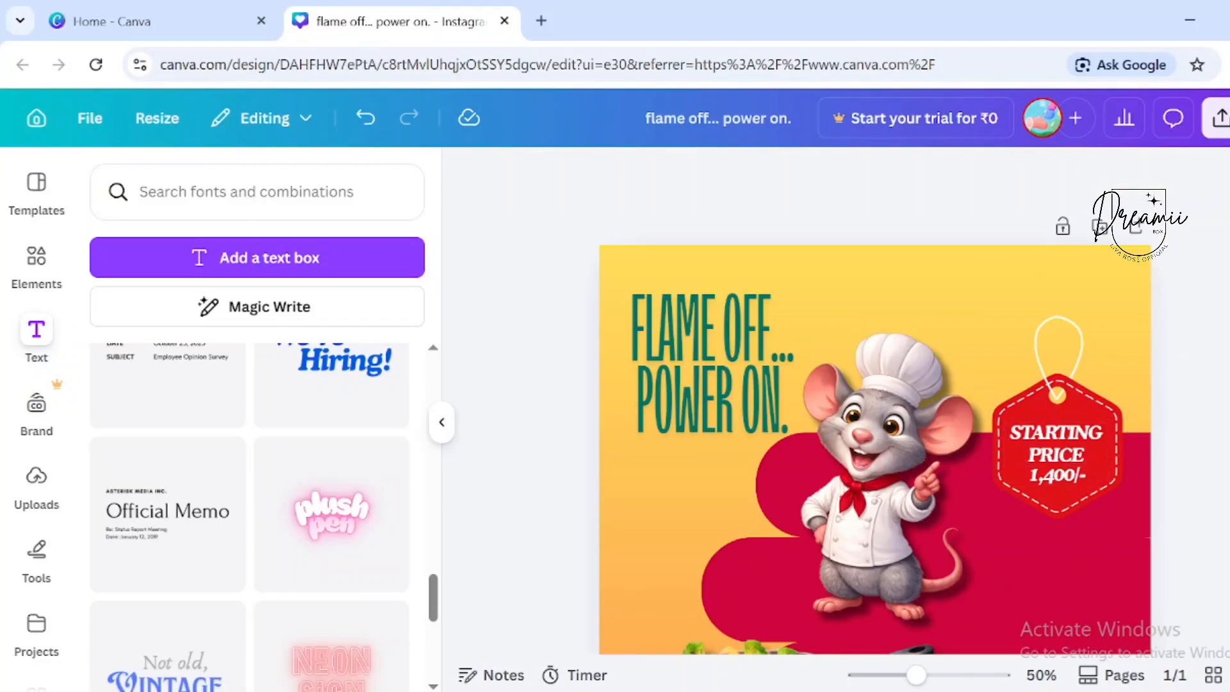
Shift the cooktop image with the pan slightly down on the page, away from the mouse's feet
scroll(1211, 395, "down", 5)
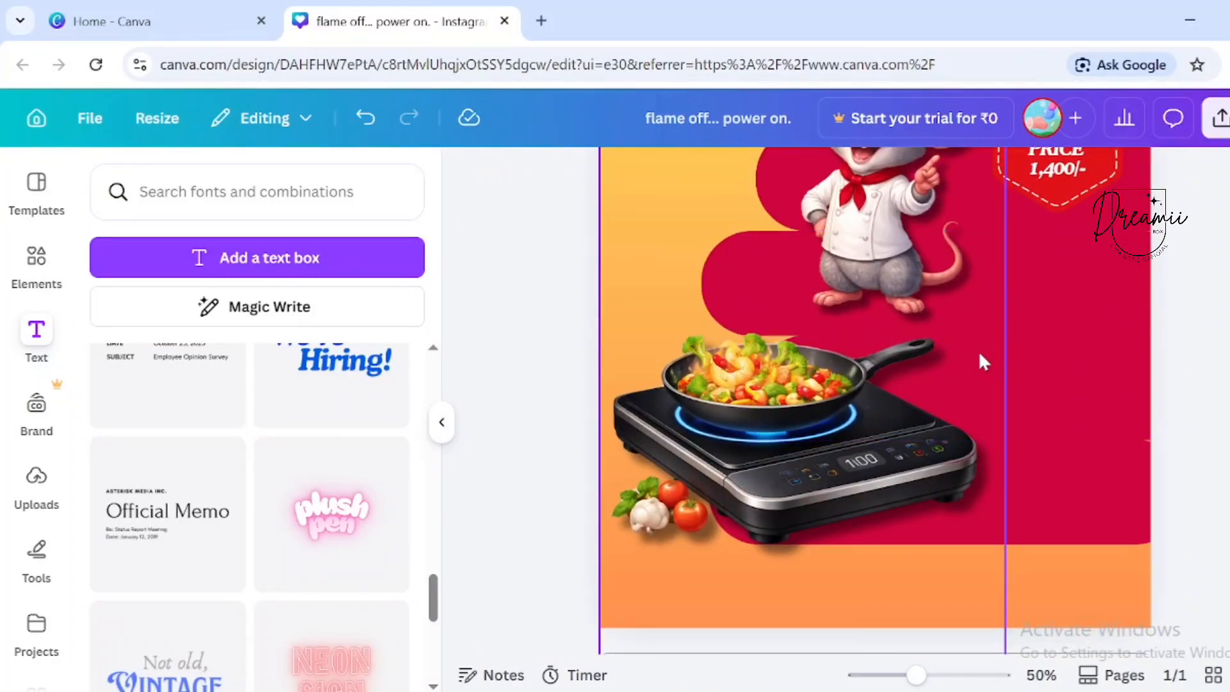
scroll(981, 356, "up", 2)
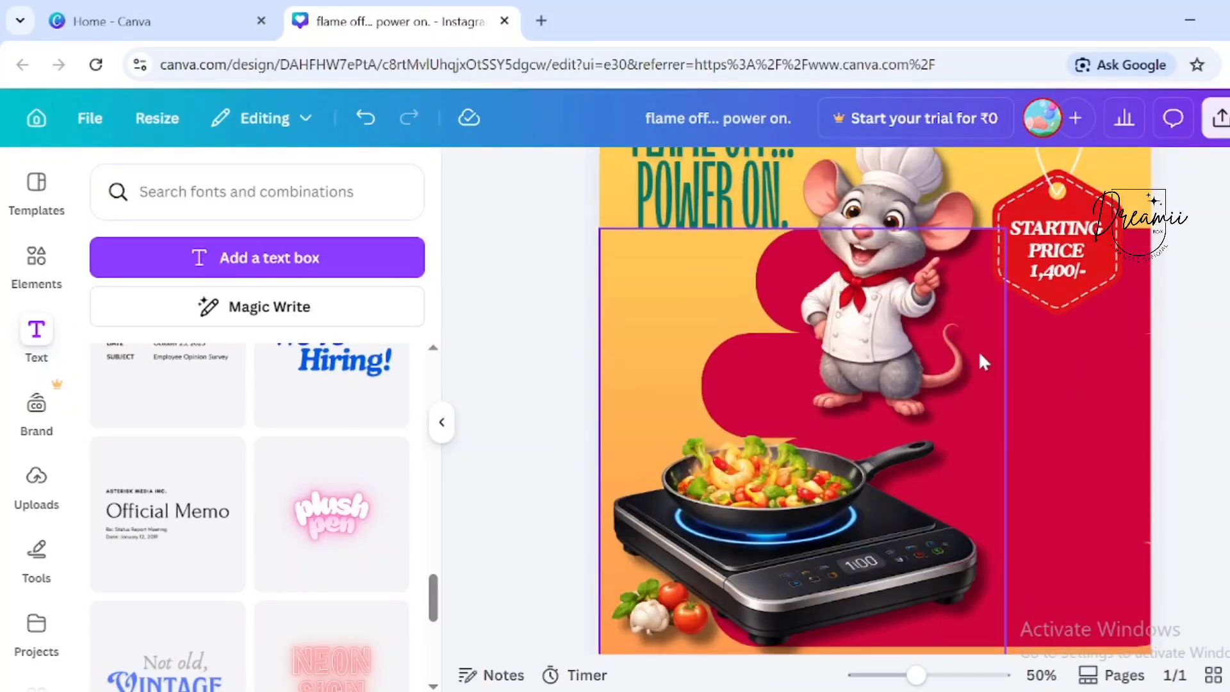
left_click(836, 525)
left_click_drag(835, 526, 829, 545)
left_click(1217, 428)
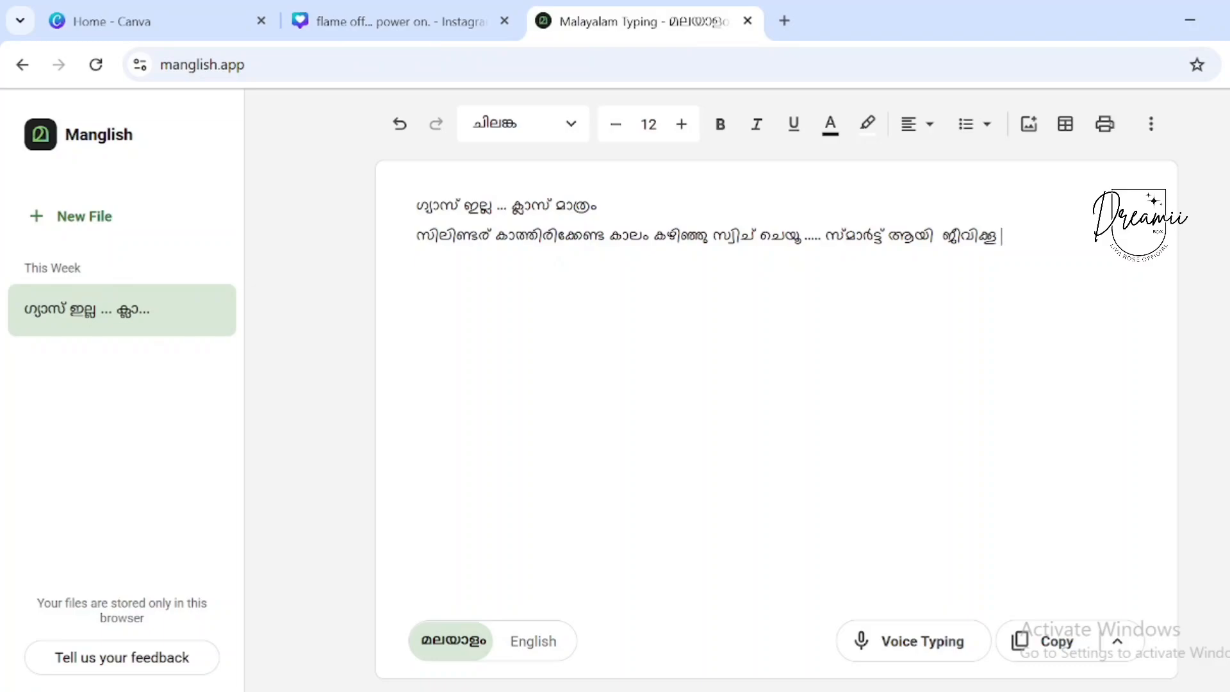
Copy the first Malayalam line, "ഗ്യാസ് ഇല്ല ... ക്ലാസ് മാത്രം", from the Manglish document and switch back to the Canva design
left_click_drag(416, 205, 601, 206)
key("ctrl+c")
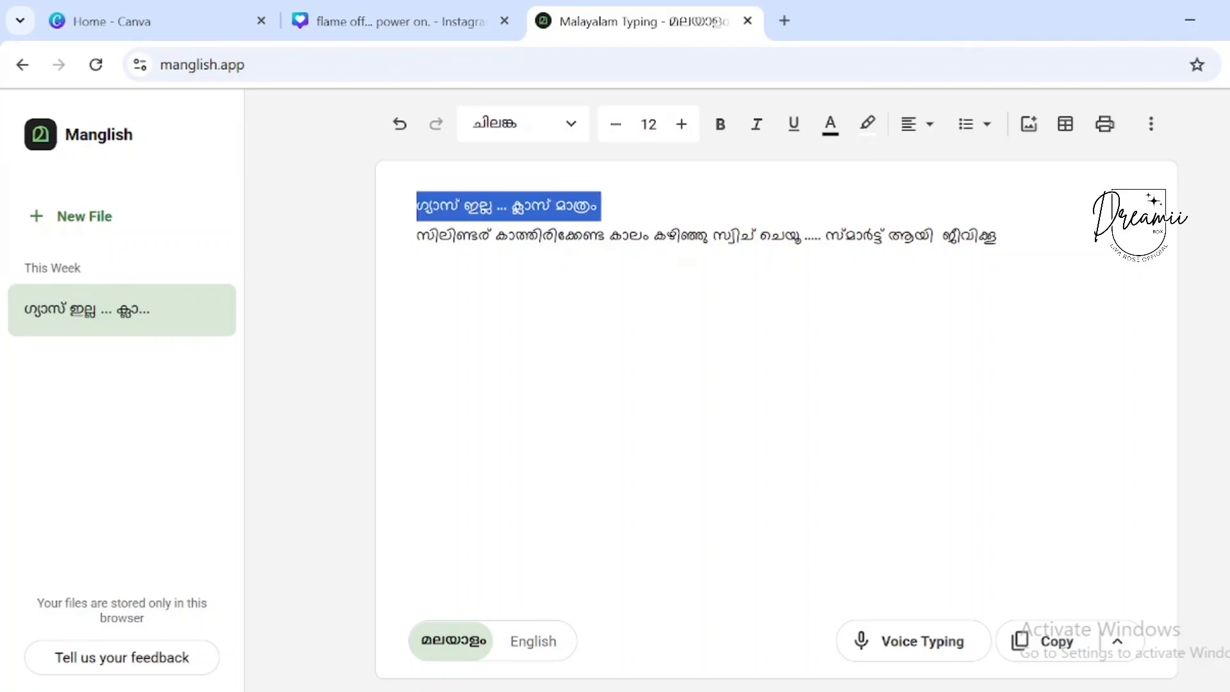
left_click(472, 29)
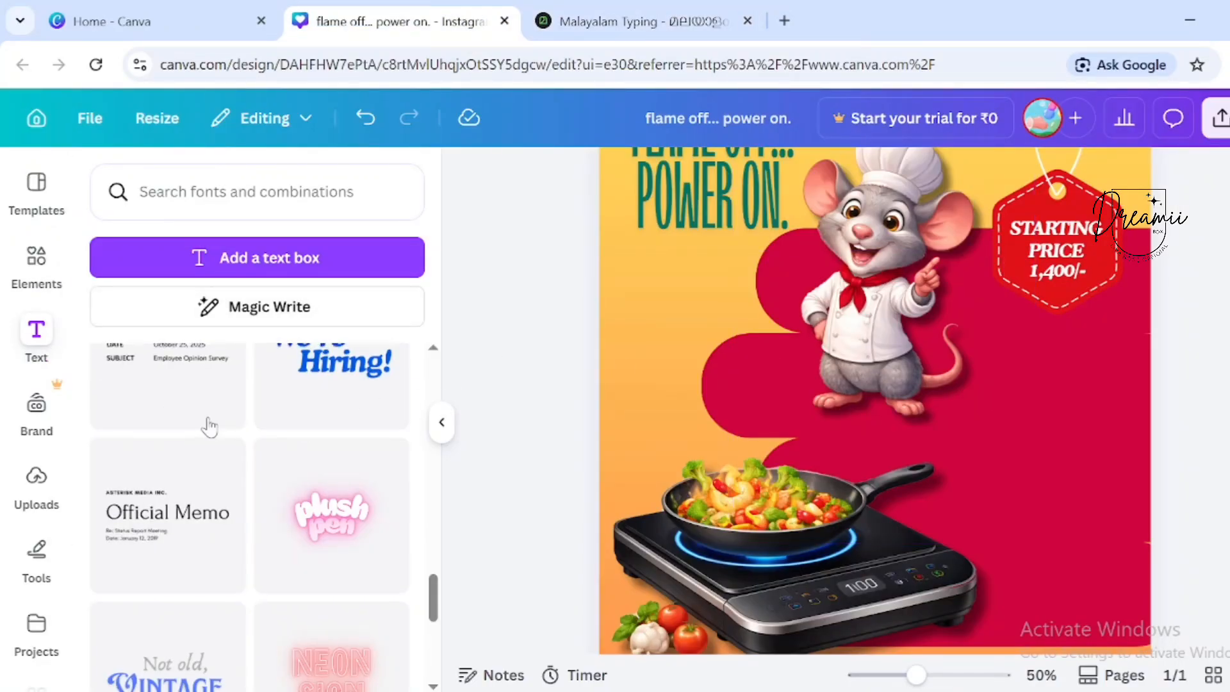
Add a subheading text to the page and replace its placeholder with the copied Malayalam line
scroll(209, 426, "up", 10)
scroll(207, 448, "up", 8)
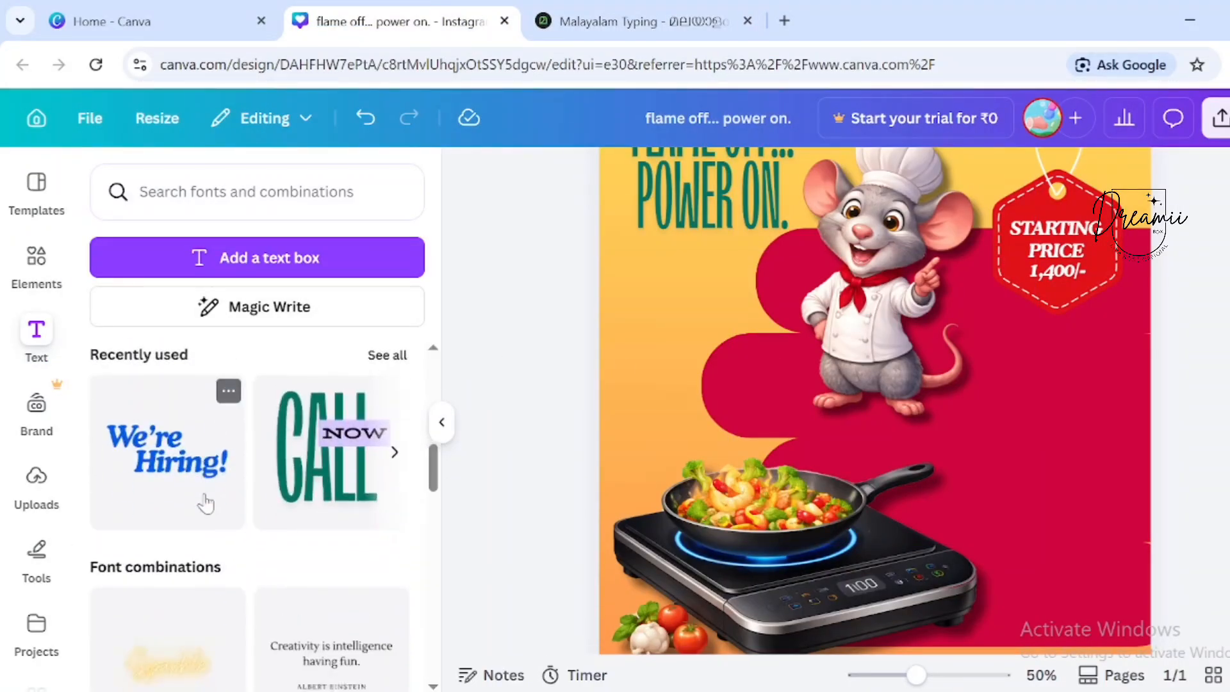
scroll(200, 492, "up", 3)
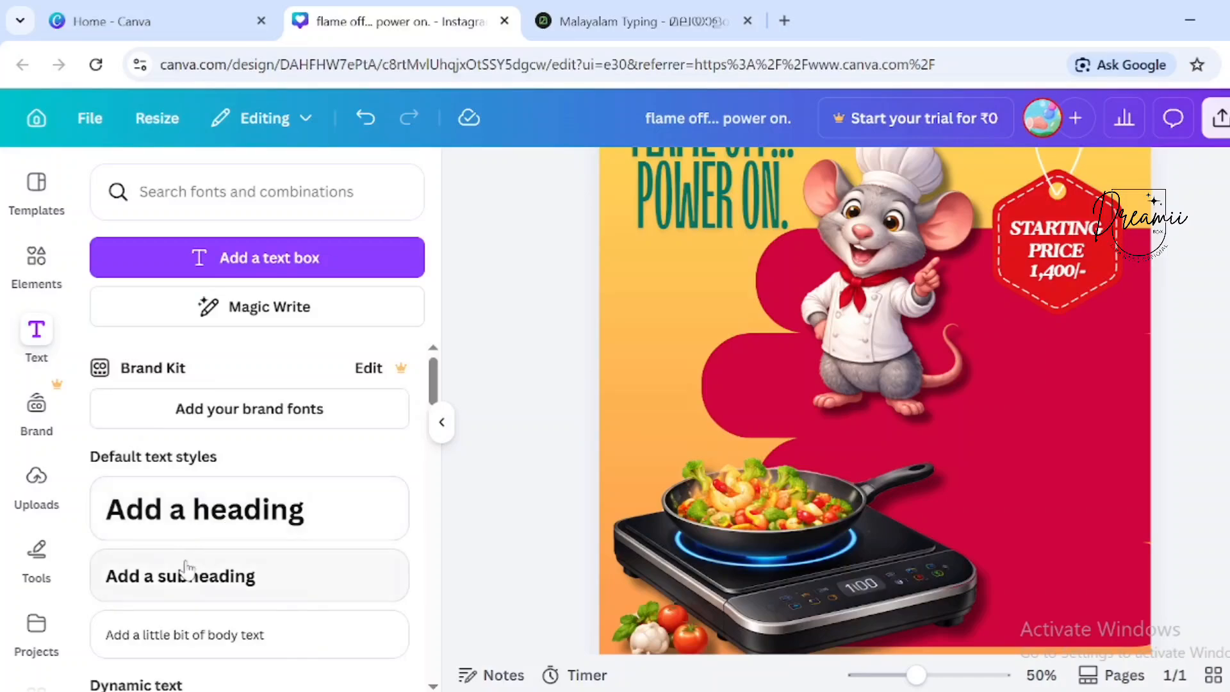
left_click(227, 590)
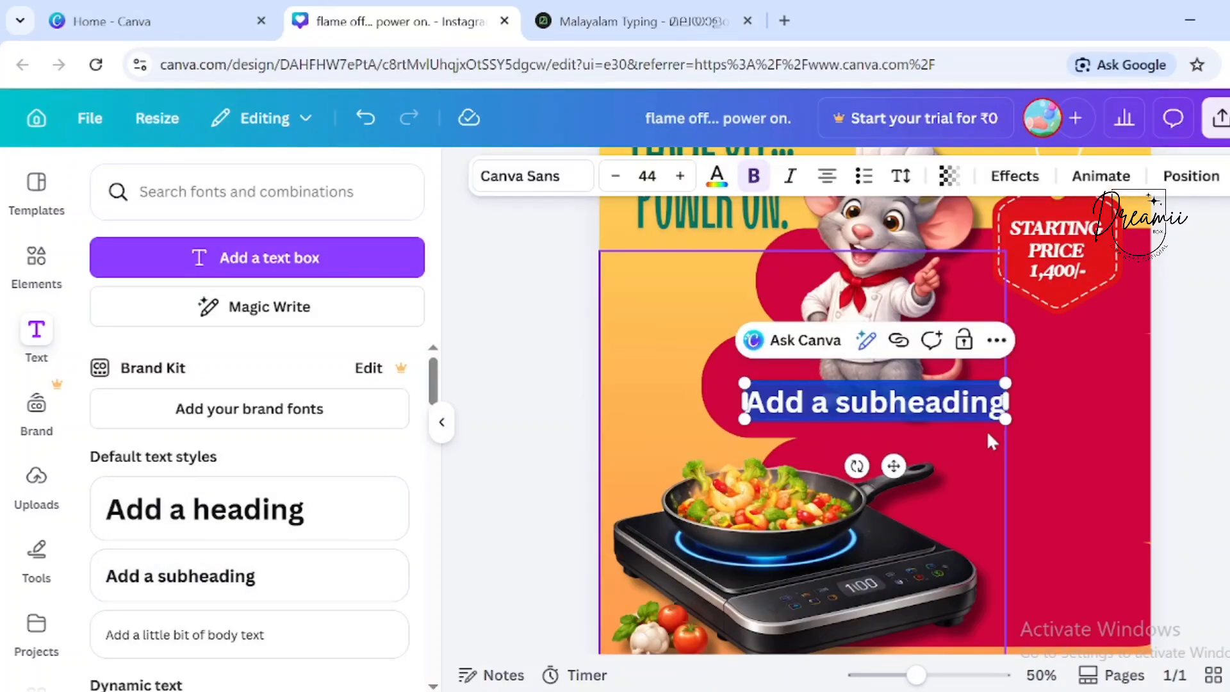
key("ctrl+v")
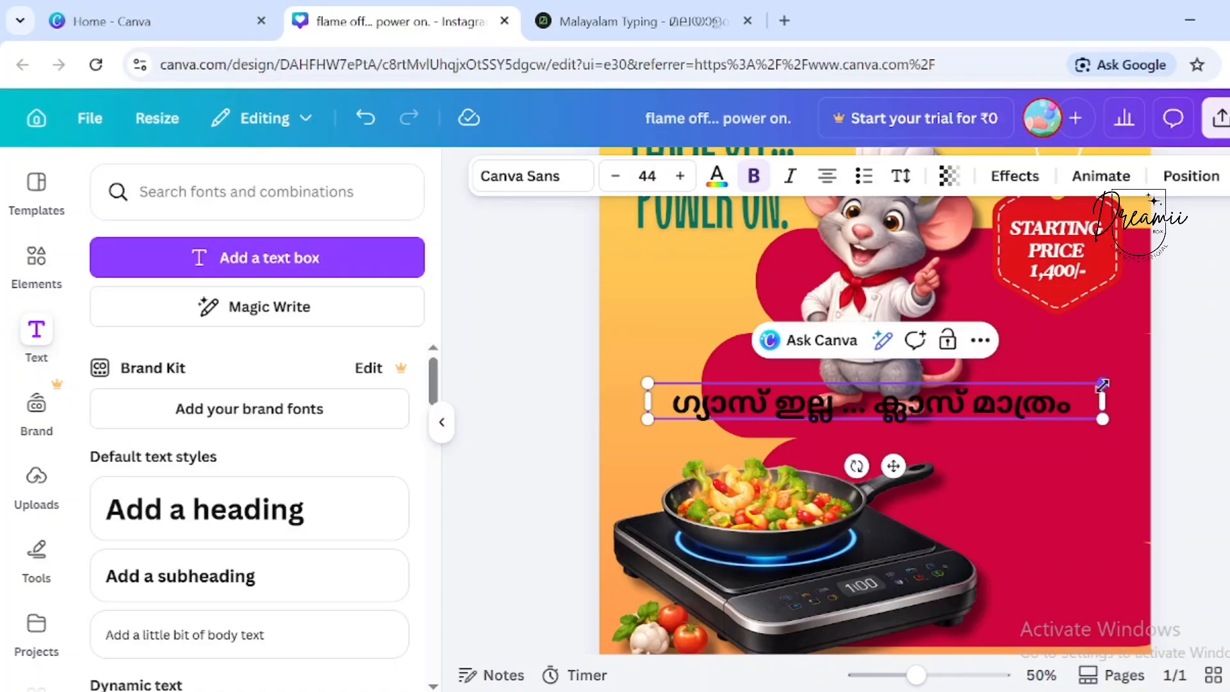
Colour the Malayalam subheading white and narrow its text box so the last word wraps onto a second line
left_click(717, 174)
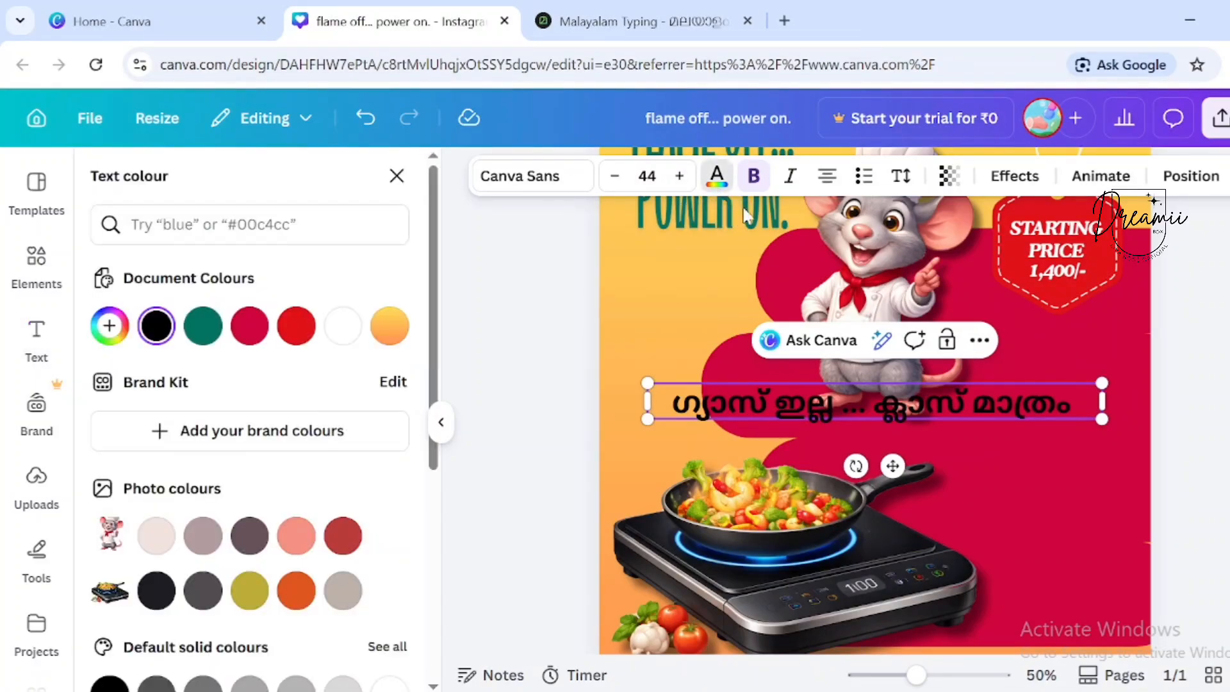
left_click_drag(1079, 404, 671, 404)
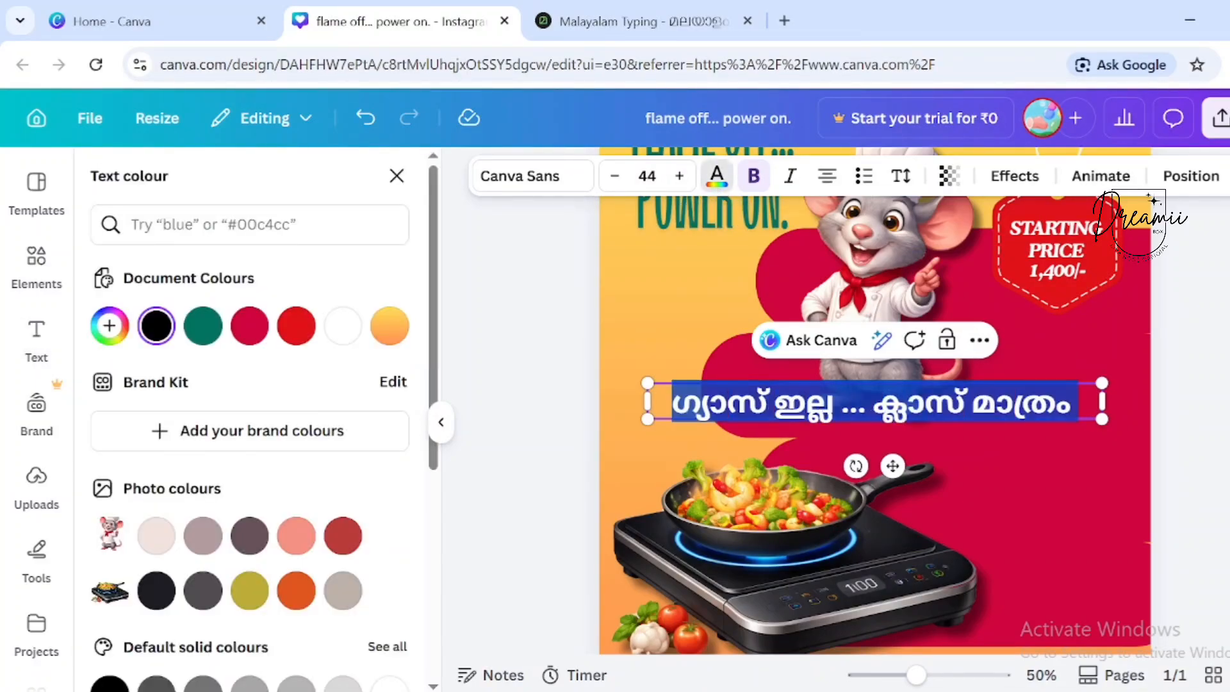
left_click(716, 177)
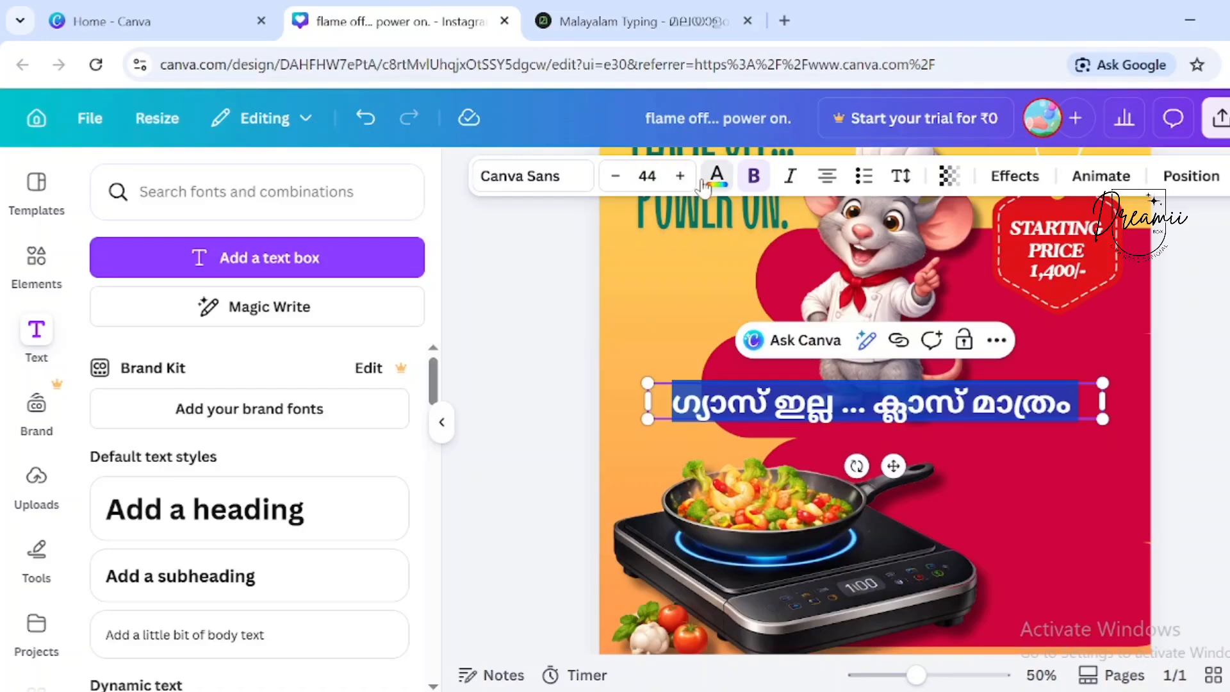
left_click(715, 177)
left_click(346, 336)
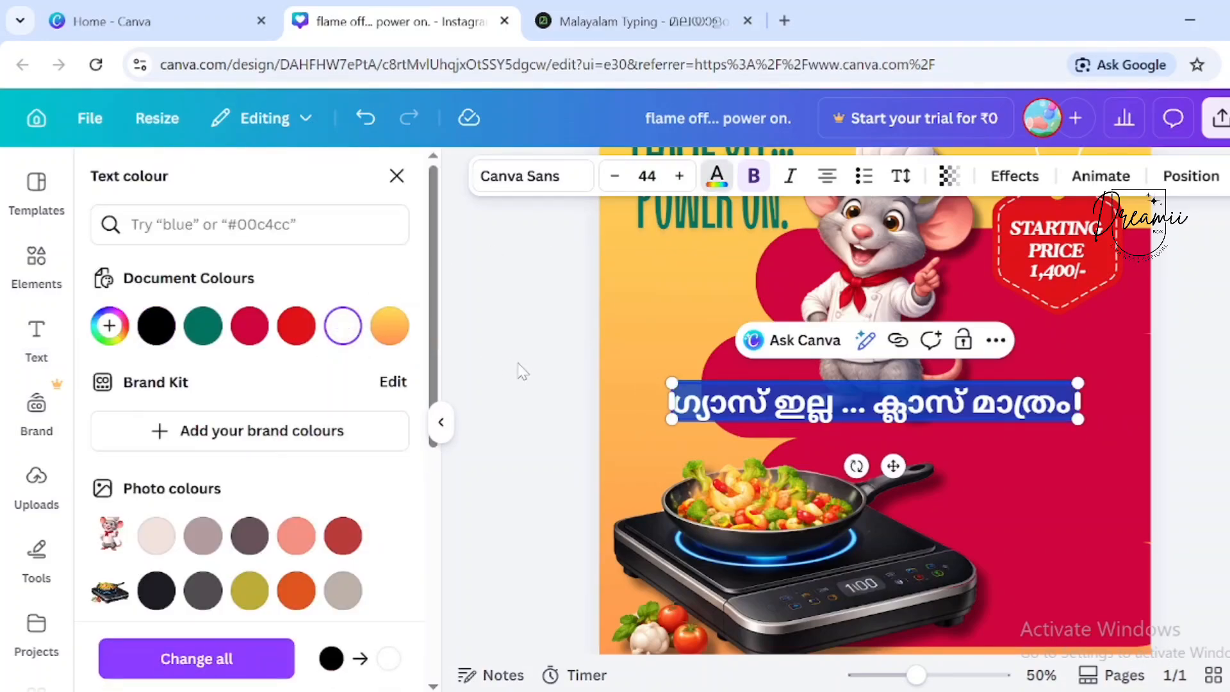
key("Escape")
left_click_drag(1087, 404, 1044, 403)
left_click(555, 407)
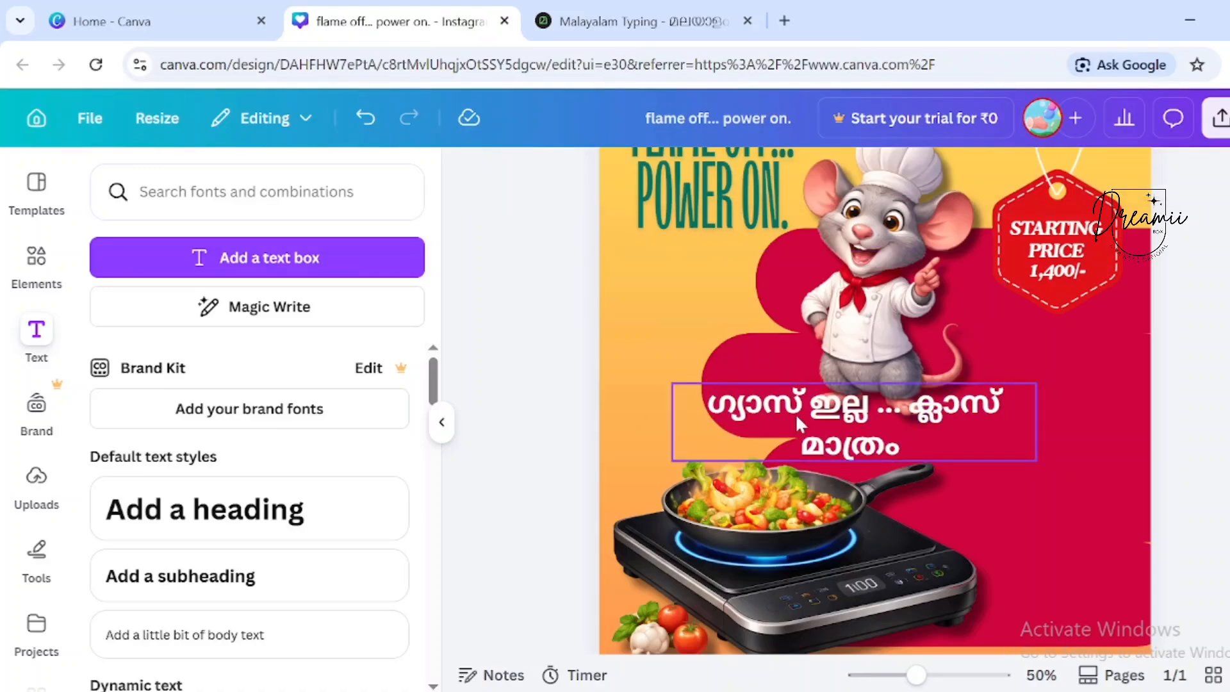
Move the Malayalam text onto the crimson area beside the pan handle and scale it down to fit within the page
left_click_drag(819, 413, 975, 453)
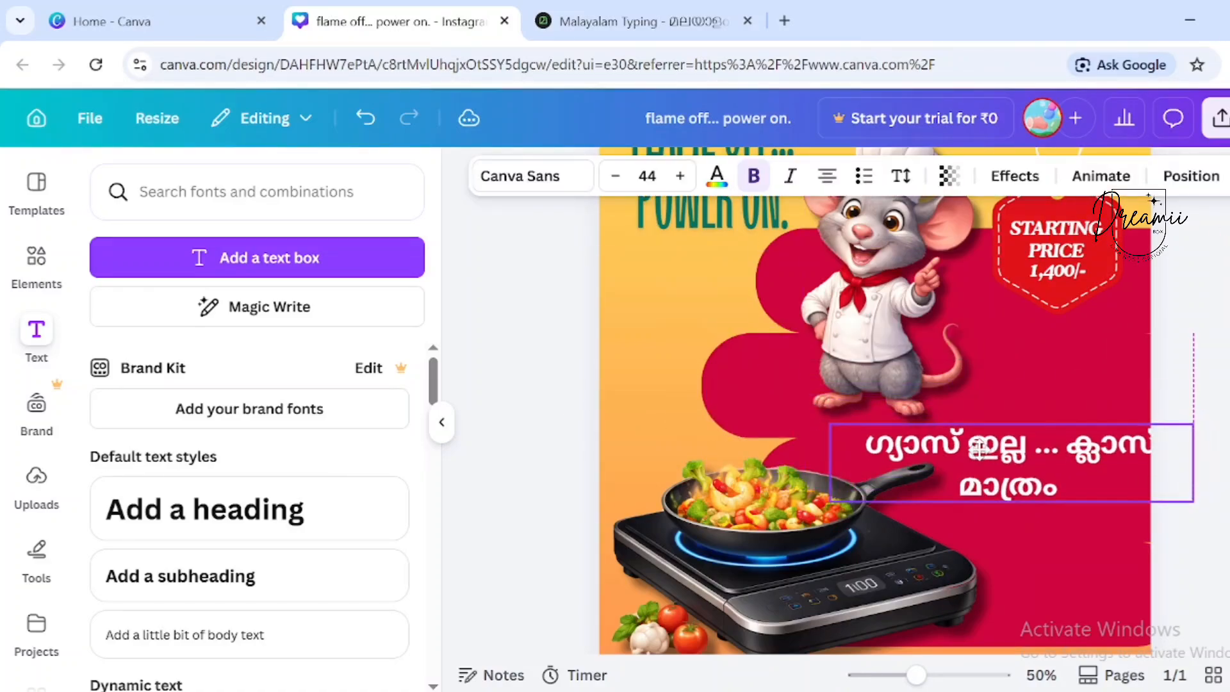
left_click_drag(1155, 434, 1131, 438)
left_click_drag(1031, 466, 1033, 446)
key("Escape")
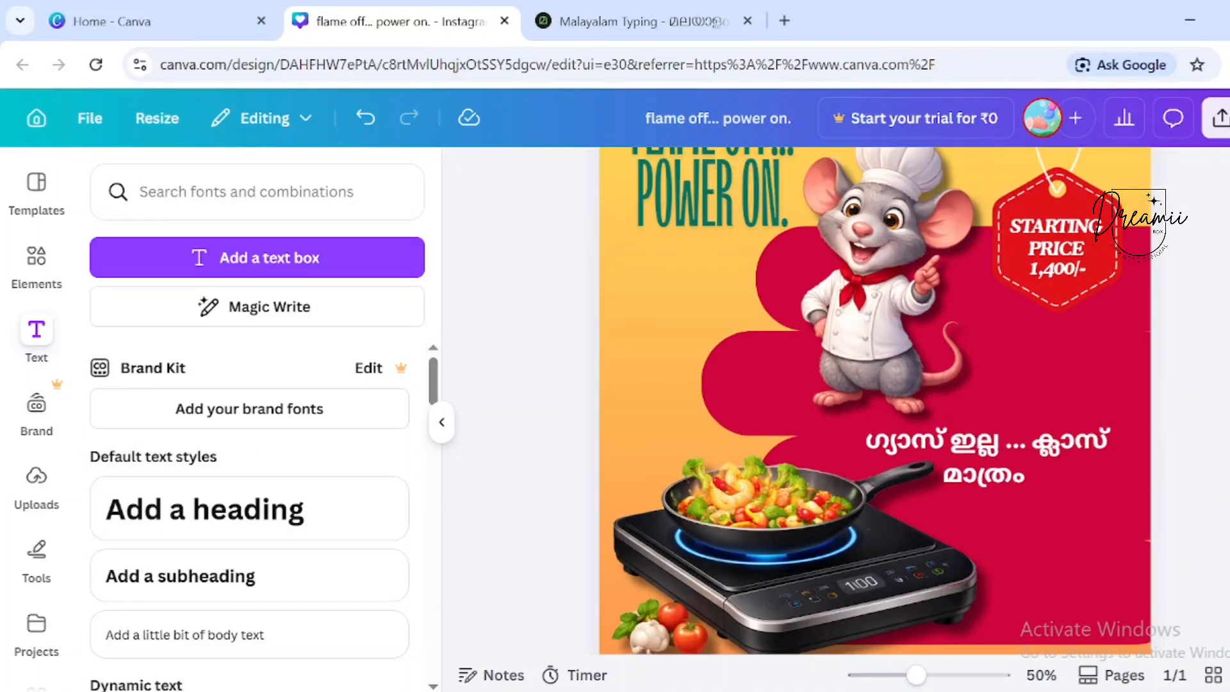
Apply a Drop shadow effect to the red price tag image behind the "STARTING PRICE 1,400/-" text and deselect it
scroll(874, 401, "down", 3)
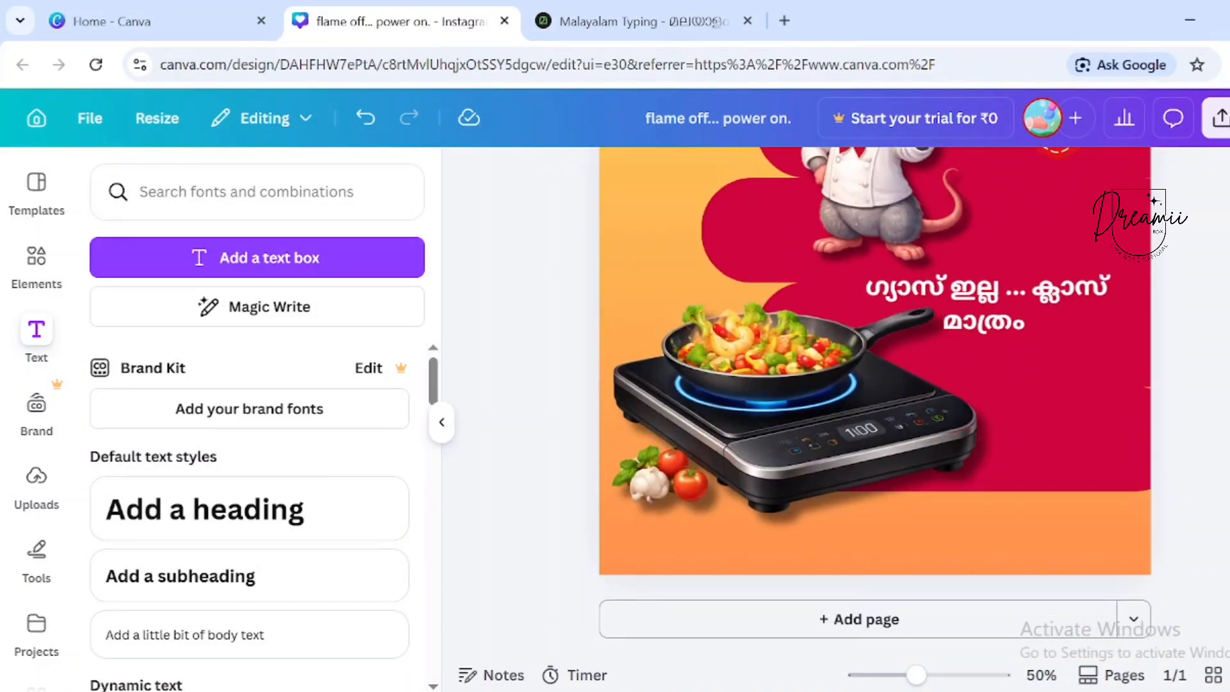
key("ctrl+minus")
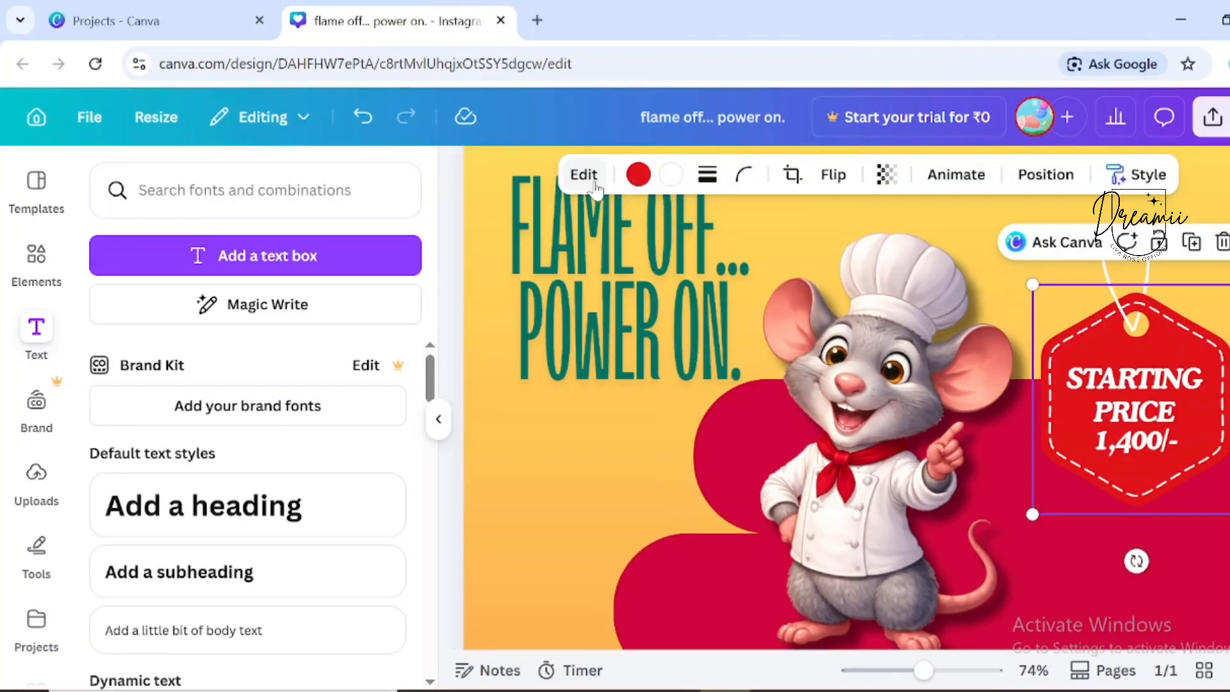
left_click(582, 183)
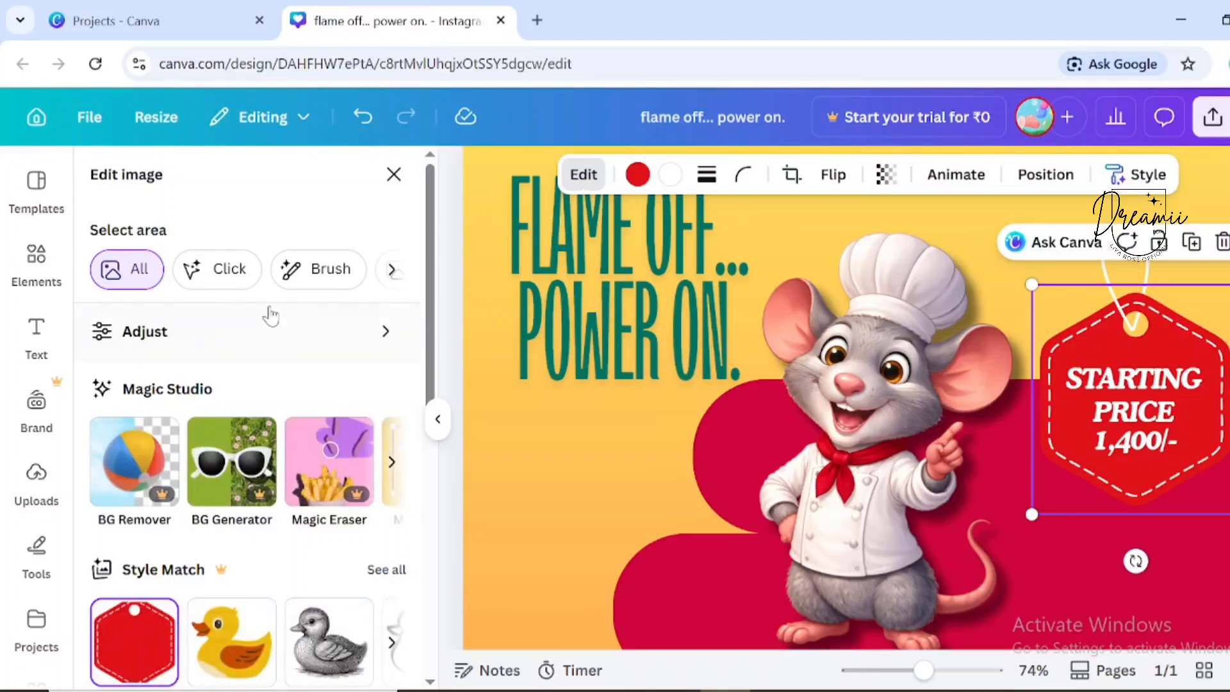
scroll(255, 338, "down", 5)
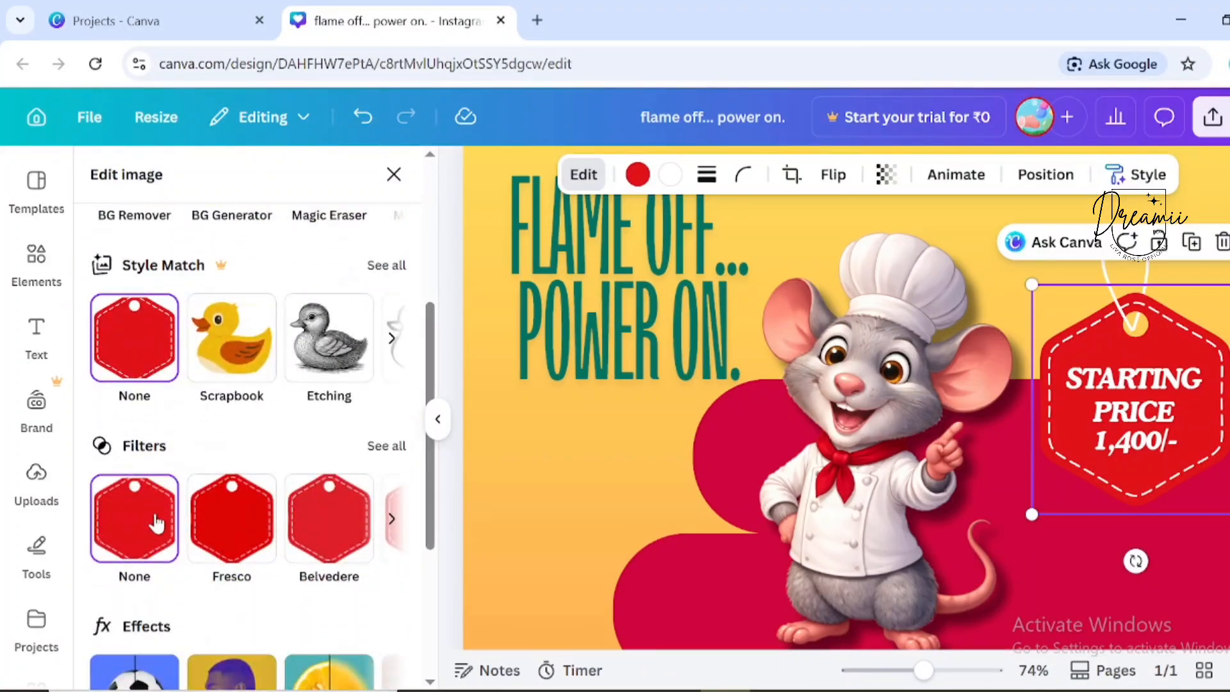
scroll(151, 519, "down", 2)
scroll(126, 595, "down", 1)
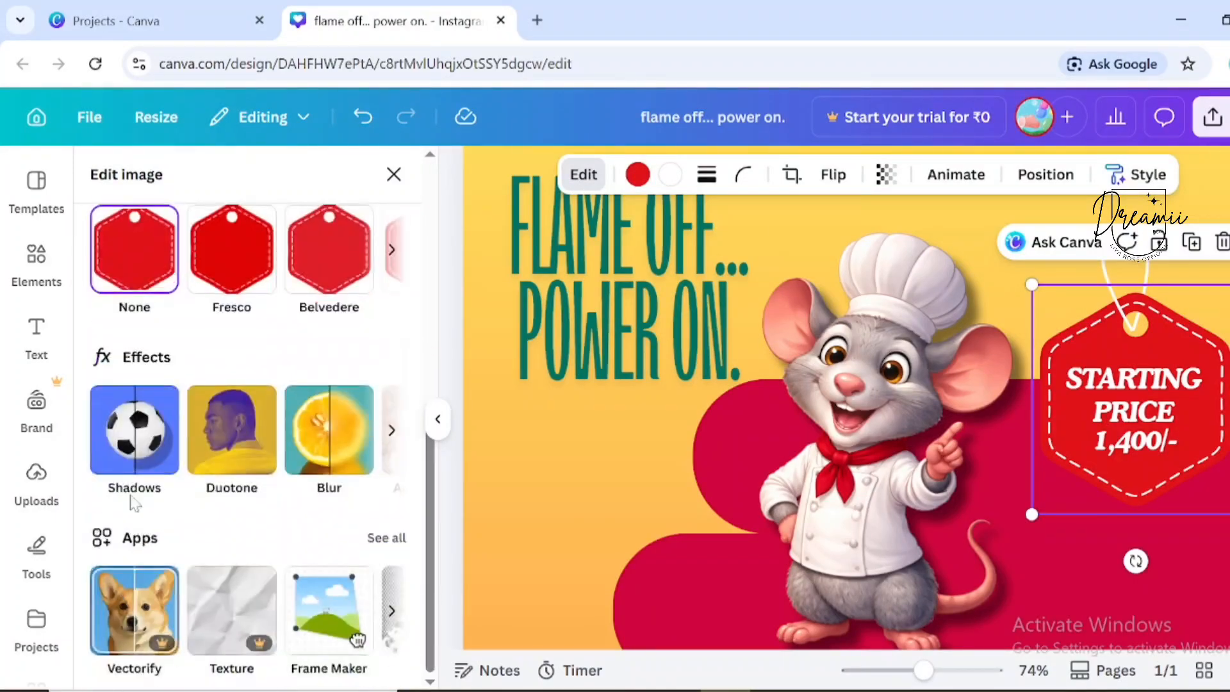
left_click(131, 446)
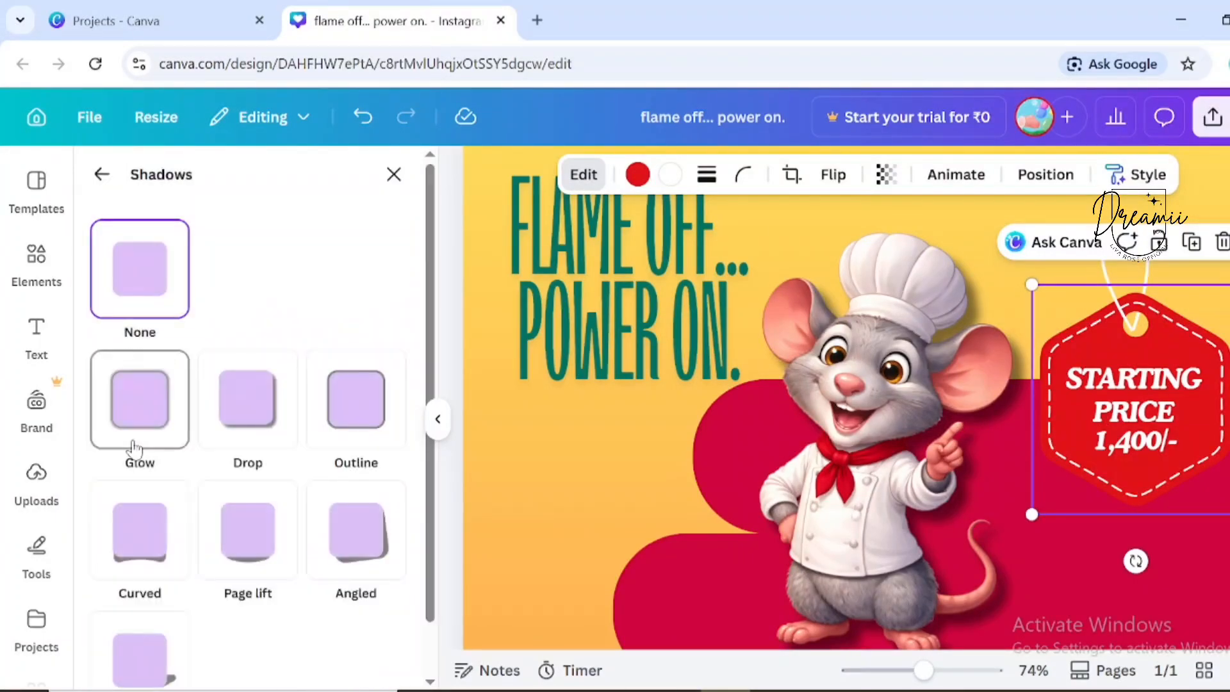
left_click(248, 442)
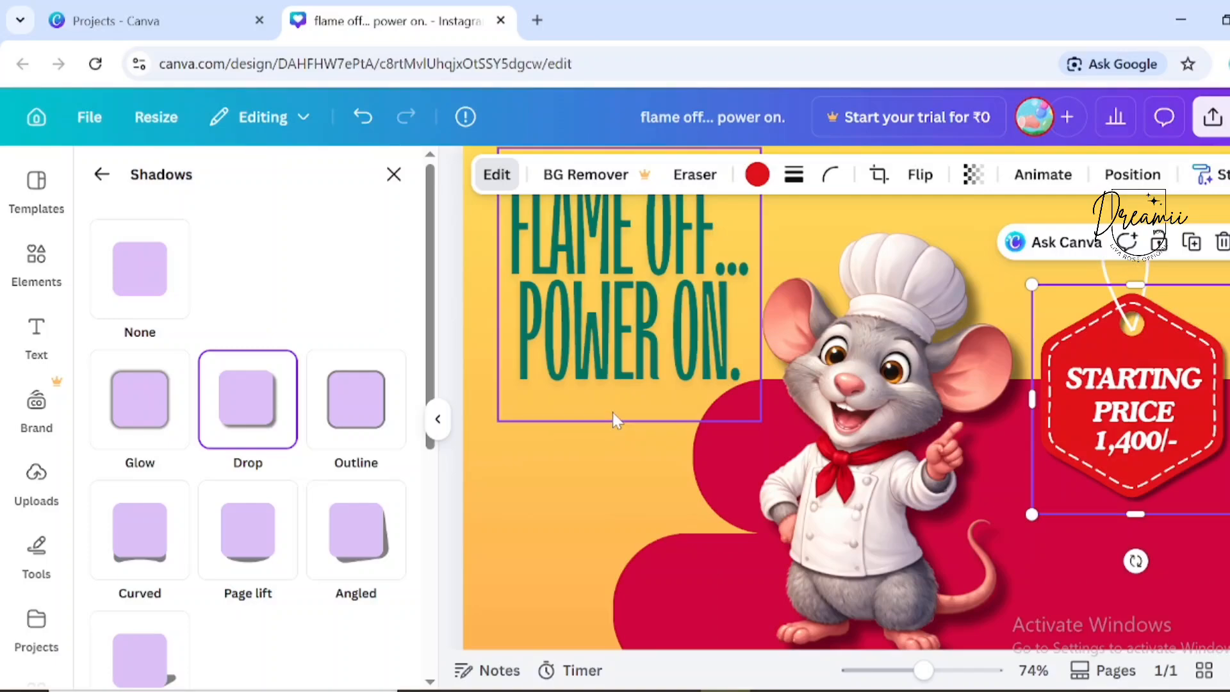
left_click(393, 175)
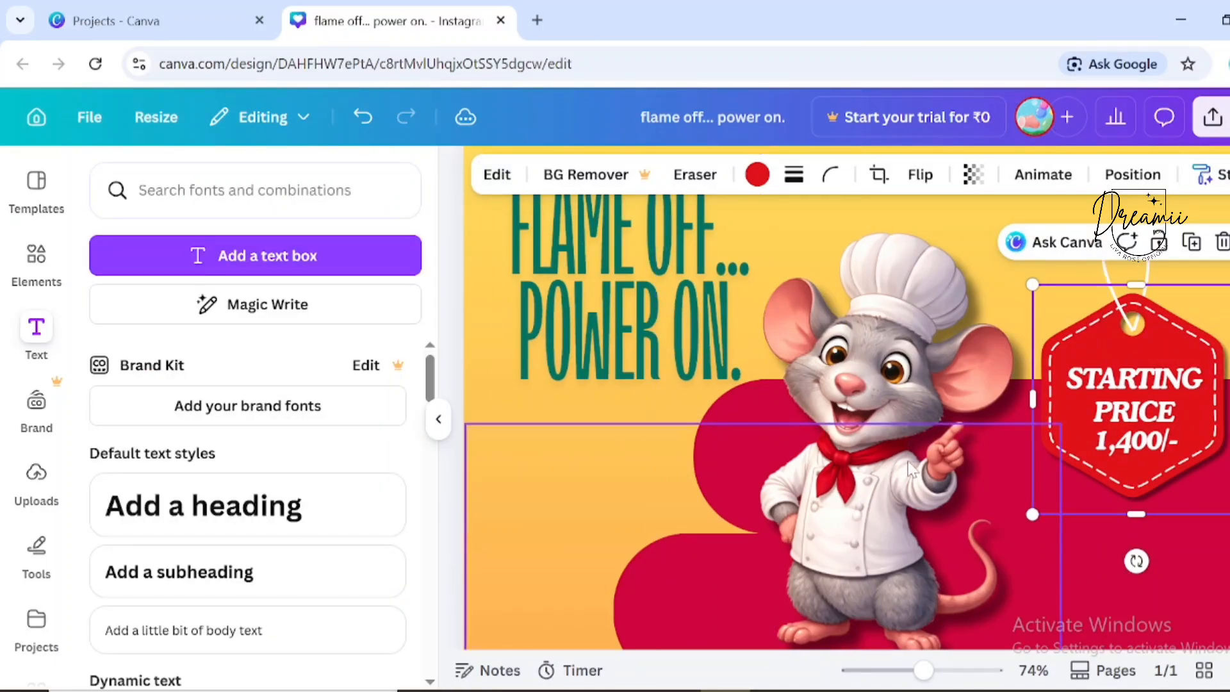
key("ctrl+minus")
key("ctrl+minus")
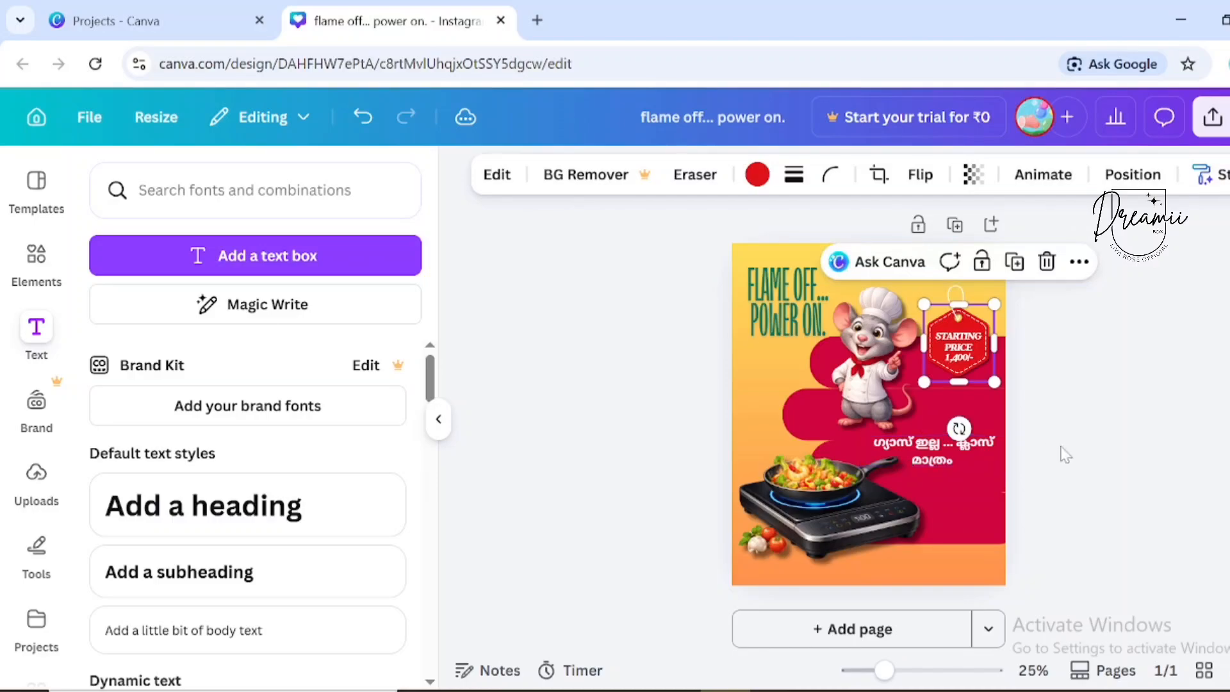
left_click(1066, 452)
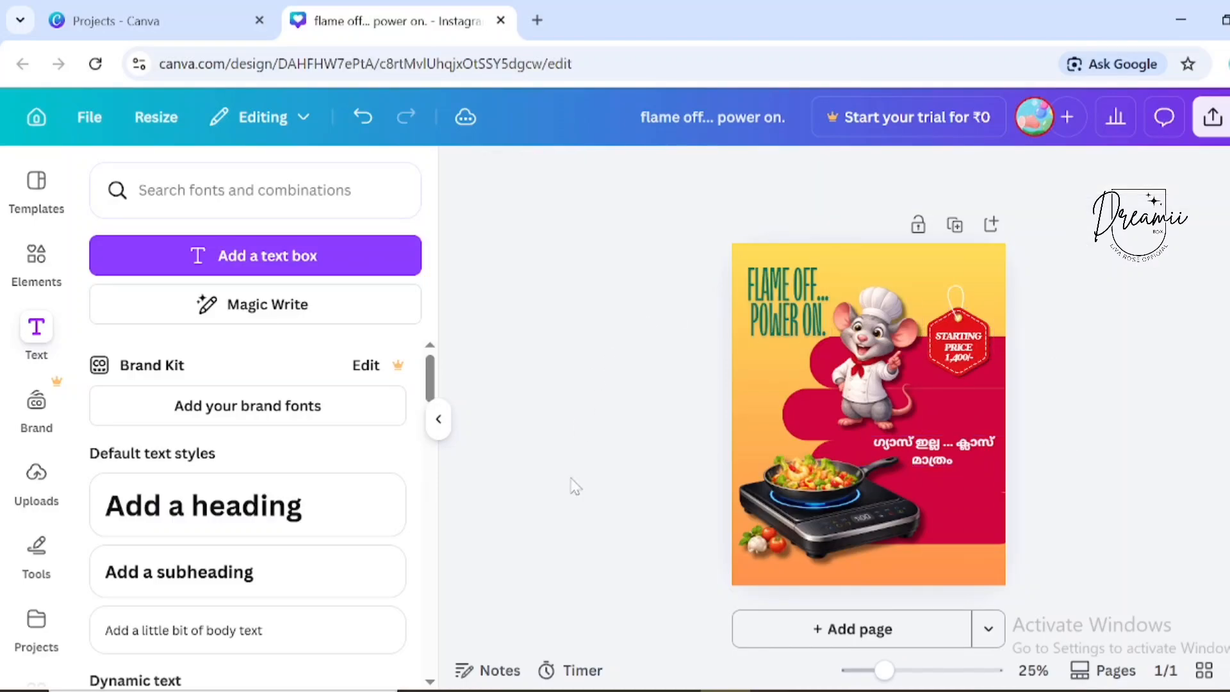